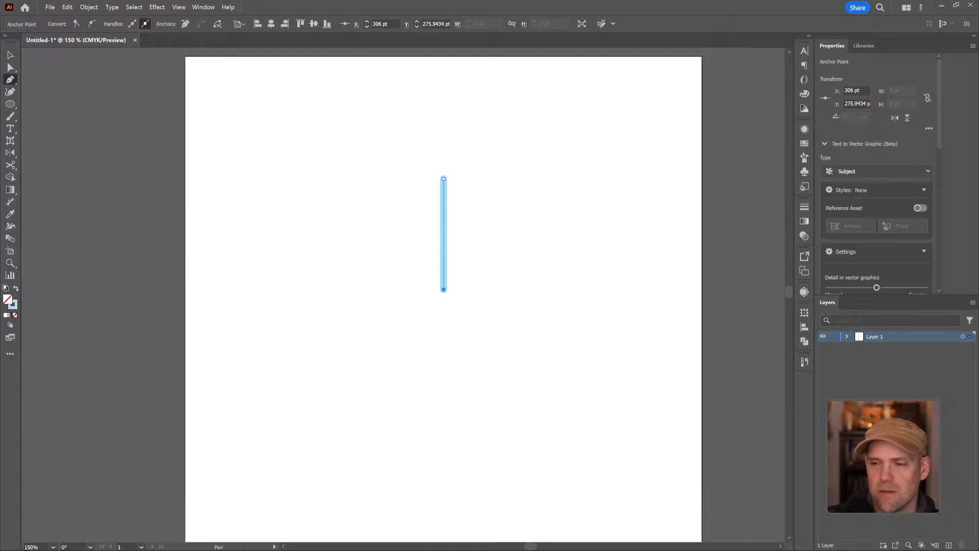
{"action": "left_click", "coordinate": [444, 221]}
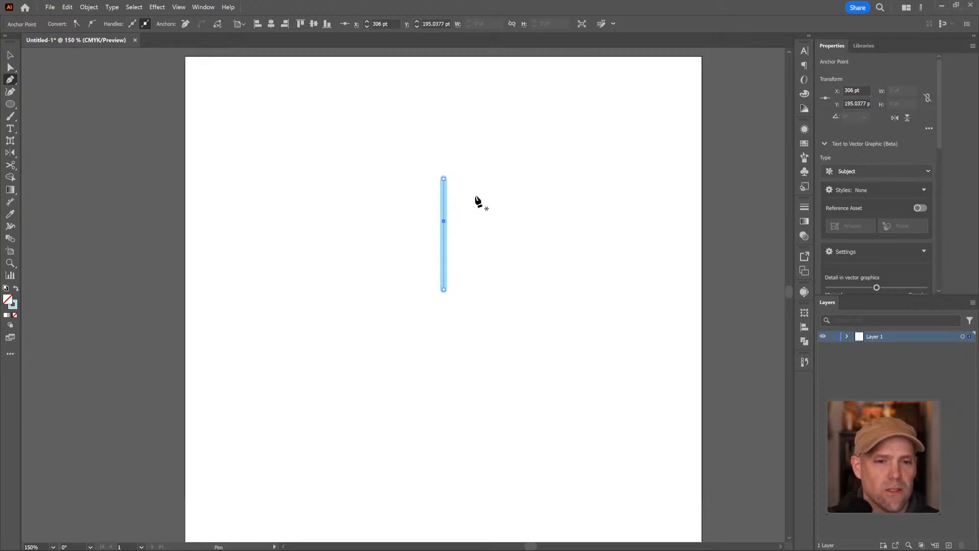
{"action": "left_click", "coordinate": [472, 189]}
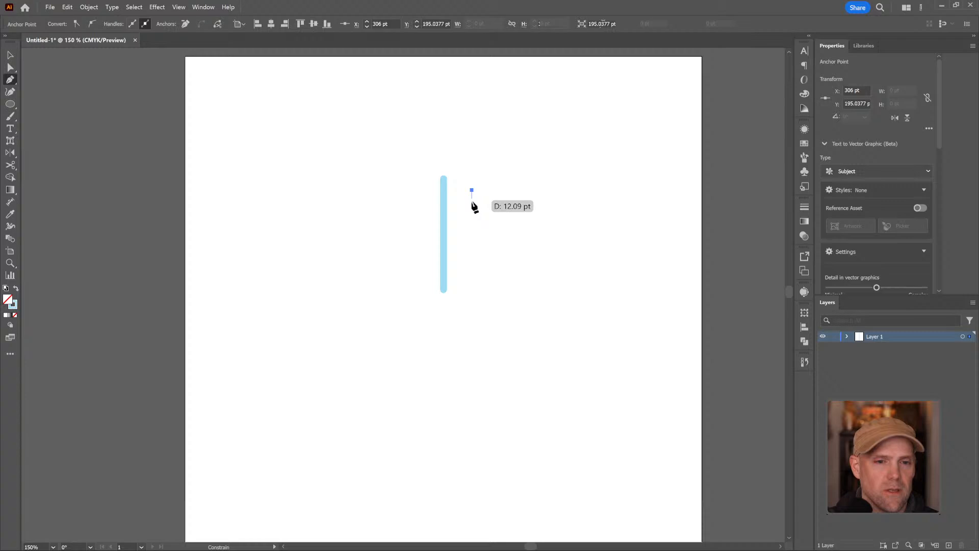
{"action": "left_click", "coordinate": [444, 222]}
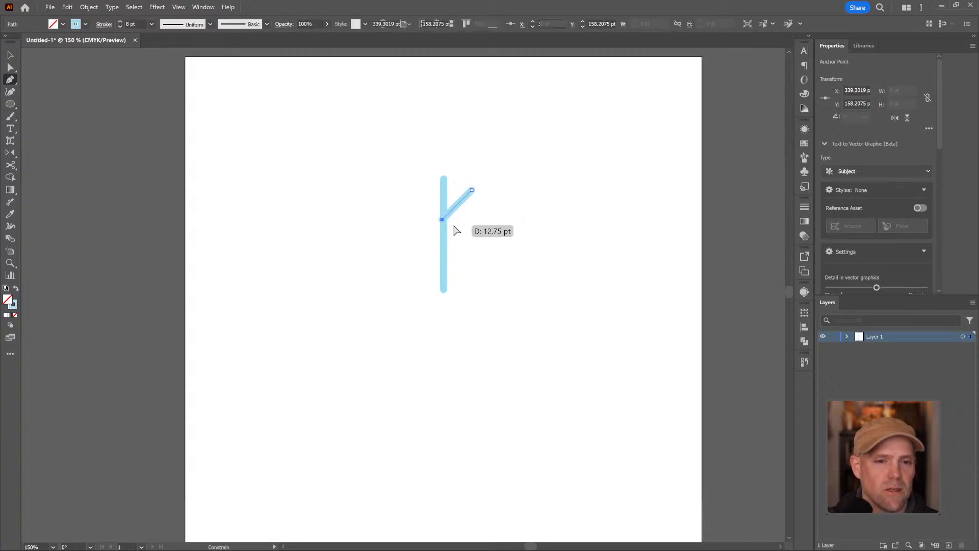
{"action": "key", "text": "ctrl+z"}
{"action": "key", "text": "ctrl+z"}
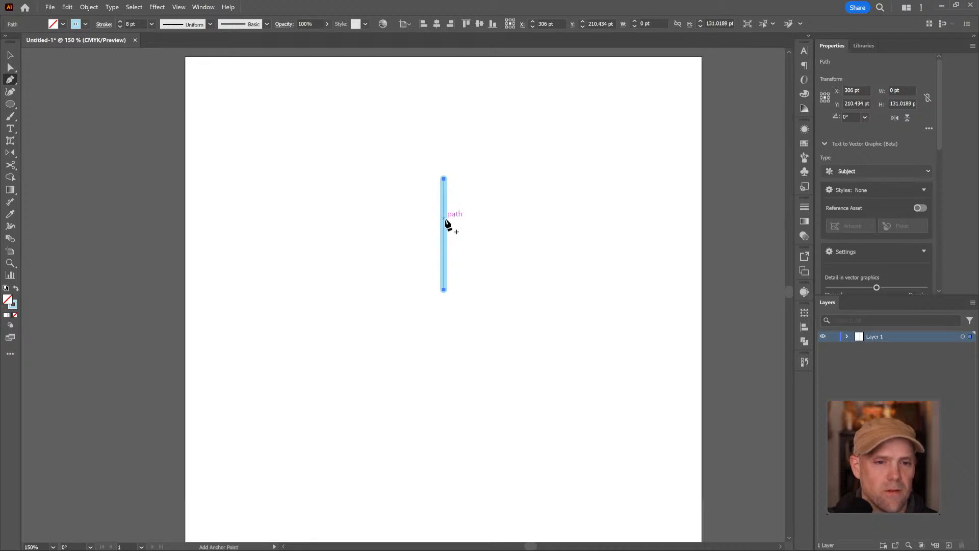
Draw a 45-degree branch about 33 pt wide and high, running down to the vertical stem from its upper right side
{"action": "left_click", "coordinate": [473, 192]}
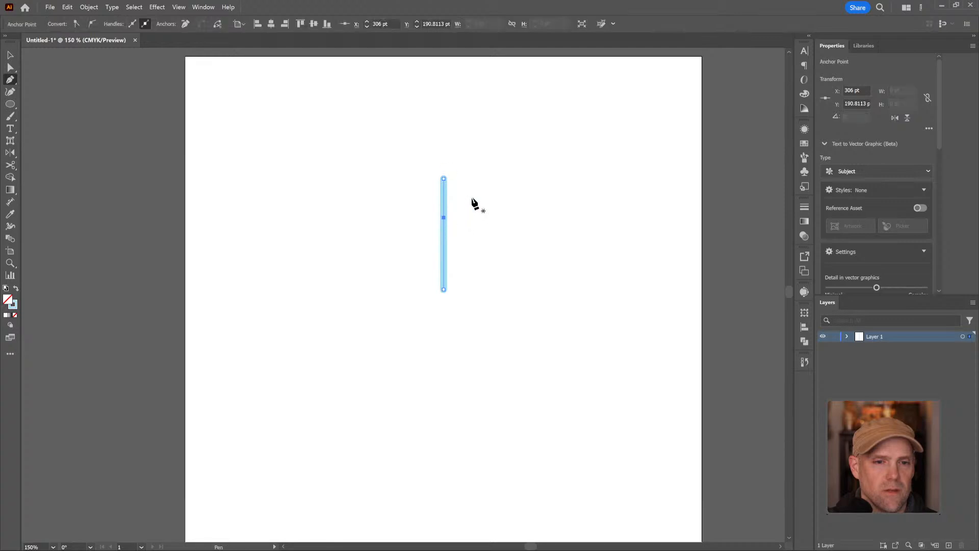
{"action": "left_click", "coordinate": [445, 218]}
{"action": "key", "text": "ctrl+z"}
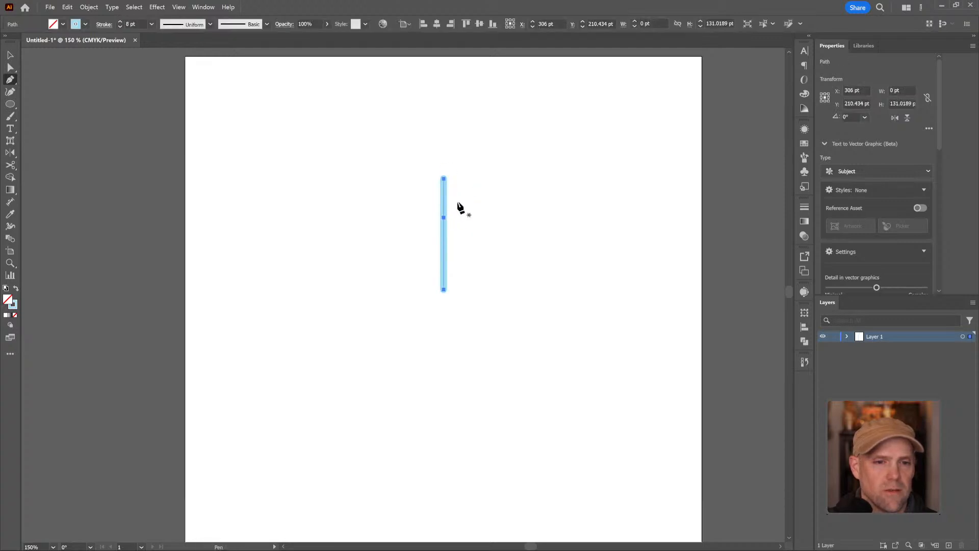
{"action": "left_click", "coordinate": [443, 218]}
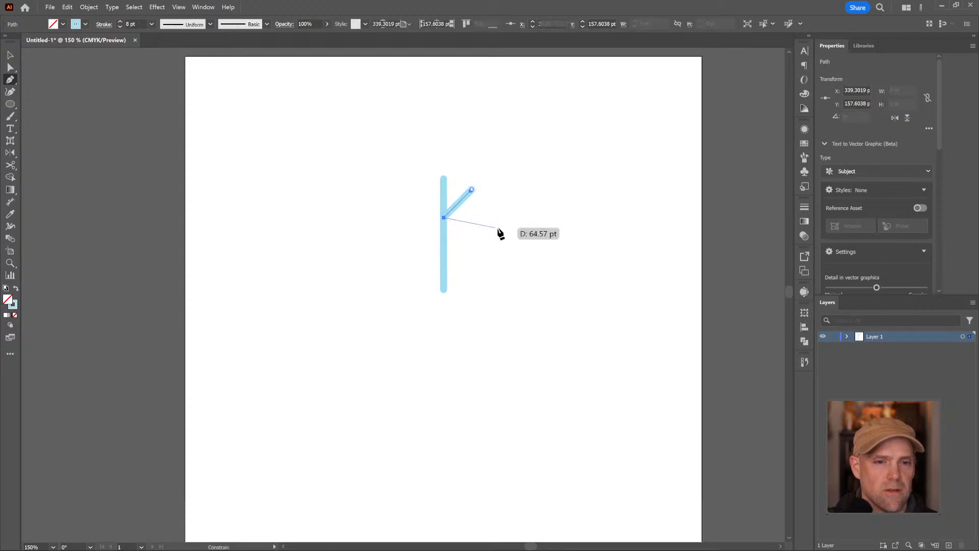
{"action": "key", "text": "Escape"}
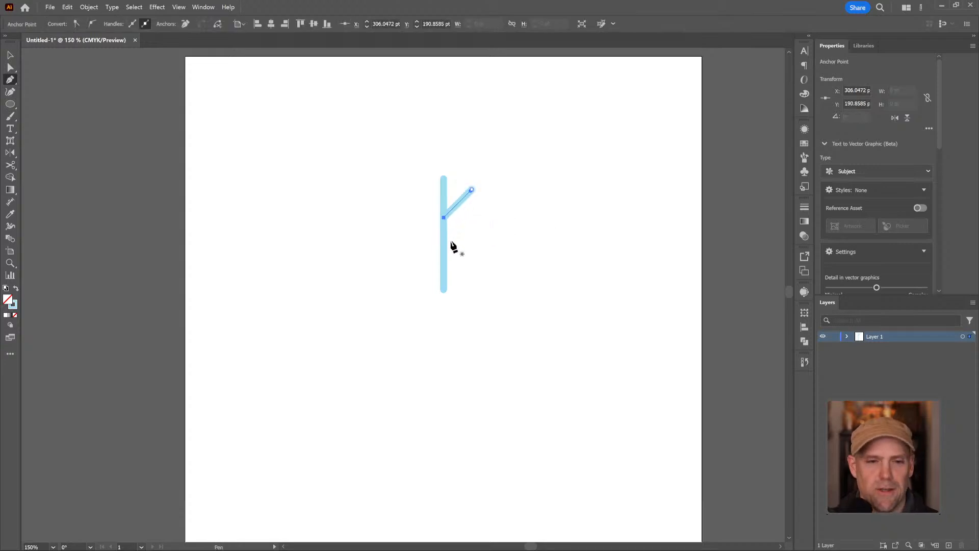
Draw a longer parallel branch, about 47 pt wide and high, meeting the stem below the first one, and deselect it
{"action": "left_click", "coordinate": [484, 222]}
{"action": "left_click", "coordinate": [445, 262]}
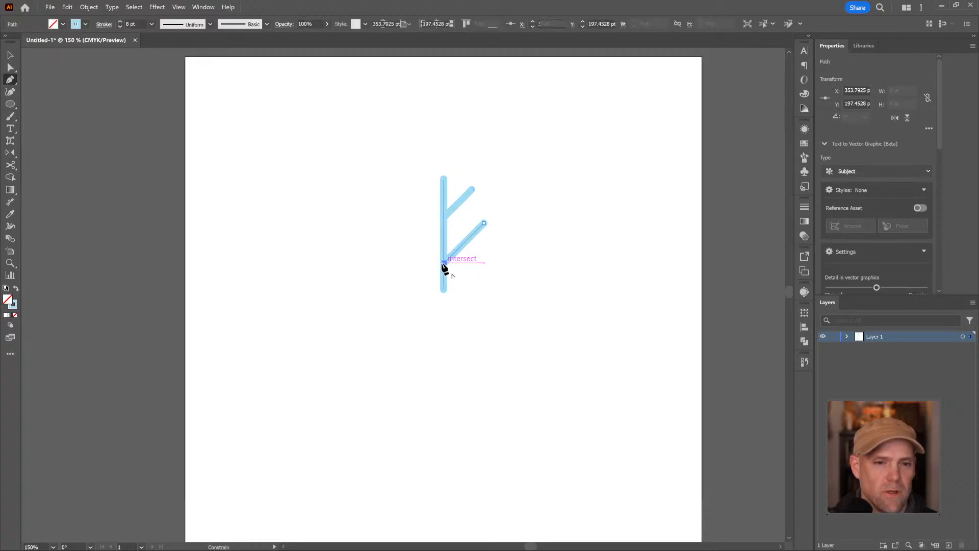
{"action": "key", "text": "v"}
{"action": "left_click", "coordinate": [499, 253]}
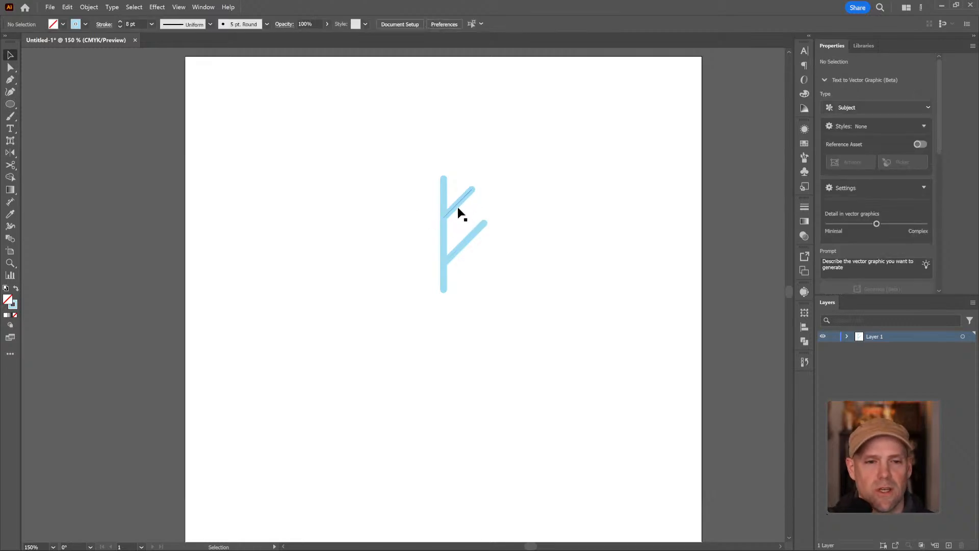
Move the upper right branch slightly down the stem and select both right branches
{"action": "left_click_drag", "start_coordinate": [456, 206], "coordinate": [451, 307]}
{"action": "left_click", "coordinate": [454, 188]}
{"action": "left_click", "coordinate": [451, 195]}
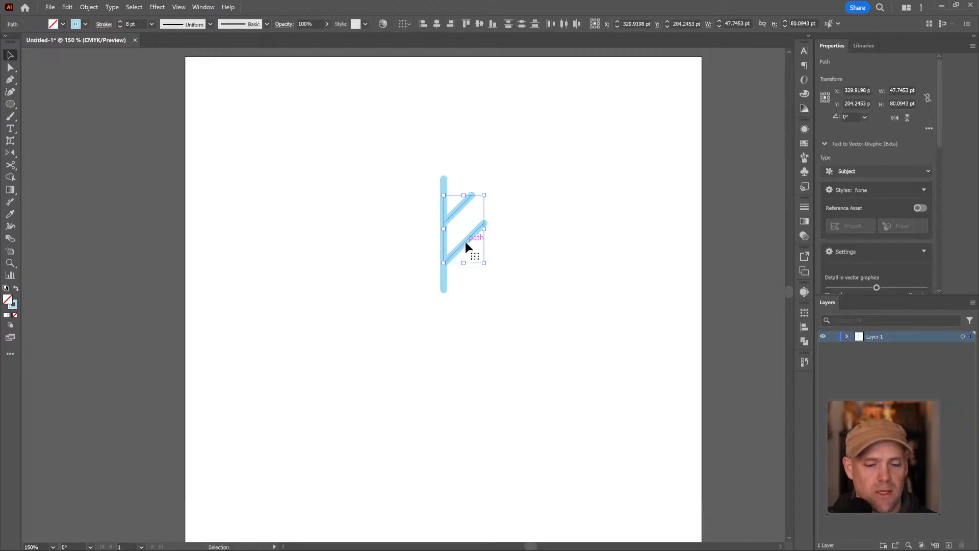
Copy both right branches to the left of the stem and reflect the copies across the vertical axis
{"action": "left_click_drag", "start_coordinate": [465, 239], "coordinate": [419, 240]}
{"action": "double_click", "coordinate": [10, 153]}
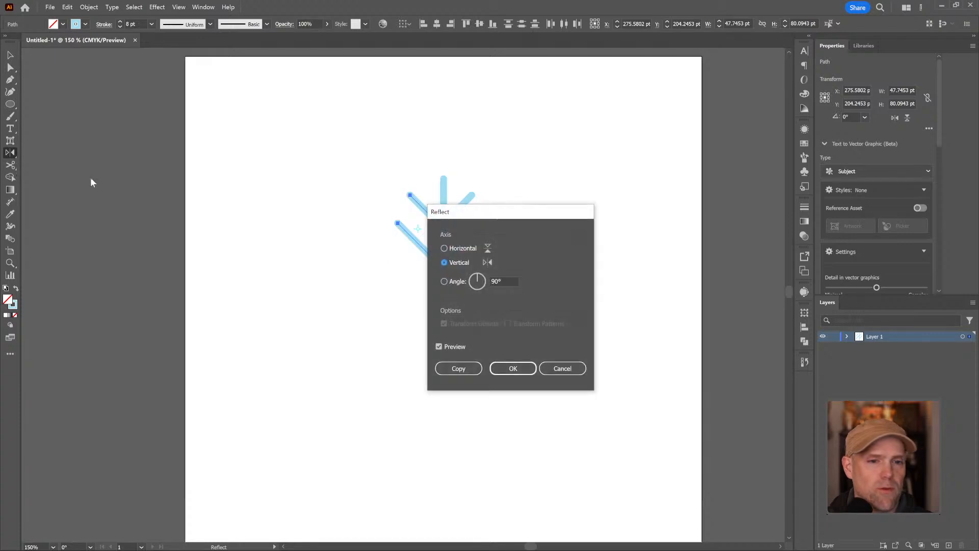
{"action": "left_click", "coordinate": [513, 368]}
Deselect the mirrored branches and switch the artwork to Outline view to expose the joints along the stem
{"action": "key", "text": "z"}
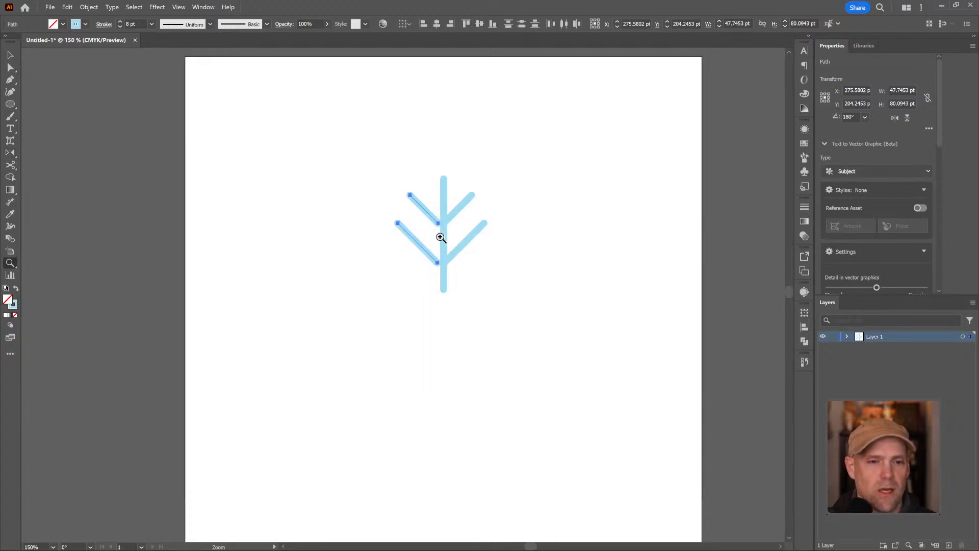
{"action": "left_click_drag", "start_coordinate": [439, 233], "coordinate": [649, 199]}
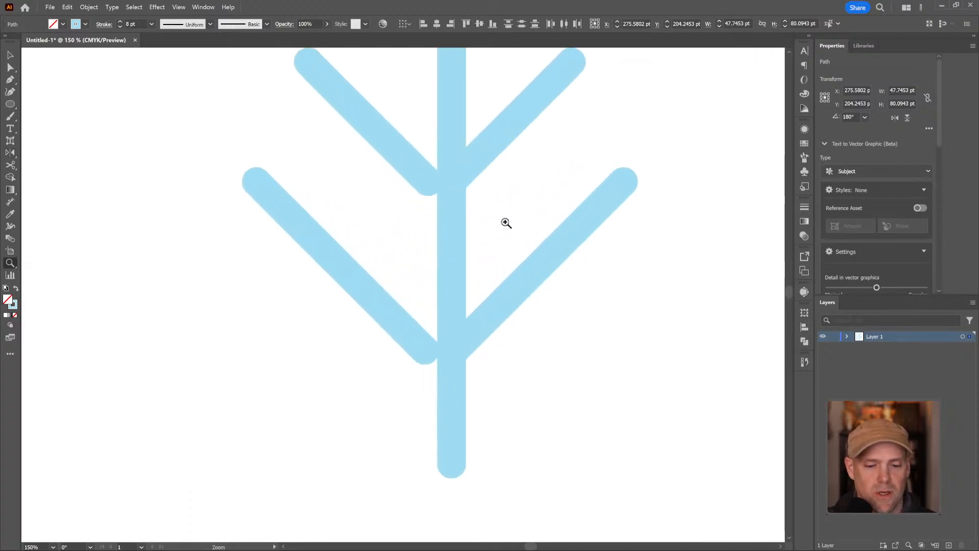
{"action": "key", "text": "y"}
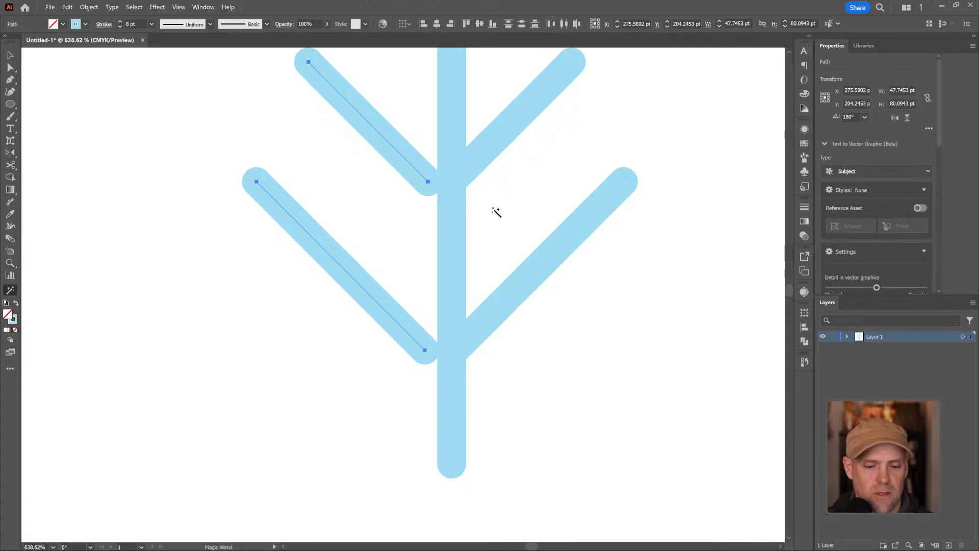
{"action": "key", "text": "v"}
{"action": "left_click", "coordinate": [497, 214]}
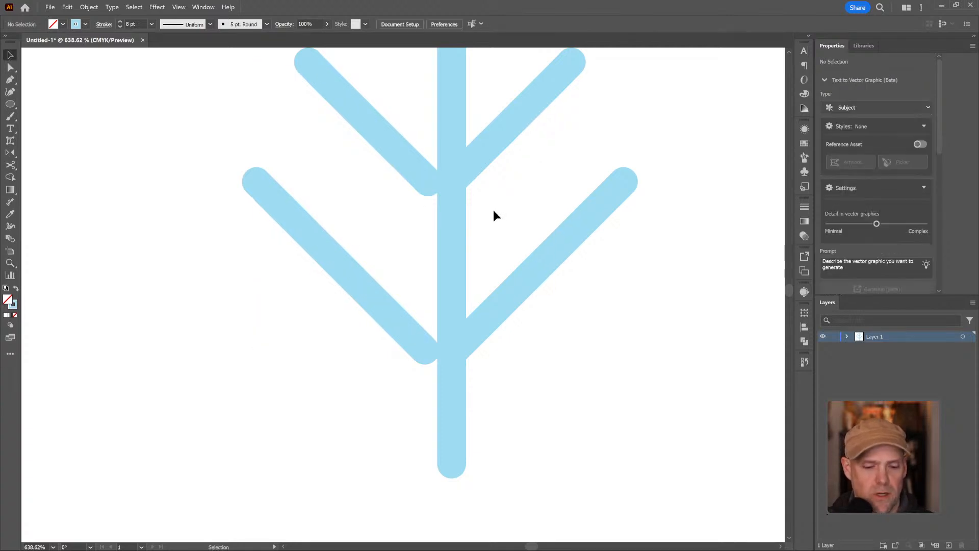
{"action": "key", "text": "y"}
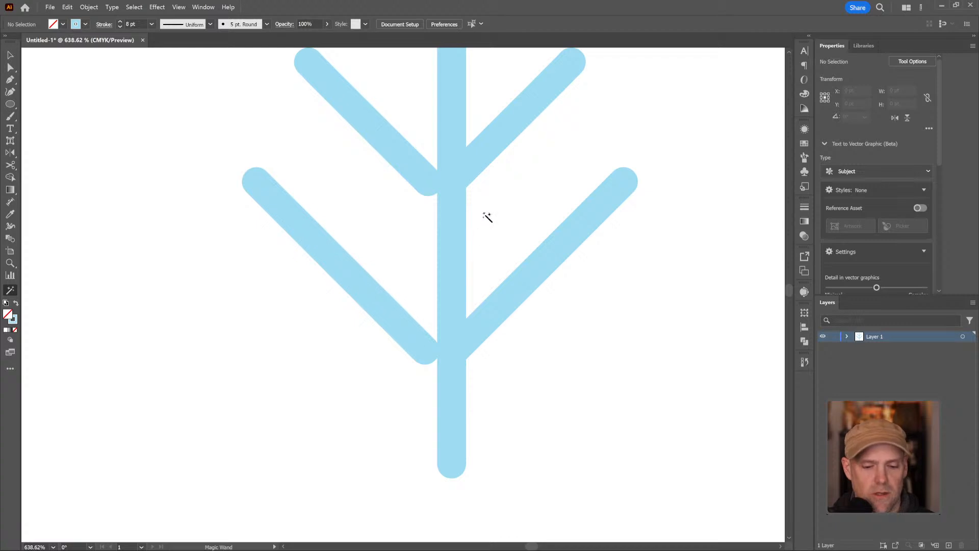
{"action": "key", "text": "v"}
{"action": "key", "text": "y"}
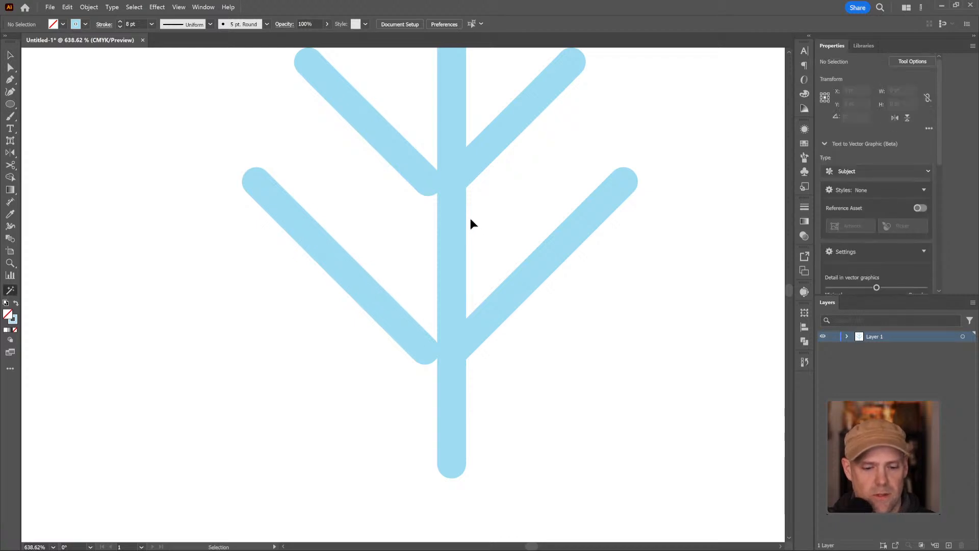
{"action": "key", "text": "ctrl+y"}
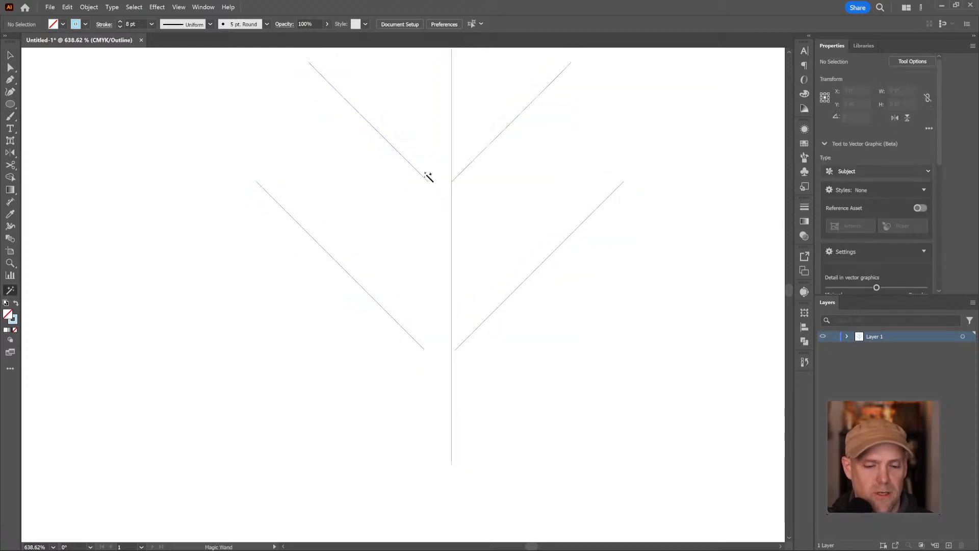
{"action": "key", "text": "v"}
{"action": "left_click_drag", "start_coordinate": [428, 138], "coordinate": [425, 196]}
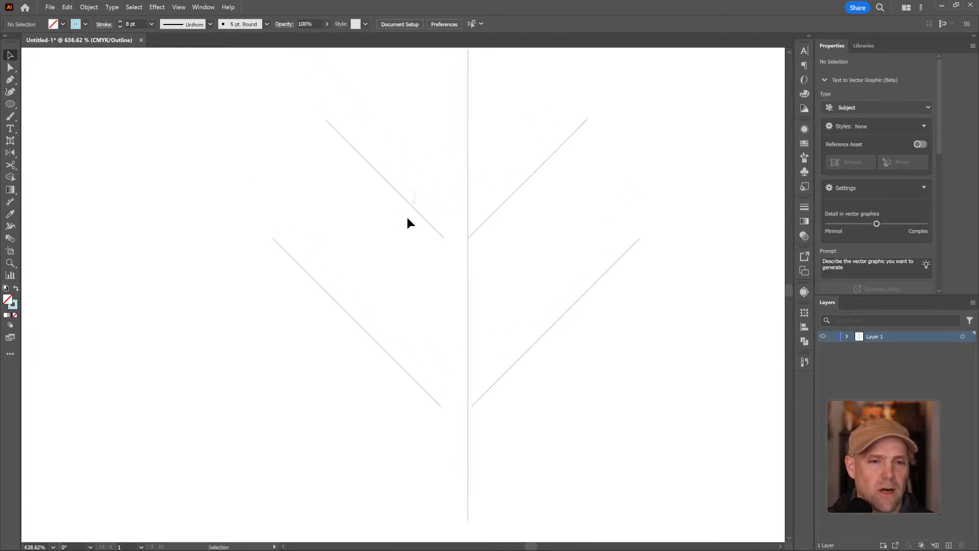
Check the snapping options and move the upper left branch so its lower end snaps to the stem where the right branch meets it
{"action": "left_click", "coordinate": [440, 234]}
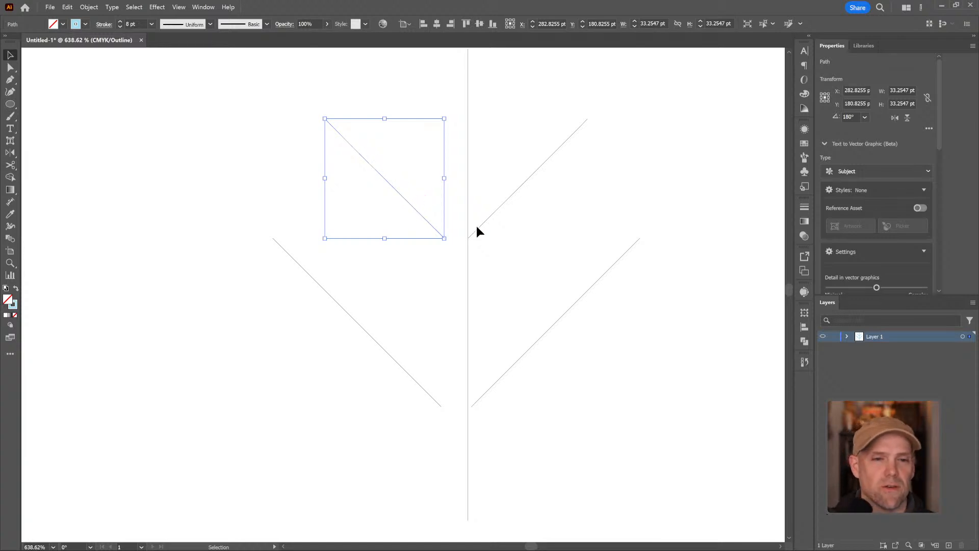
{"action": "left_click", "coordinate": [179, 7]}
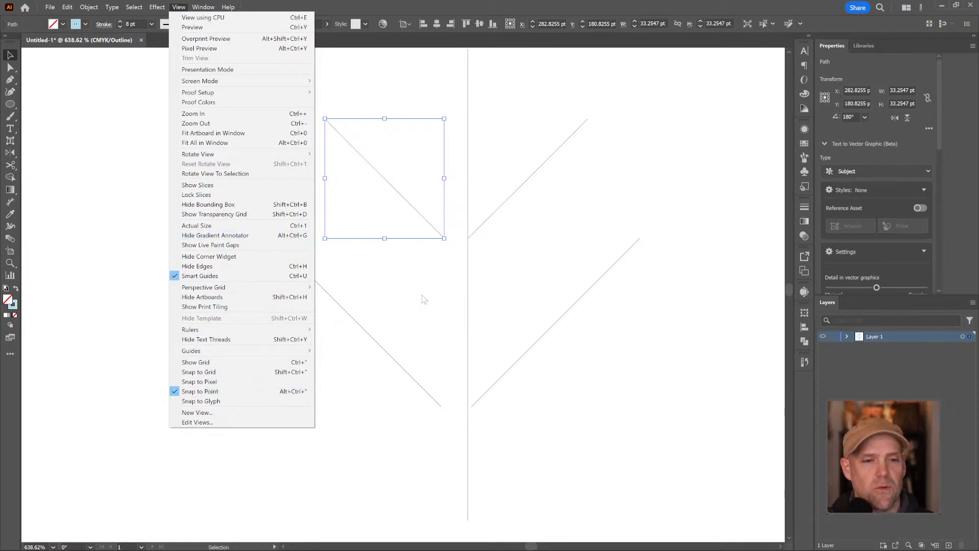
{"action": "left_click", "coordinate": [488, 250]}
{"action": "key", "text": "z"}
{"action": "left_click_drag", "start_coordinate": [468, 241], "coordinate": [577, 223]}
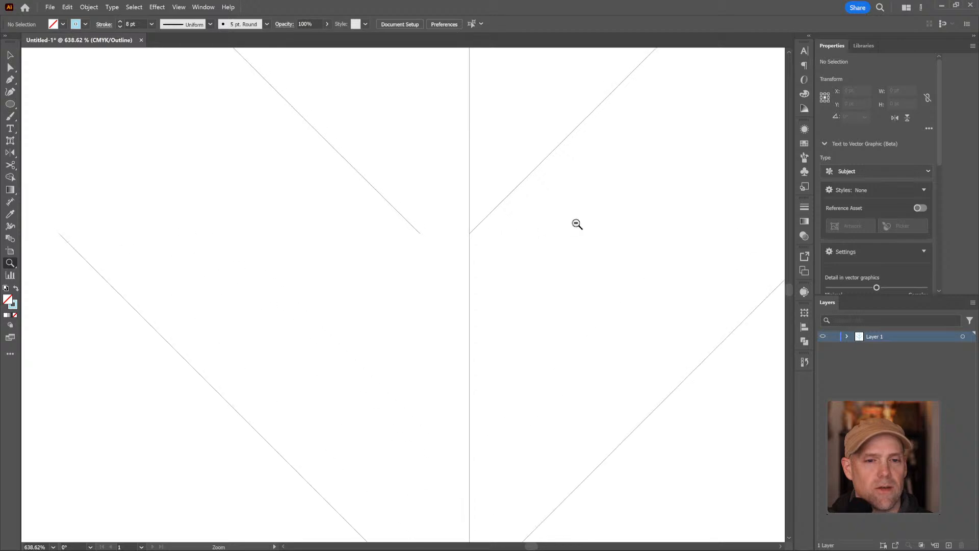
{"action": "key", "text": "v"}
{"action": "left_click", "coordinate": [390, 207]}
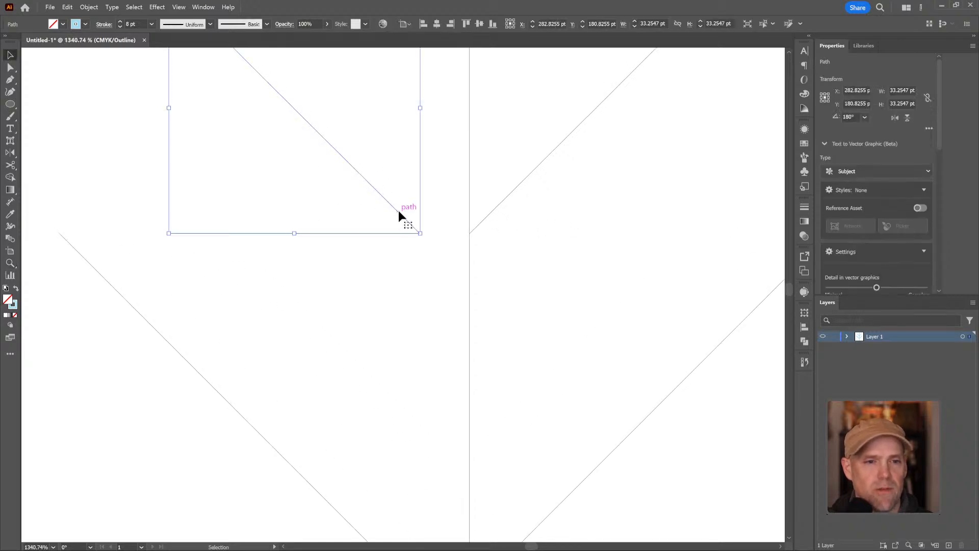
{"action": "left_click_drag", "start_coordinate": [399, 210], "coordinate": [441, 217]}
{"action": "left_click", "coordinate": [518, 265]}
Move both lower branches so their inner ends snap to the same point on the stem
{"action": "left_click_drag", "start_coordinate": [390, 267], "coordinate": [325, 46]}
{"action": "left_click_drag", "start_coordinate": [402, 252], "coordinate": [439, 209]}
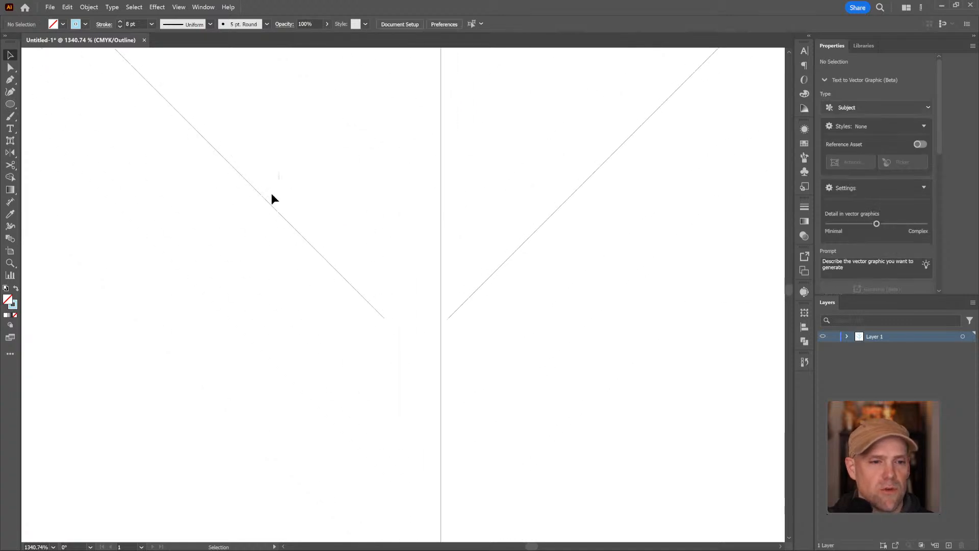
{"action": "left_click", "coordinate": [280, 210]}
{"action": "left_click_drag", "start_coordinate": [336, 268], "coordinate": [468, 232]}
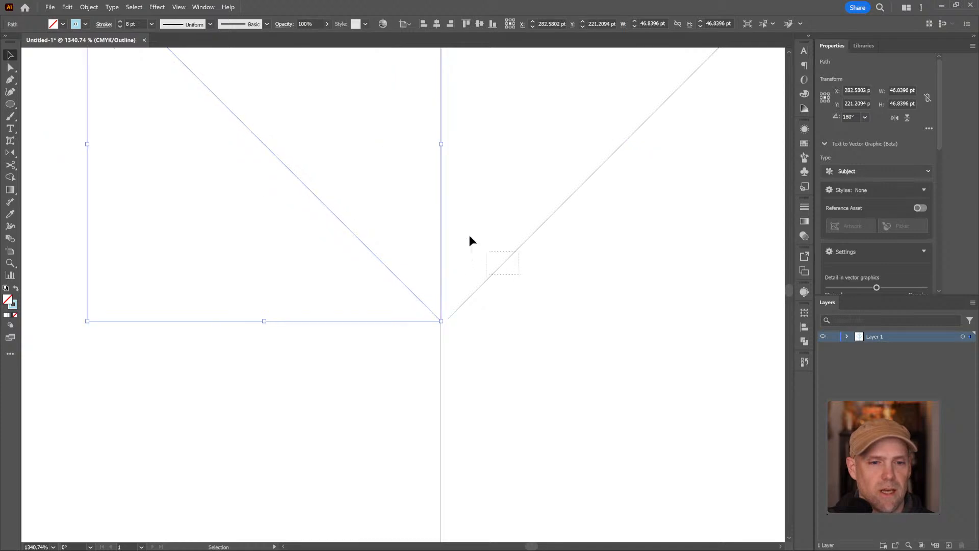
{"action": "left_click", "coordinate": [500, 270]}
{"action": "left_click_drag", "start_coordinate": [498, 272], "coordinate": [490, 271]}
{"action": "left_click", "coordinate": [500, 327]}
Return the artwork from Outline view to Preview so the strokes are displayed in colour
{"action": "key", "text": "z"}
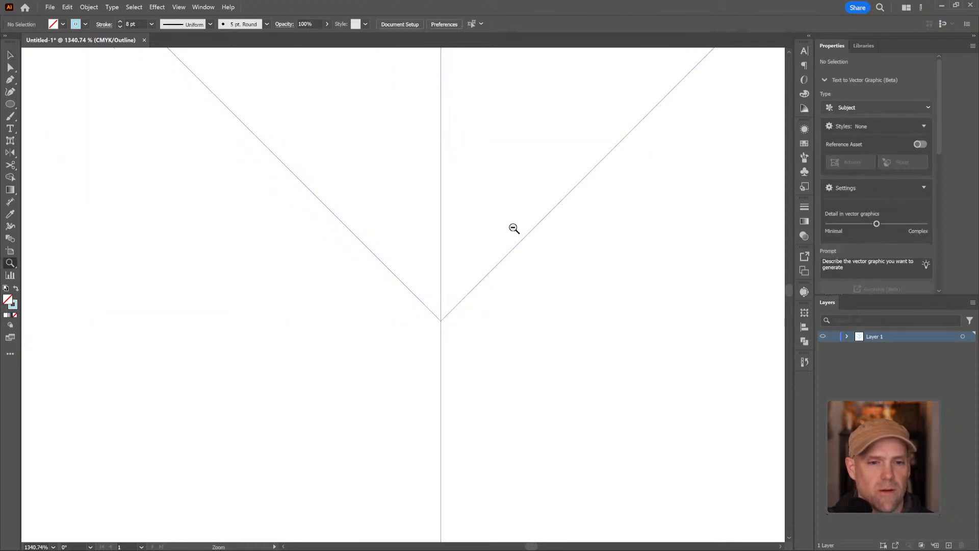
{"action": "left_click", "coordinate": [509, 234], "text": "alt"}
{"action": "left_click", "coordinate": [490, 255], "text": "alt"}
{"action": "left_click", "coordinate": [443, 289], "text": "alt"}
{"action": "left_click", "coordinate": [422, 299], "text": "alt"}
{"action": "left_click_drag", "start_coordinate": [348, 226], "coordinate": [446, 220]}
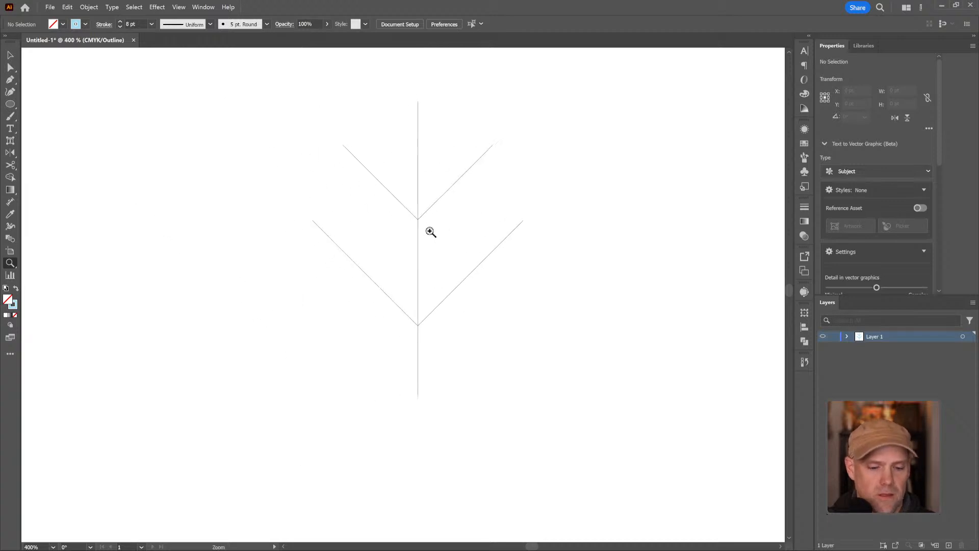
{"action": "key", "text": "v"}
{"action": "key", "text": "a"}
{"action": "key", "text": "ctrl+y"}
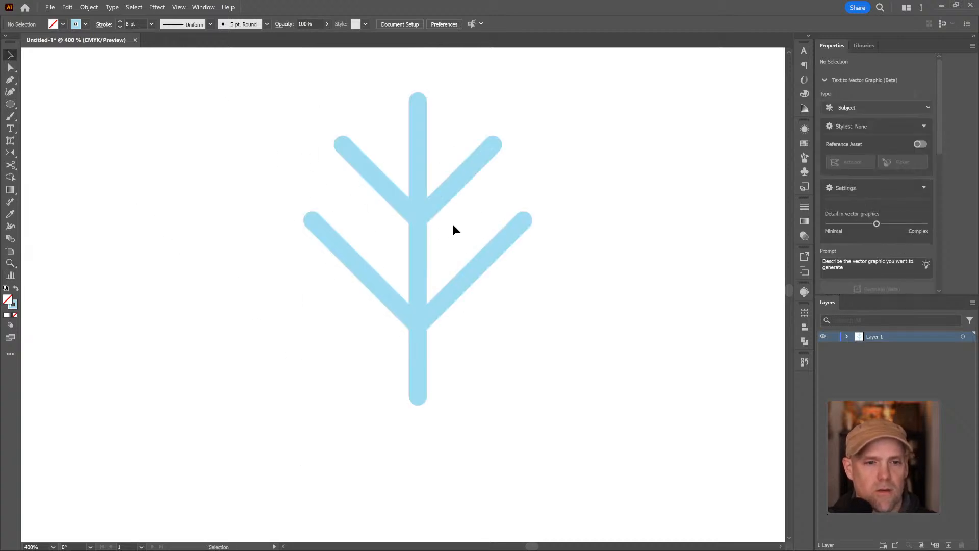
Select the stem together with its four side branches
{"action": "key", "text": "z"}
{"action": "left_click", "coordinate": [568, 195], "text": "alt"}
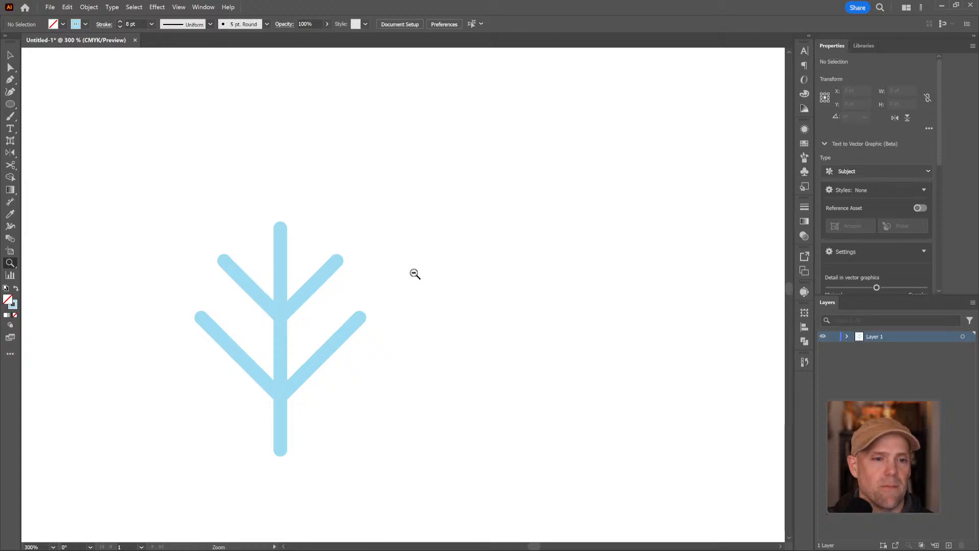
{"action": "left_click", "coordinate": [411, 274], "text": "alt"}
{"action": "left_click_drag", "start_coordinate": [347, 306], "coordinate": [455, 212]}
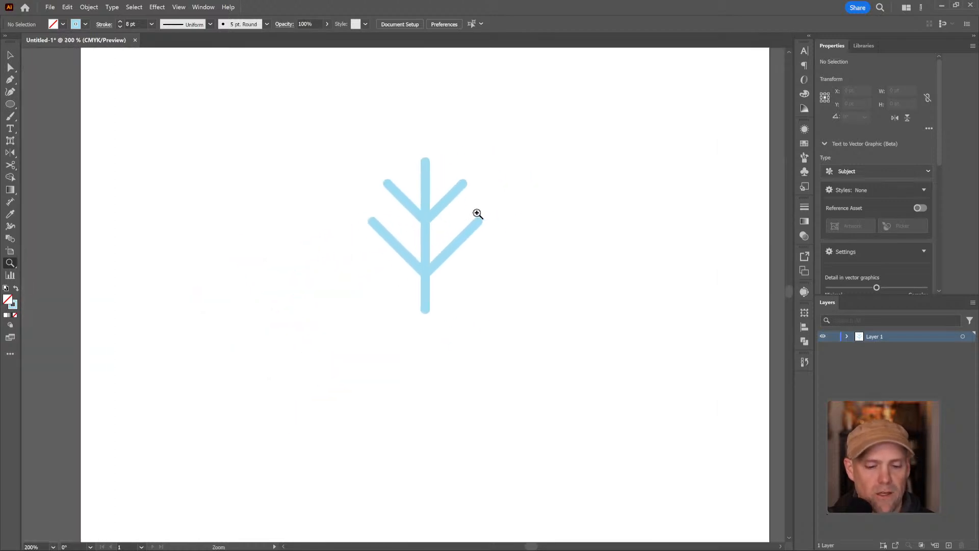
{"action": "key", "text": "v"}
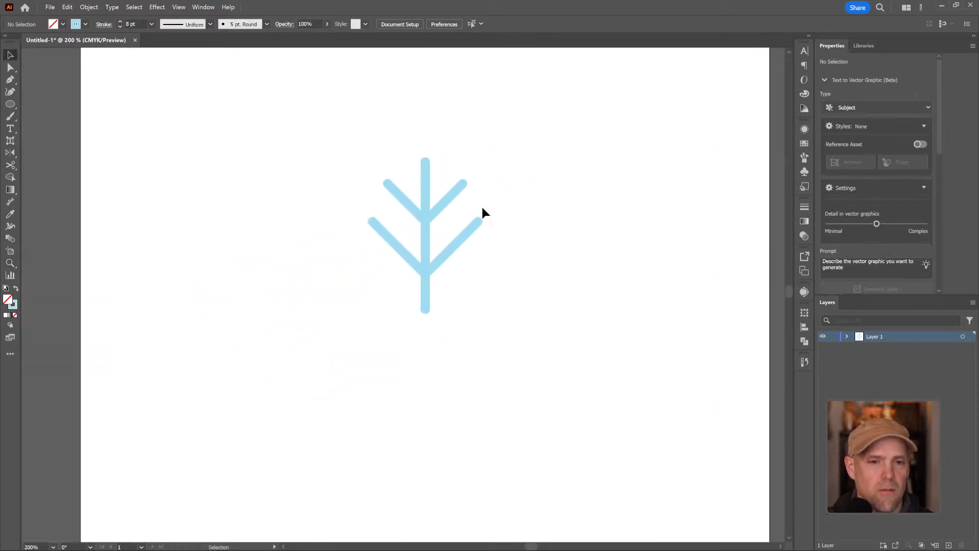
{"action": "left_click_drag", "start_coordinate": [340, 129], "coordinate": [506, 339]}
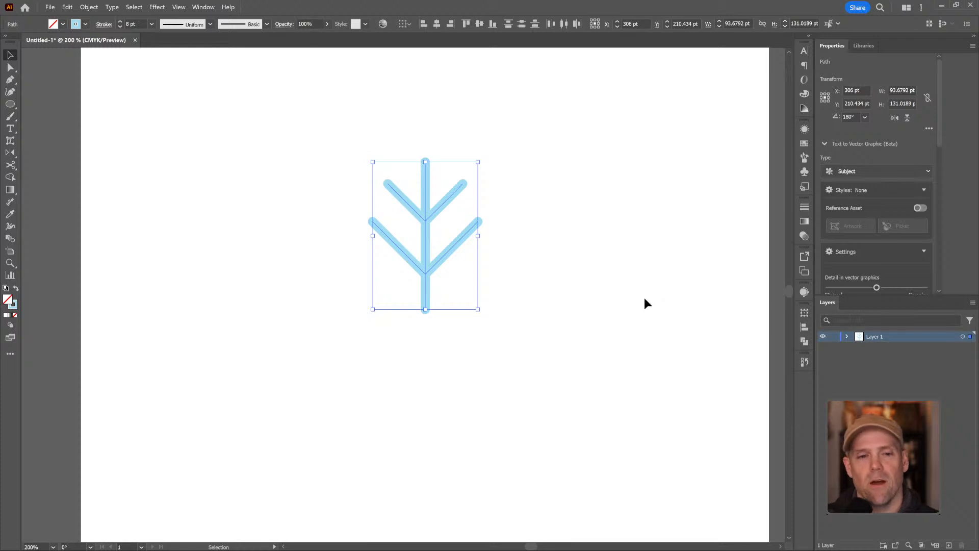
Try scaling the selected stem and branches down proportionally from one corner and undo the scaling
{"action": "left_click_drag", "start_coordinate": [478, 162], "coordinate": [542, 176]}
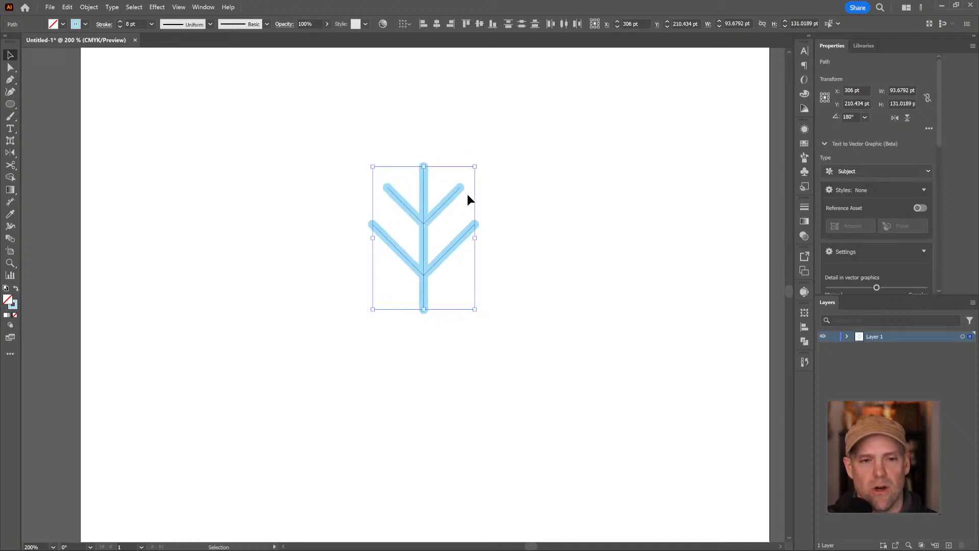
{"action": "key", "text": "ctrl+z"}
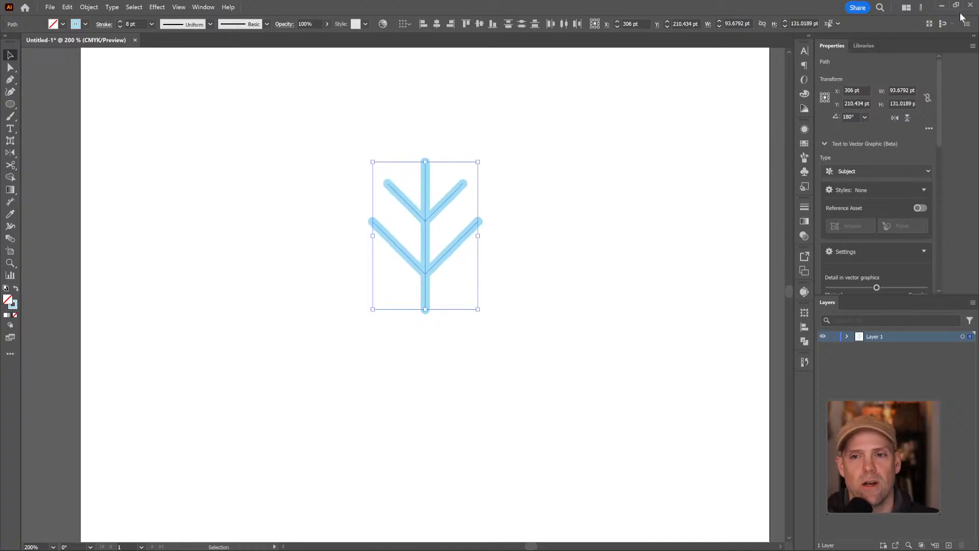
Open the Transform options for the selected motif and turn off Scale Strokes & Effects
{"action": "left_click", "coordinate": [929, 129]}
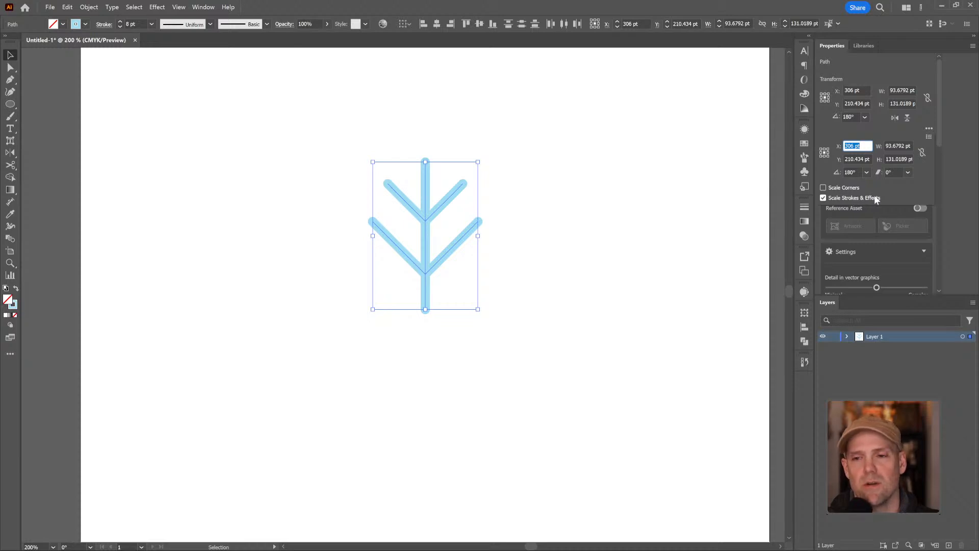
{"action": "left_click", "coordinate": [930, 139]}
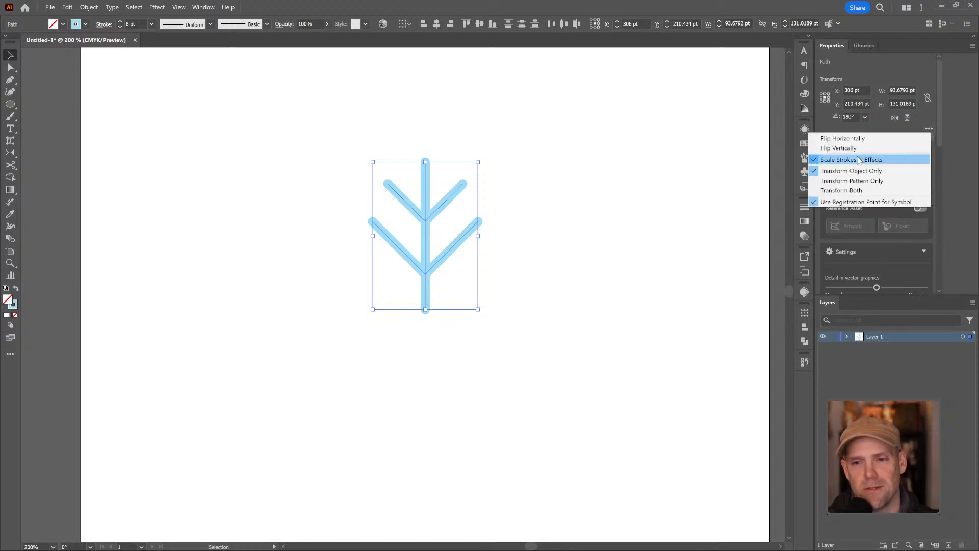
{"action": "left_click", "coordinate": [809, 312]}
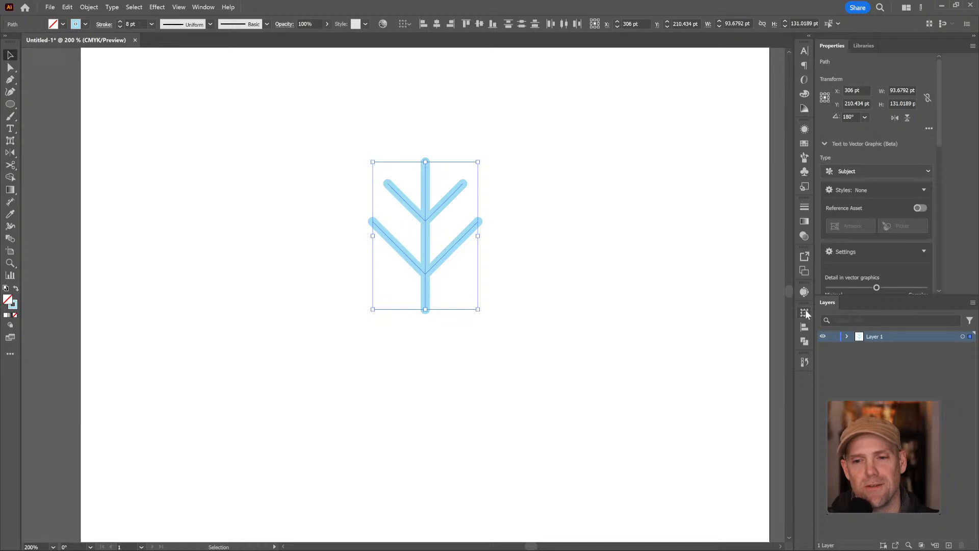
{"action": "left_click", "coordinate": [805, 313]}
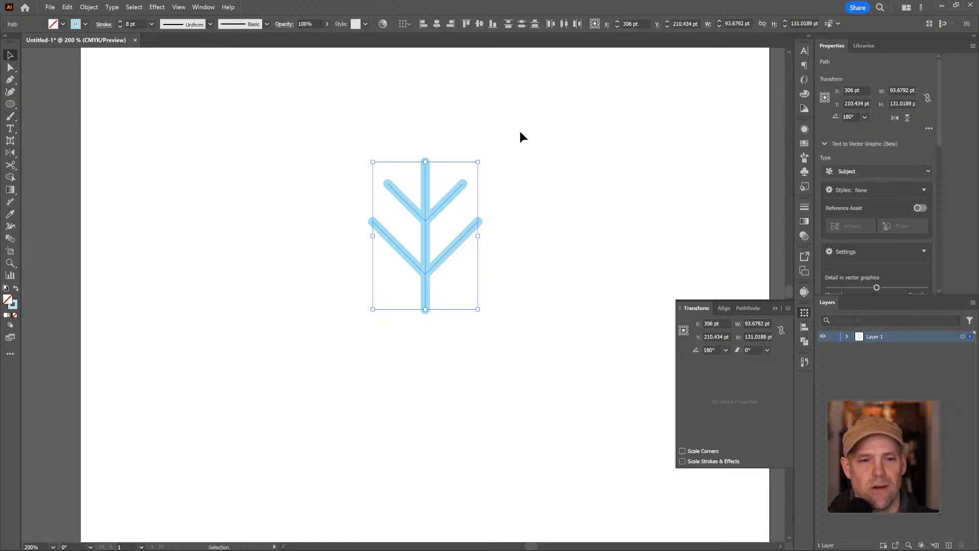
Try scaling the motif down to about 30 by 42 pt, undo the scaling, and turn Scale Strokes & Effects back on
{"action": "left_click_drag", "start_coordinate": [482, 162], "coordinate": [408, 303]}
{"action": "scroll", "coordinate": [416, 304], "scroll_direction": "down", "scroll_amount": 3}
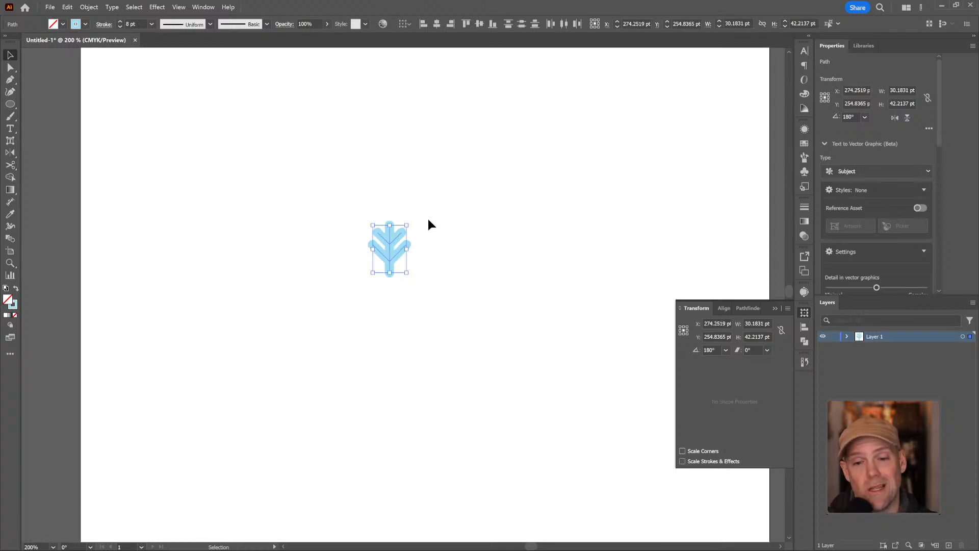
{"action": "key", "text": "ctrl+z"}
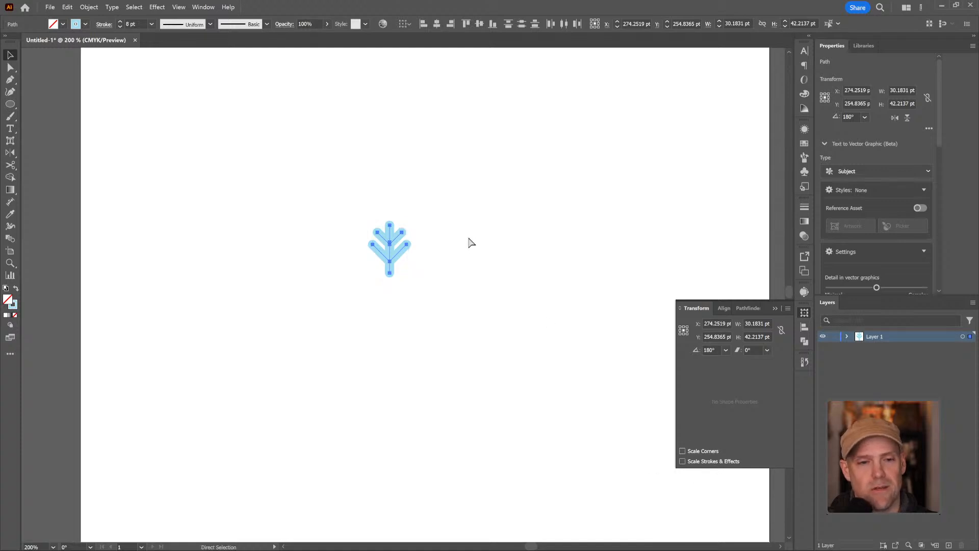
{"action": "left_click", "coordinate": [775, 309]}
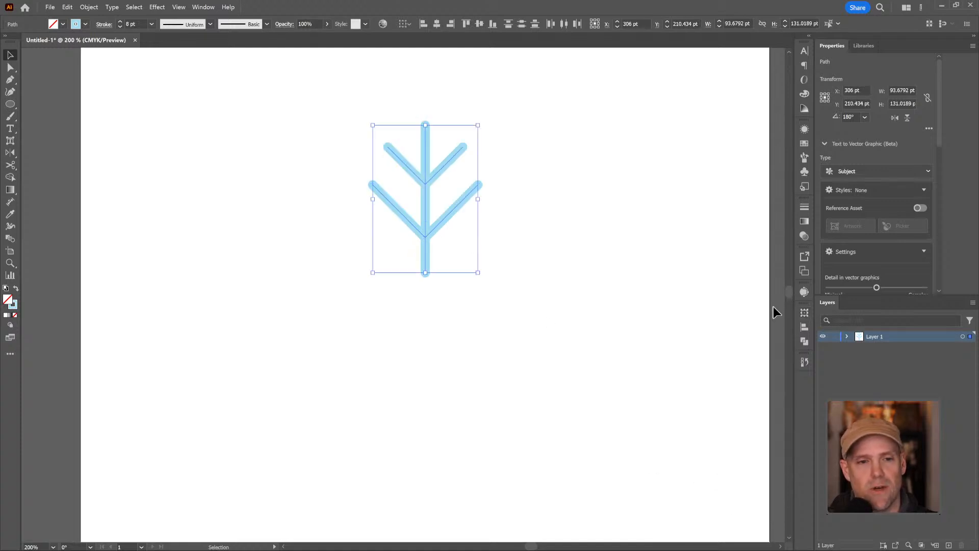
Select the complete stem with its four side branches and apply a Radial repeat to it
{"action": "left_click", "coordinate": [544, 194]}
{"action": "left_click_drag", "start_coordinate": [252, 50], "coordinate": [535, 295]}
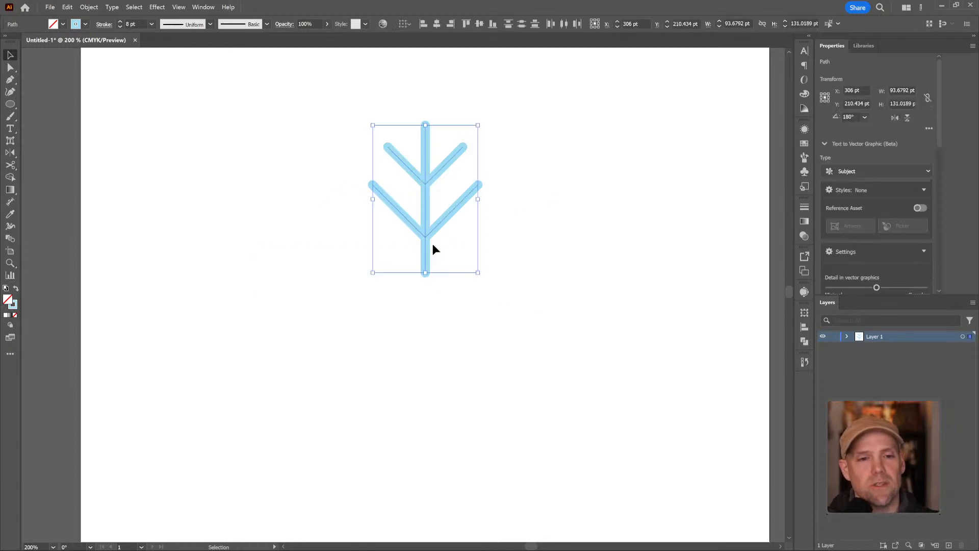
{"action": "scroll", "coordinate": [522, 237], "scroll_direction": "down", "scroll_amount": 1}
{"action": "scroll", "coordinate": [524, 238], "scroll_direction": "up", "scroll_amount": 1}
{"action": "key", "text": "z"}
{"action": "left_click", "coordinate": [524, 232], "text": "alt"}
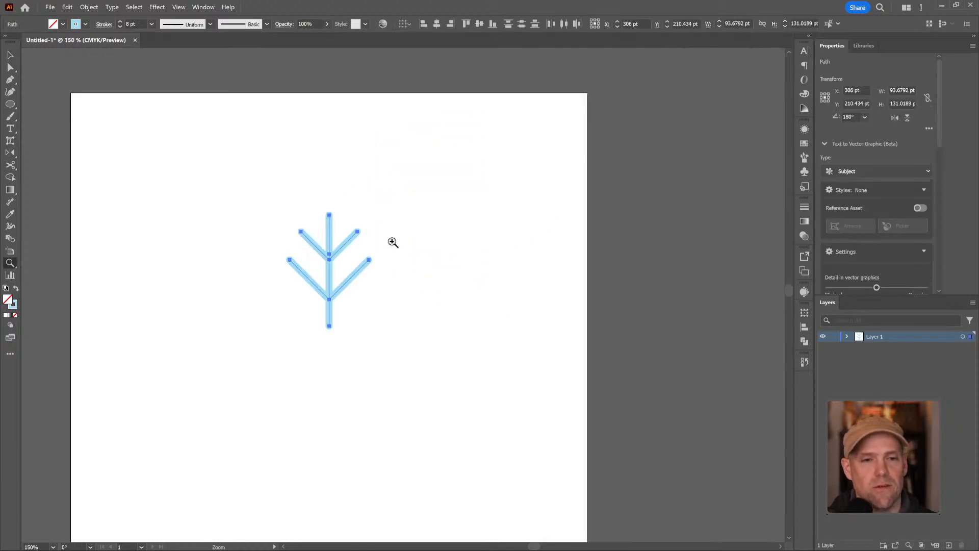
{"action": "left_click_drag", "start_coordinate": [299, 260], "coordinate": [413, 193]}
{"action": "key", "text": "v"}
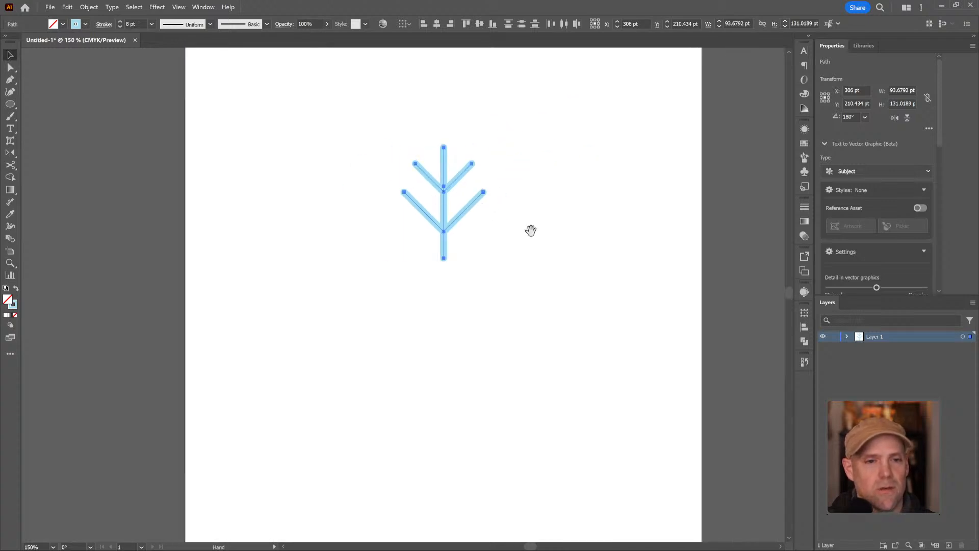
{"action": "left_click_drag", "start_coordinate": [530, 231], "coordinate": [562, 206]}
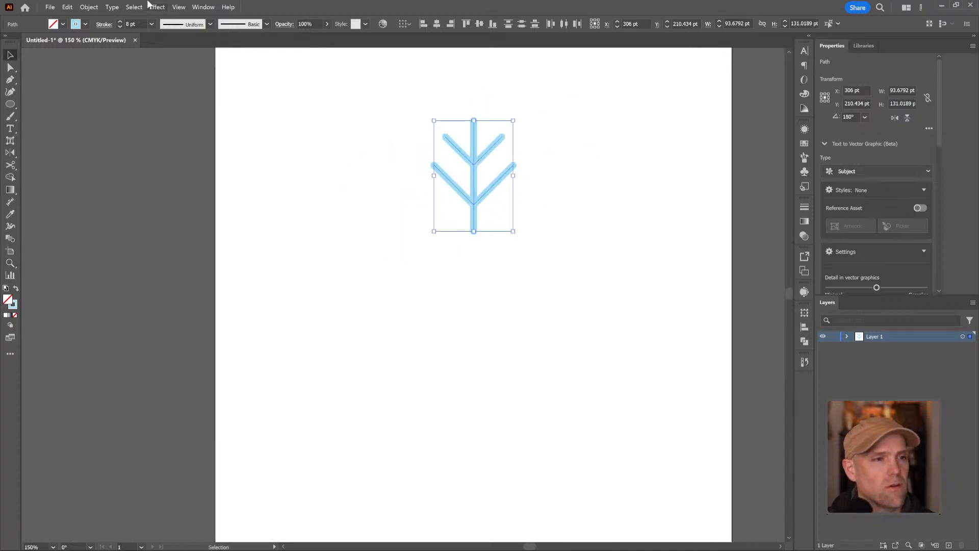
{"action": "left_click", "coordinate": [95, 9]}
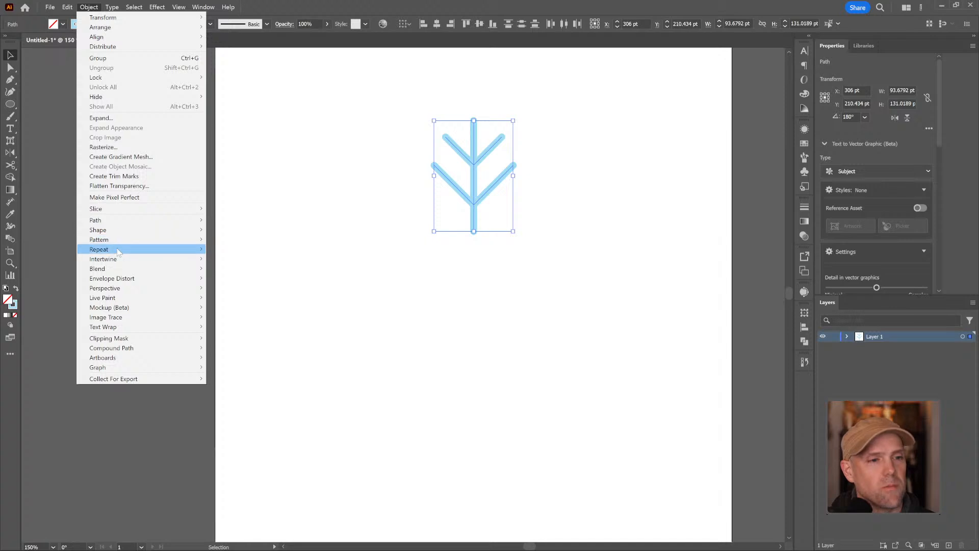
{"action": "left_click", "coordinate": [224, 250]}
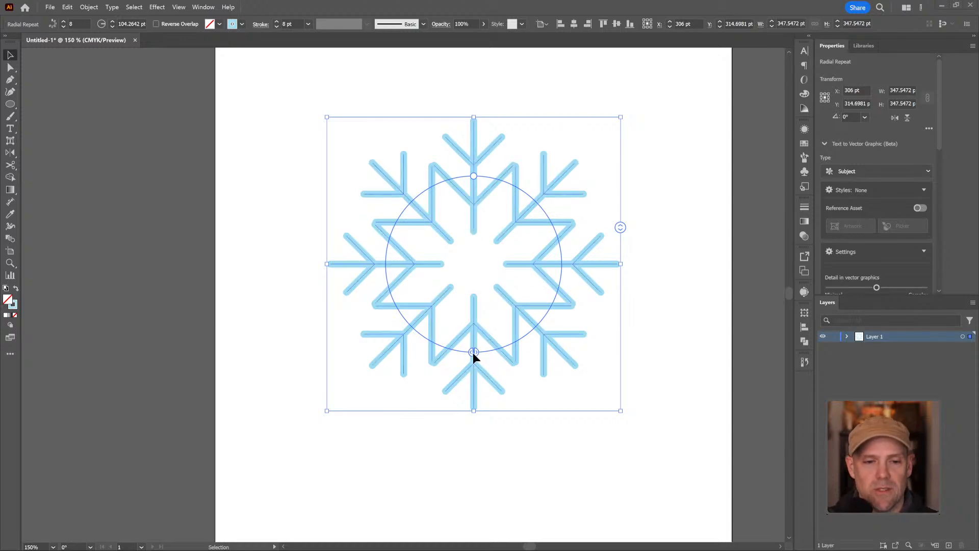
Enlarge the radius of the eight-arm radial repeat so that neighbouring arms stand clear of each other, and deselect it
{"action": "mouse_move", "coordinate": [473, 351]}
{"action": "left_mouse_down"}
{"action": "mouse_move", "coordinate": [415, 334]}
{"action": "mouse_move", "coordinate": [372, 304]}
{"action": "mouse_move", "coordinate": [467, 206]}
{"action": "mouse_move", "coordinate": [540, 284]}
{"action": "mouse_move", "coordinate": [540, 269]}
{"action": "mouse_move", "coordinate": [374, 306]}
{"action": "mouse_move", "coordinate": [422, 343]}
{"action": "mouse_move", "coordinate": [397, 217]}
{"action": "mouse_move", "coordinate": [426, 196]}
{"action": "mouse_move", "coordinate": [417, 334]}
{"action": "mouse_move", "coordinate": [474, 352]}
{"action": "left_mouse_up"}
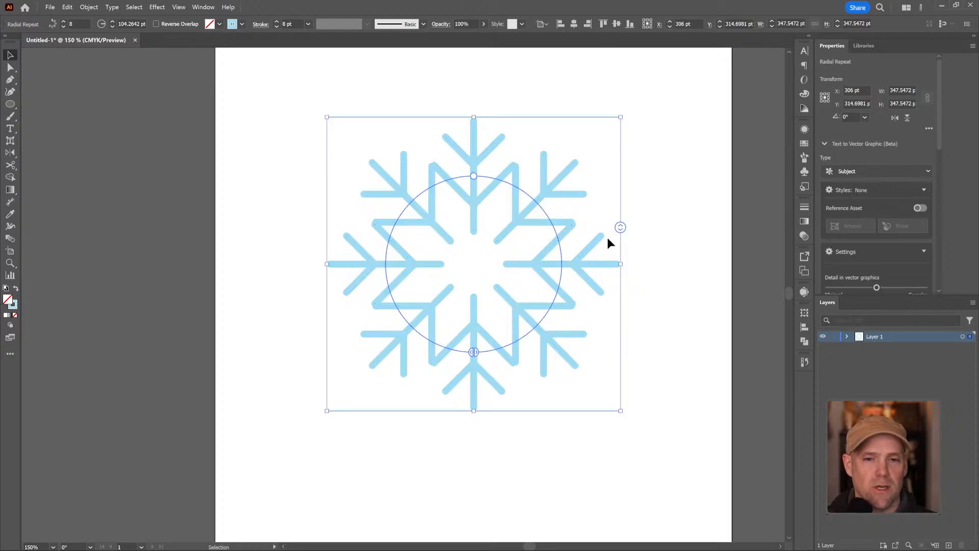
{"action": "mouse_move", "coordinate": [620, 228]}
{"action": "left_mouse_down"}
{"action": "mouse_move", "coordinate": [620, 267]}
{"action": "mouse_move", "coordinate": [614, 157]}
{"action": "mouse_move", "coordinate": [624, 250]}
{"action": "mouse_move", "coordinate": [626, 228]}
{"action": "left_mouse_up"}
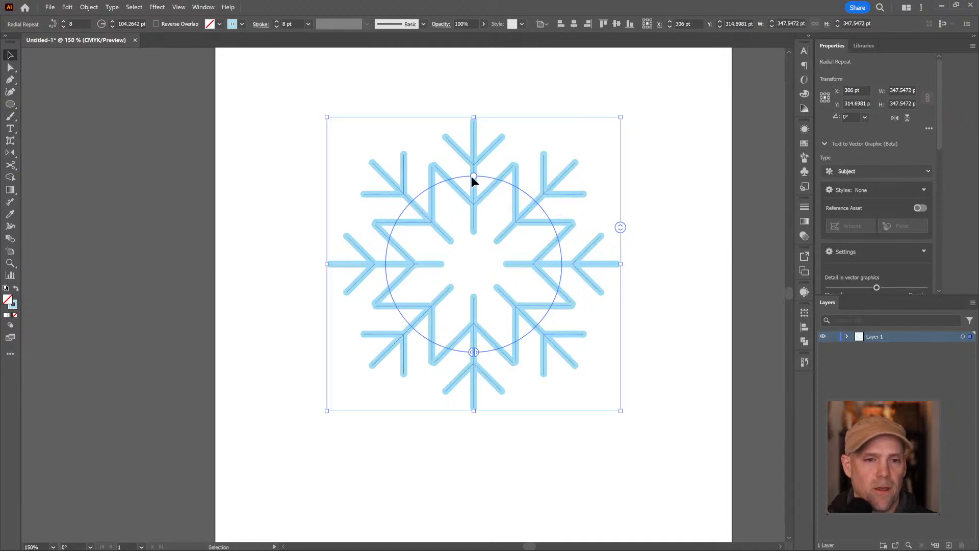
{"action": "mouse_move", "coordinate": [472, 176]}
{"action": "left_mouse_down"}
{"action": "mouse_move", "coordinate": [473, 197]}
{"action": "mouse_move", "coordinate": [475, 151]}
{"action": "mouse_move", "coordinate": [476, 177]}
{"action": "mouse_move", "coordinate": [473, 156]}
{"action": "mouse_move", "coordinate": [471, 166]}
{"action": "left_mouse_up"}
{"action": "mouse_move", "coordinate": [474, 164]}
{"action": "left_mouse_down"}
{"action": "mouse_move", "coordinate": [472, 149]}
{"action": "mouse_move", "coordinate": [474, 176]}
{"action": "mouse_move", "coordinate": [469, 154]}
{"action": "mouse_move", "coordinate": [494, 158]}
{"action": "mouse_move", "coordinate": [473, 149]}
{"action": "left_mouse_up"}
{"action": "left_click", "coordinate": [682, 176]}
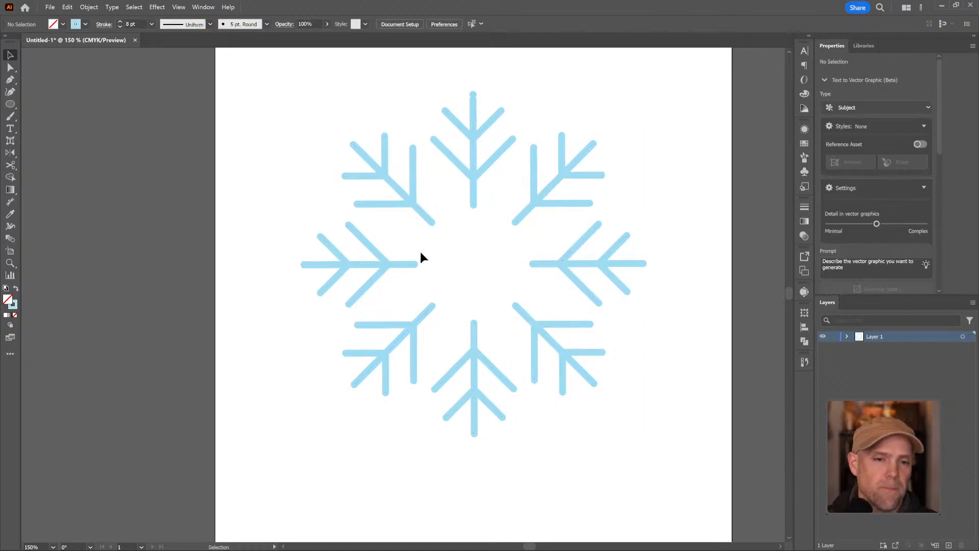
Draw a circle about 23 pt in diameter beside the upper arm's stem and apply a Radial repeat to it
{"action": "key", "text": "l"}
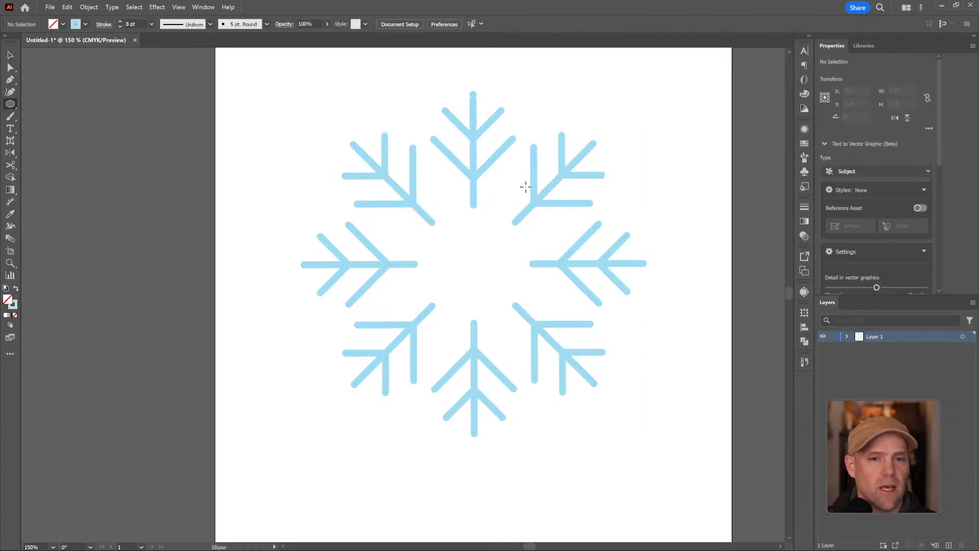
{"action": "left_click_drag", "start_coordinate": [494, 183], "coordinate": [510, 205]}
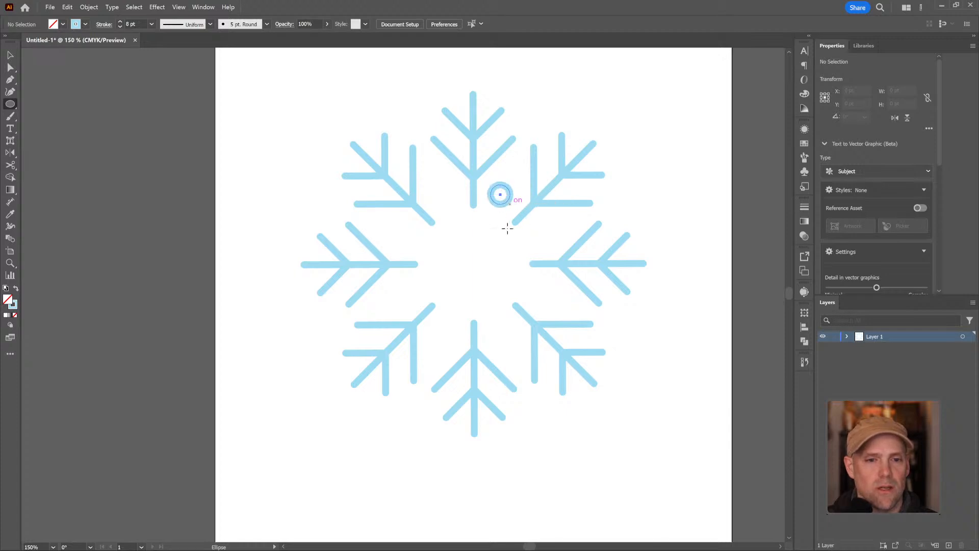
{"action": "left_click", "coordinate": [88, 7]}
{"action": "mouse_move", "coordinate": [67, 8]}
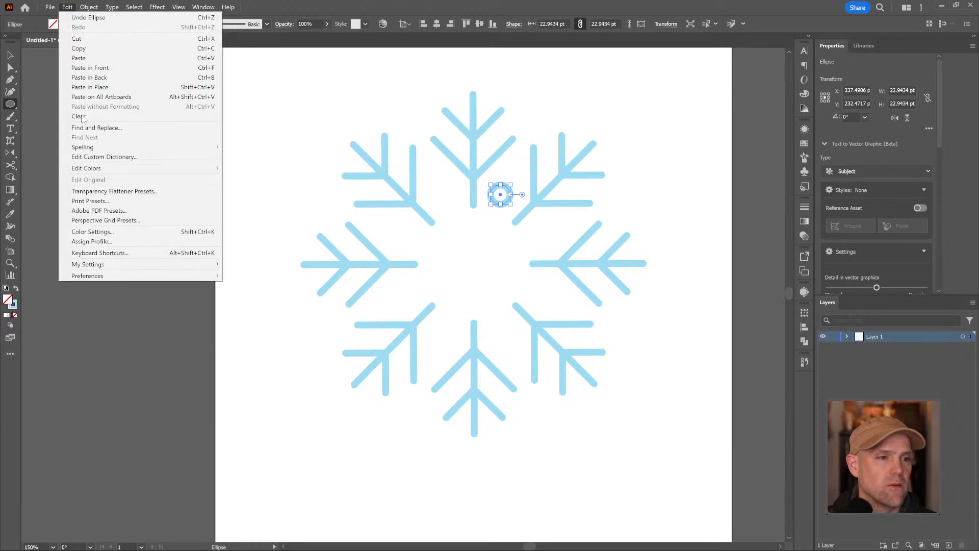
{"action": "left_click", "coordinate": [91, 8]}
{"action": "left_click", "coordinate": [109, 7]}
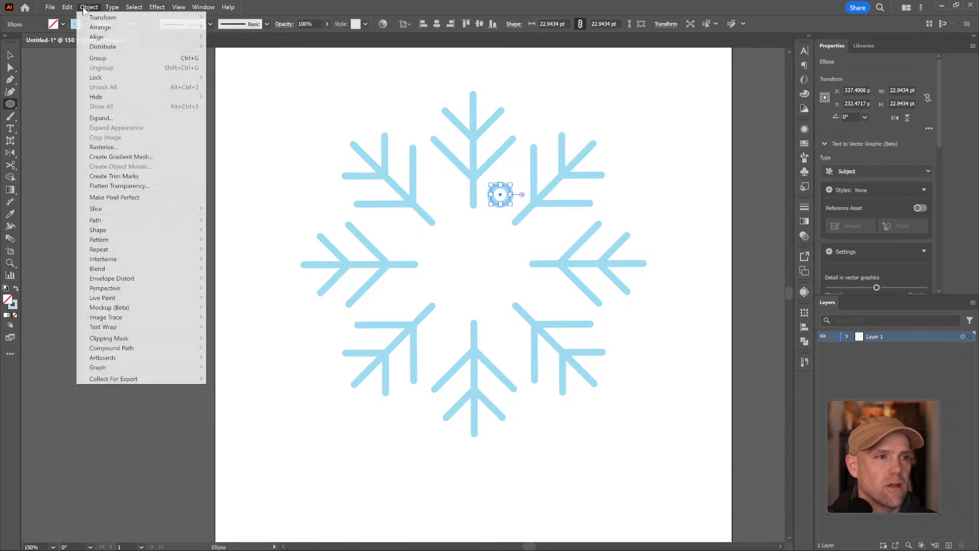
{"action": "mouse_move", "coordinate": [133, 250]}
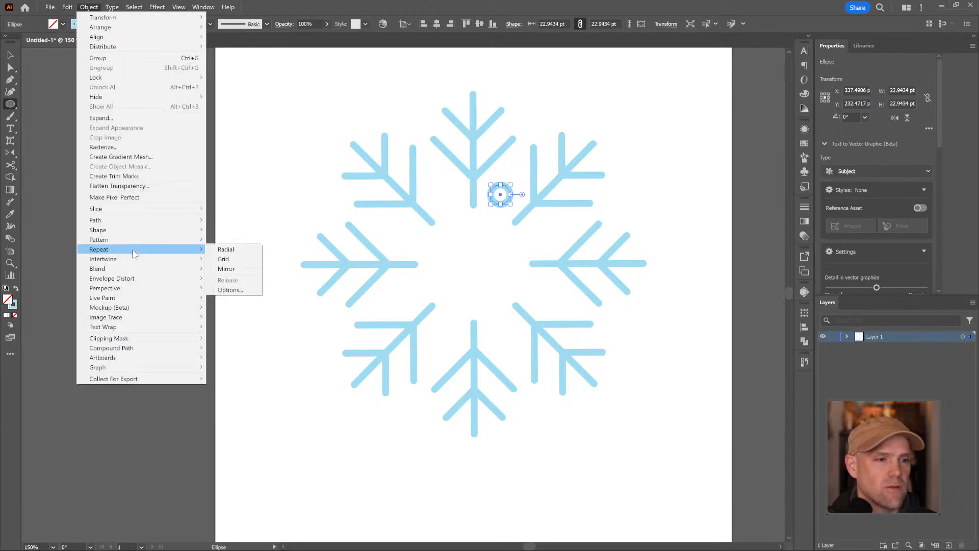
{"action": "left_click", "coordinate": [225, 251]}
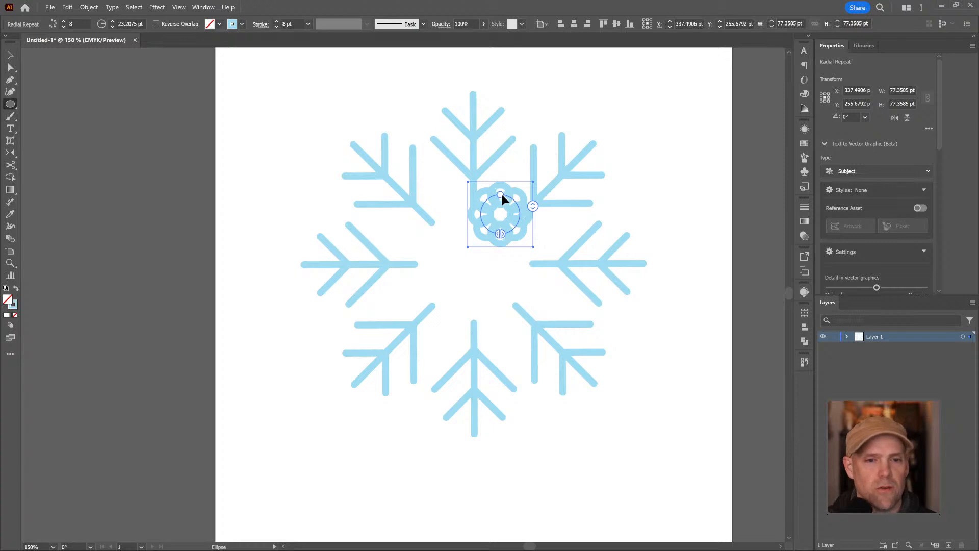
Centre the ring of circles on the snowflake and adjust its radius so it fits inside the arms, about 124 pt across
{"action": "left_click_drag", "start_coordinate": [502, 198], "coordinate": [504, 152]}
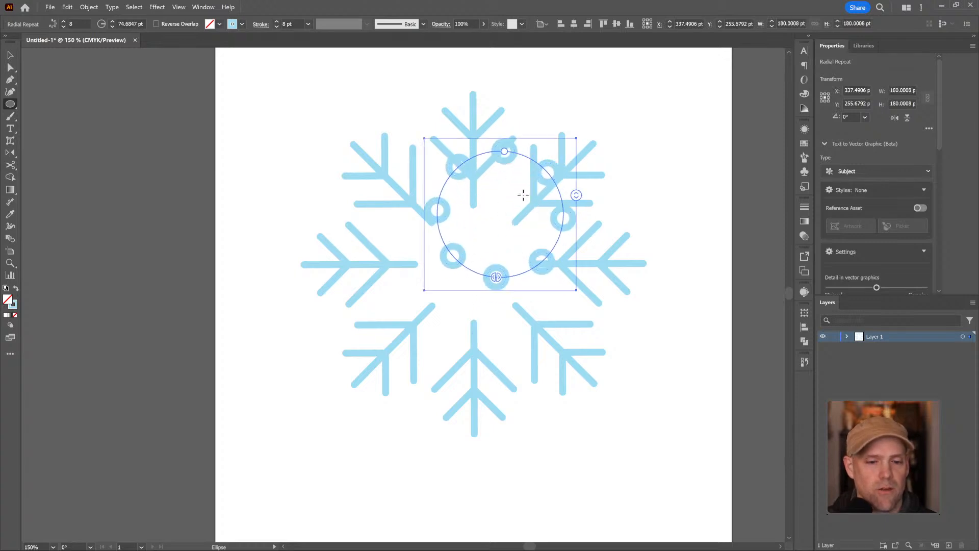
{"action": "key", "text": "v"}
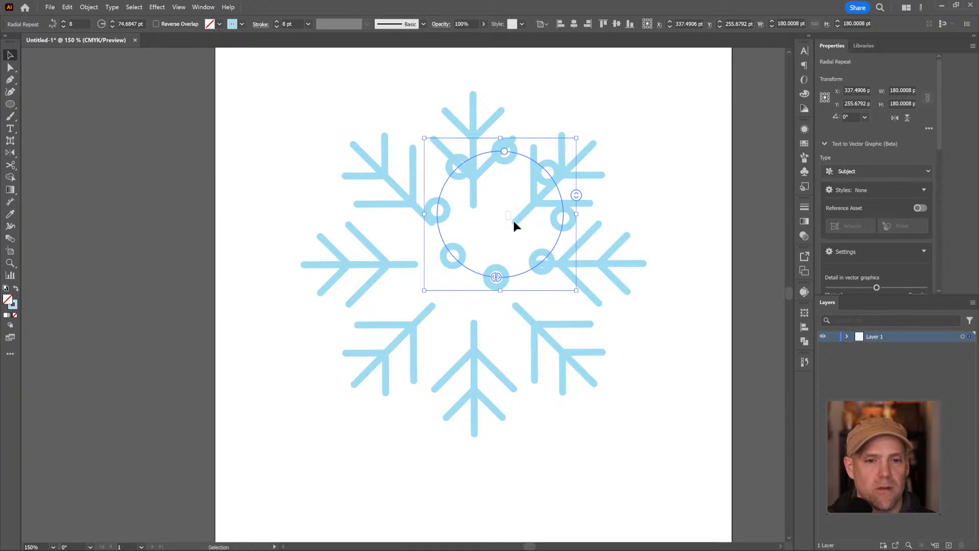
{"action": "left_click", "coordinate": [535, 226]}
{"action": "left_click_drag", "start_coordinate": [538, 256], "coordinate": [512, 308]}
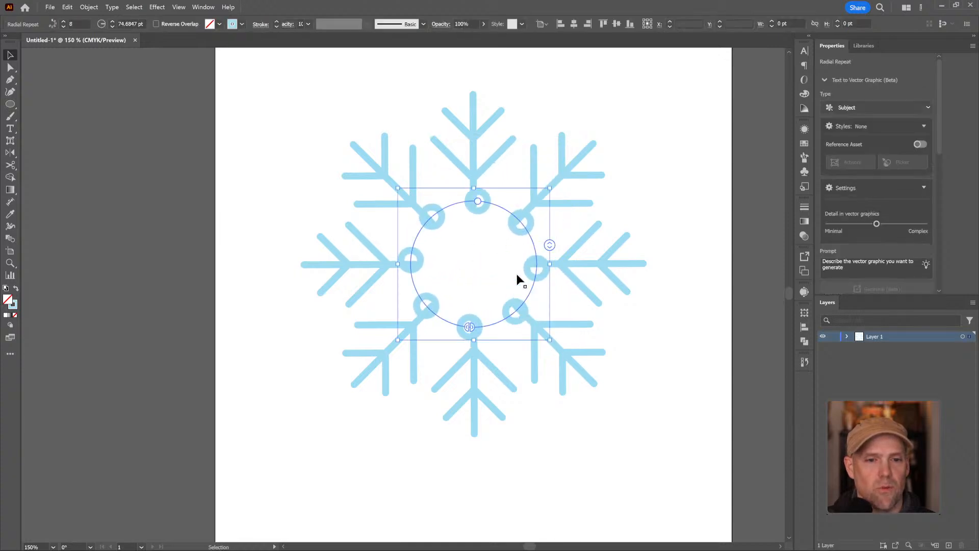
{"action": "left_click_drag", "start_coordinate": [480, 204], "coordinate": [469, 224]}
{"action": "left_click", "coordinate": [549, 106]}
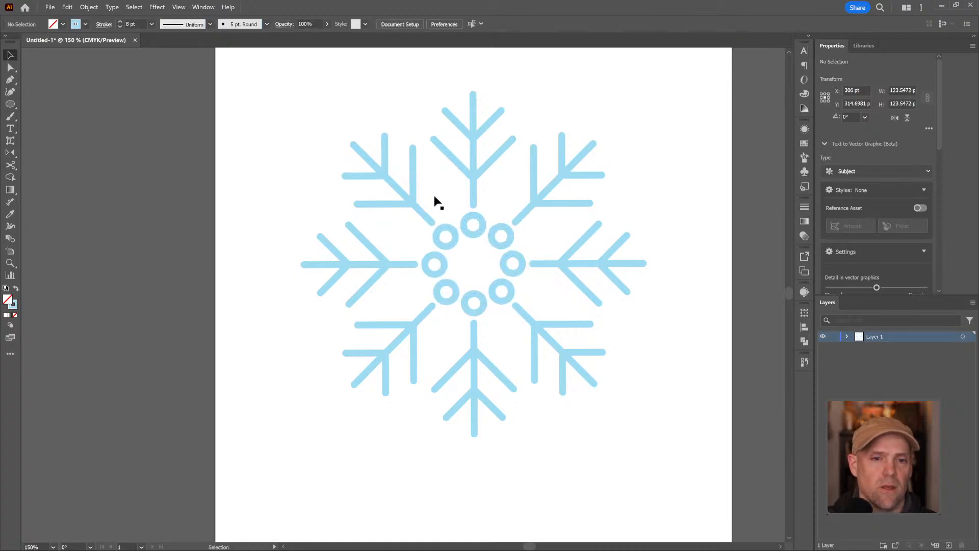
Isolate the radial repeat of arms for editing, try an ellipse beside the upper arm's stem and undo it
{"action": "double_click", "coordinate": [474, 179]}
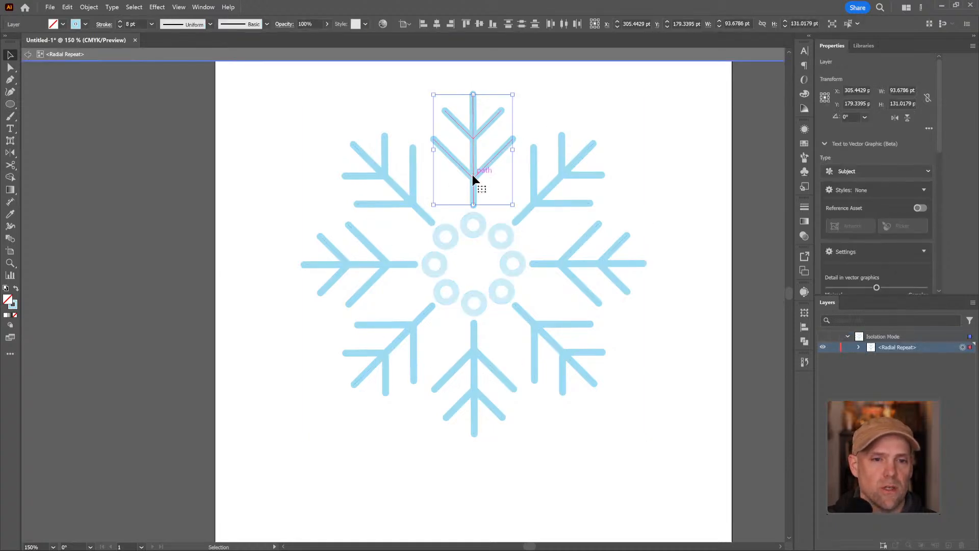
{"action": "left_click", "coordinate": [10, 105]}
{"action": "left_click_drag", "start_coordinate": [486, 179], "coordinate": [505, 189]}
{"action": "key", "text": "ctrl+z"}
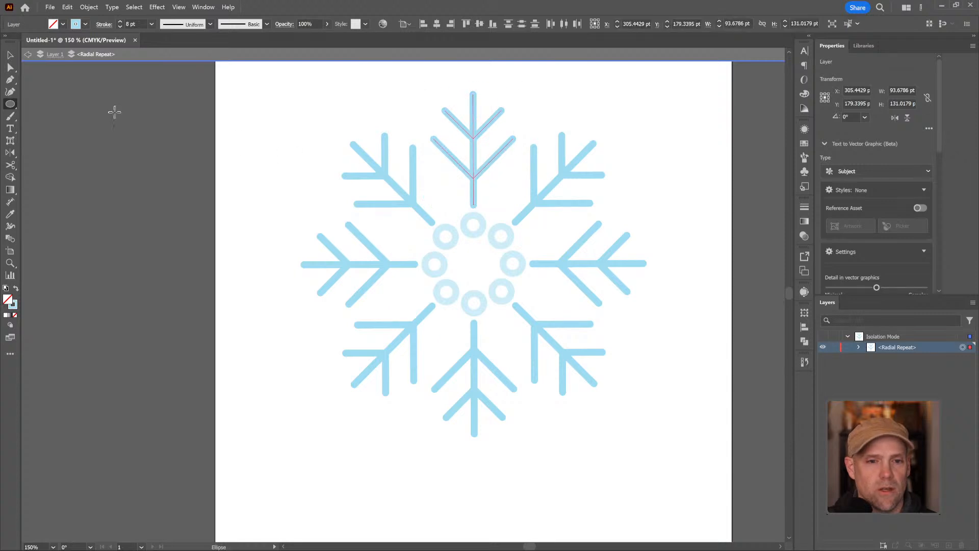
Draw a short curved stroke beside the upper arm's stem inside the radial repeat with the Pen tool, and deselect it
{"action": "left_click", "coordinate": [10, 79]}
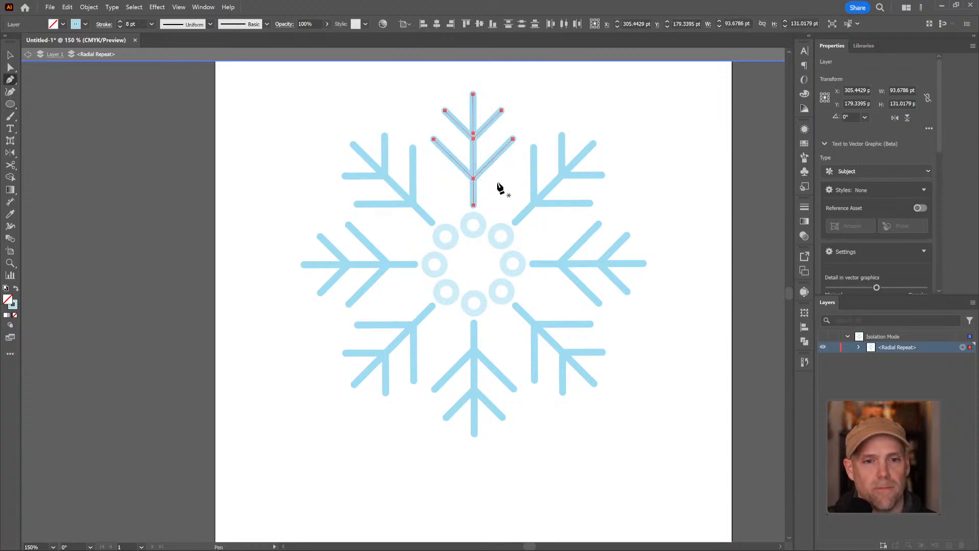
{"action": "mouse_move", "coordinate": [493, 183]}
{"action": "left_mouse_down"}
{"action": "mouse_move", "coordinate": [503, 178]}
{"action": "mouse_move", "coordinate": [493, 201]}
{"action": "left_mouse_up"}
{"action": "key", "text": "ctrl+z"}
{"action": "left_click", "coordinate": [512, 170]}
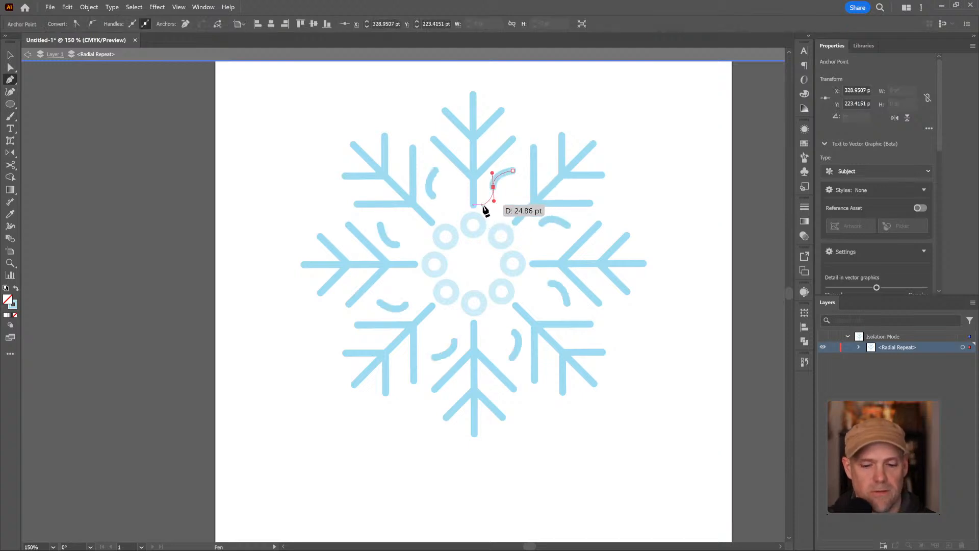
{"action": "key", "text": "v"}
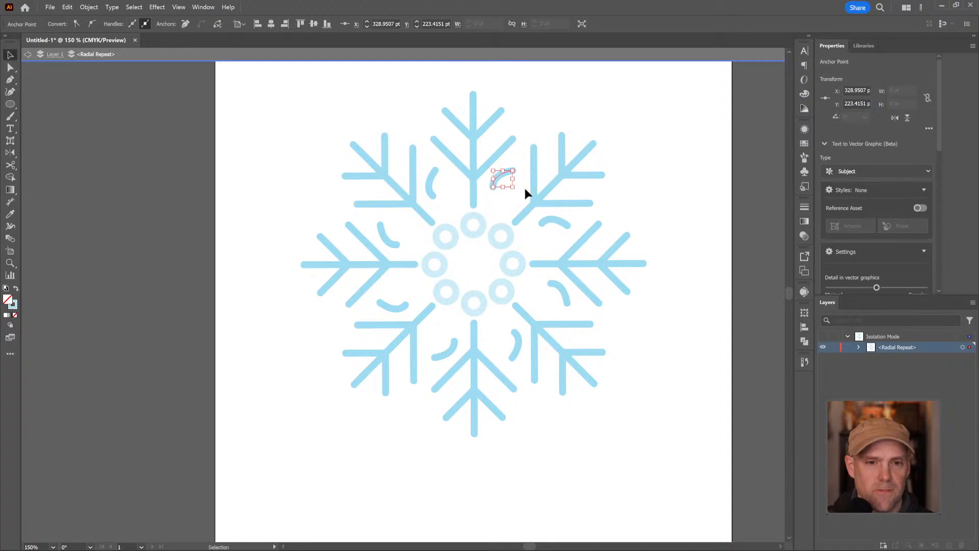
{"action": "left_click", "coordinate": [618, 185]}
Draw a small circle just beyond the tip of the upper arm inside the radial repeat, and deselect it
{"action": "scroll", "coordinate": [472, 232], "scroll_direction": "up", "scroll_amount": 3}
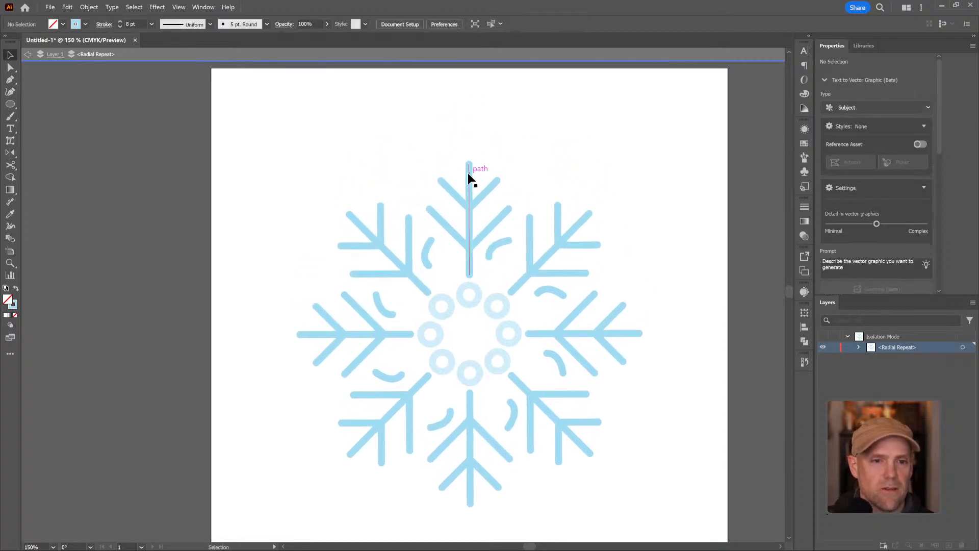
{"action": "left_click", "coordinate": [9, 104]}
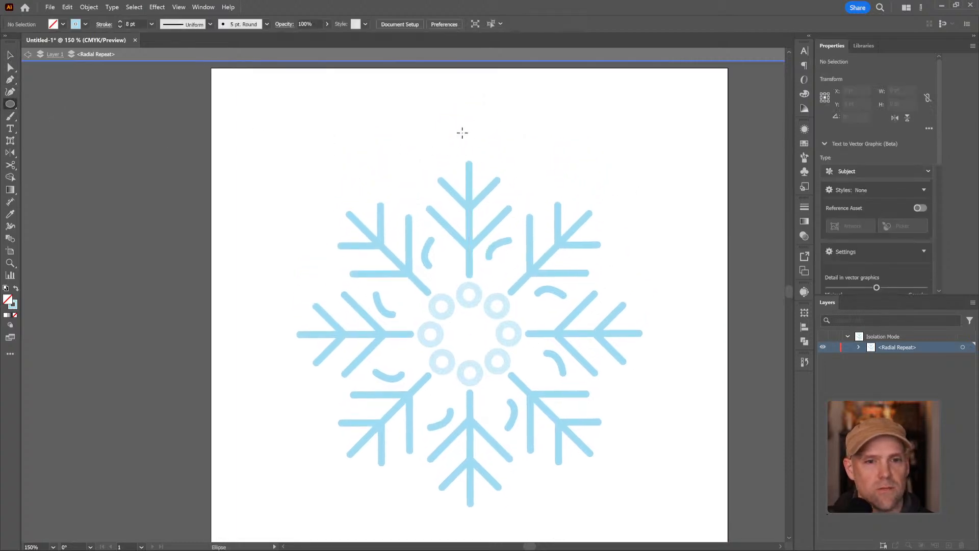
{"action": "mouse_move", "coordinate": [462, 132]}
{"action": "left_mouse_down"}
{"action": "mouse_move", "coordinate": [483, 155]}
{"action": "mouse_move", "coordinate": [475, 145]}
{"action": "left_mouse_up"}
{"action": "key", "text": "v"}
{"action": "left_click", "coordinate": [519, 137]}
{"action": "key", "text": "space"}
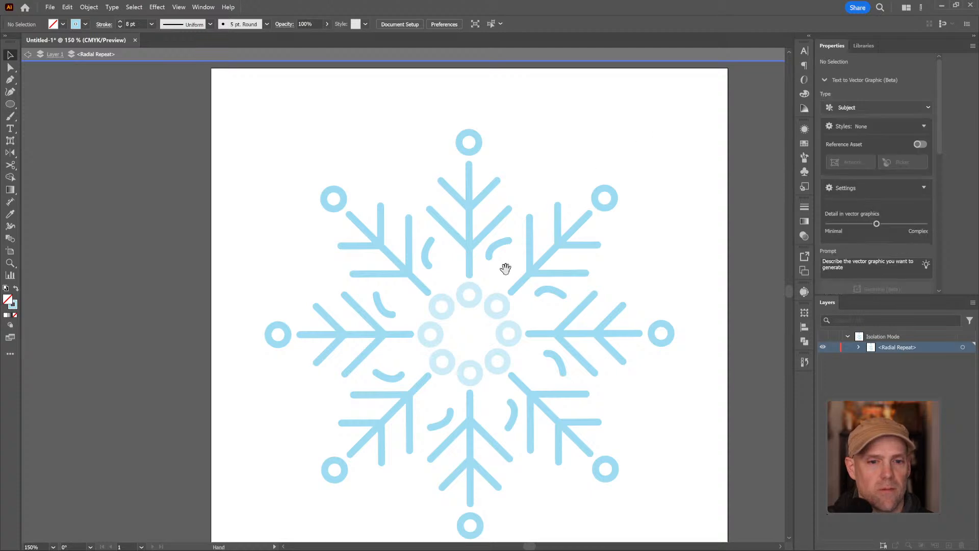
{"action": "left_click_drag", "start_coordinate": [500, 266], "coordinate": [512, 225]}
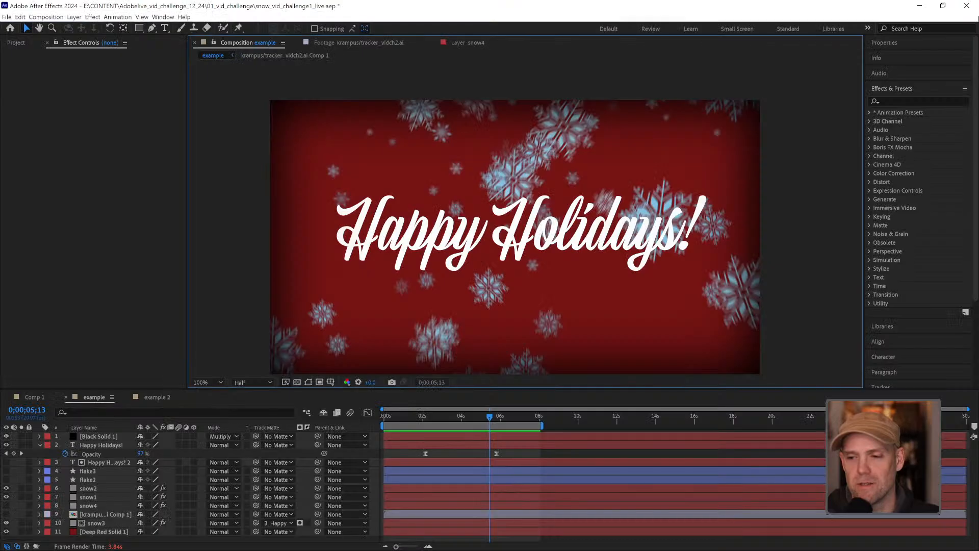
Open Comp 1 in After Effects and examine the four snowflake shape layers up close and all together
{"action": "left_click", "coordinate": [34, 397]}
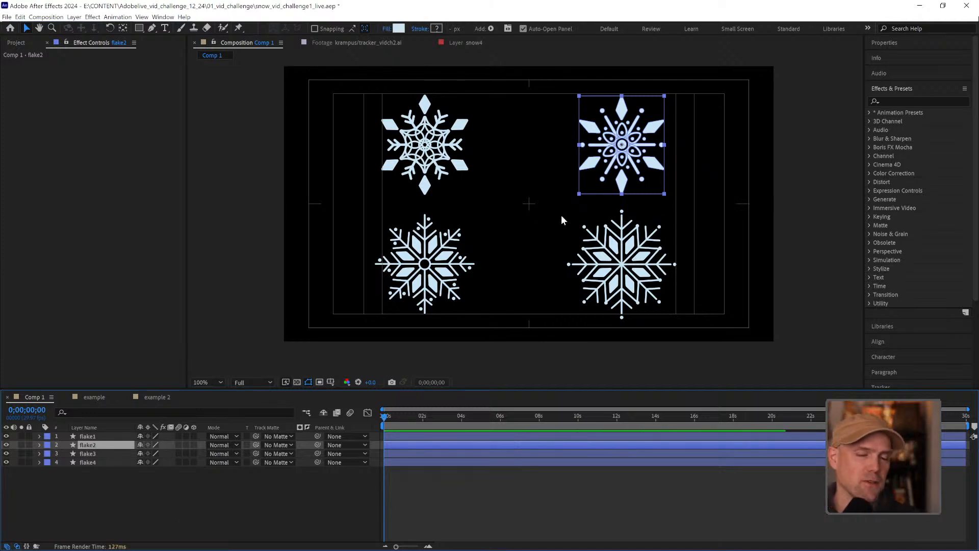
{"action": "left_click", "coordinate": [621, 483]}
{"action": "key", "text": "z"}
{"action": "mouse_move", "coordinate": [543, 204]}
{"action": "left_mouse_down"}
{"action": "mouse_move", "coordinate": [489, 226]}
{"action": "mouse_move", "coordinate": [488, 217]}
{"action": "mouse_move", "coordinate": [546, 207]}
{"action": "left_mouse_up"}
{"action": "key", "text": "space"}
{"action": "left_click", "coordinate": [576, 237], "text": "alt"}
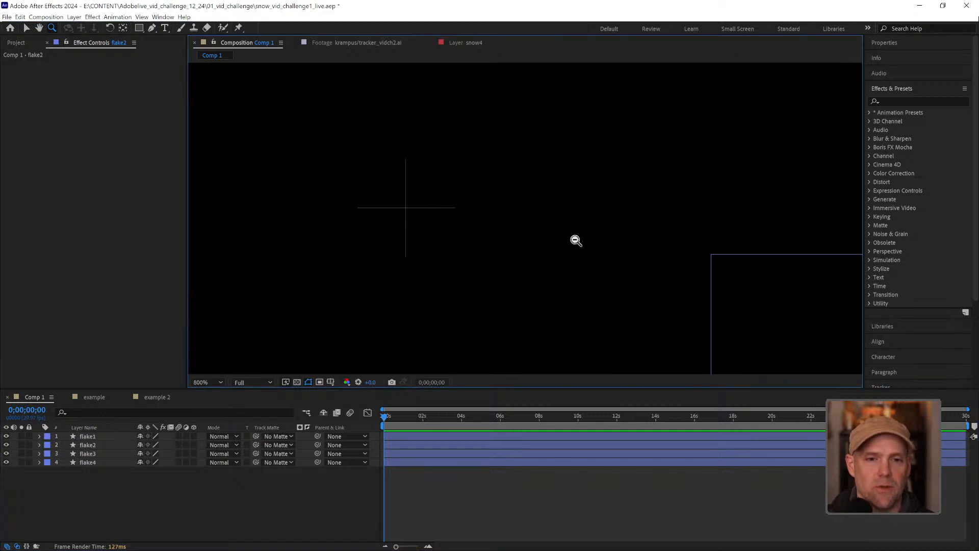
{"action": "left_click", "coordinate": [582, 244], "text": "alt"}
{"action": "left_click", "coordinate": [558, 258], "text": "alt"}
{"action": "key", "text": "space"}
{"action": "left_click_drag", "start_coordinate": [557, 258], "coordinate": [581, 231]}
{"action": "left_click", "coordinate": [582, 231], "text": "alt"}
{"action": "key", "text": "space"}
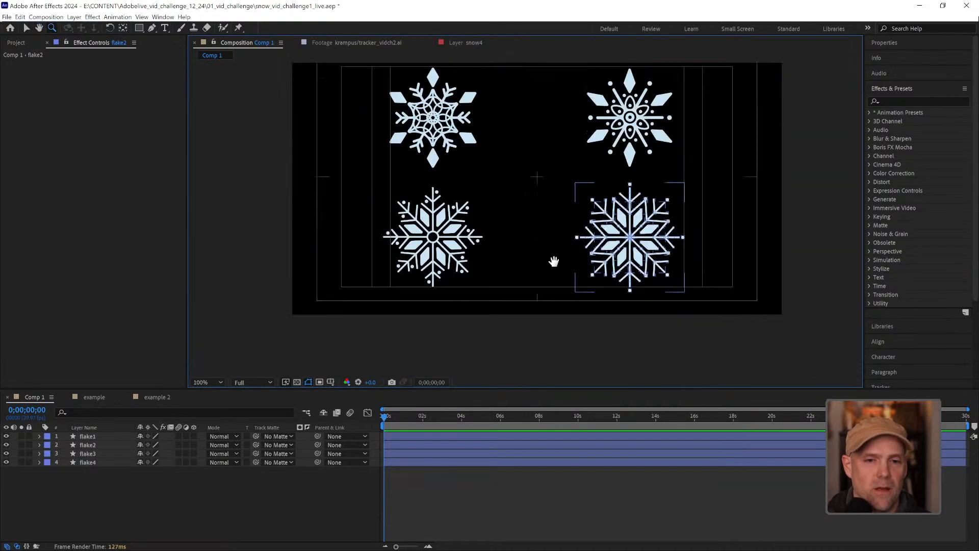
{"action": "left_click_drag", "start_coordinate": [553, 261], "coordinate": [527, 277]}
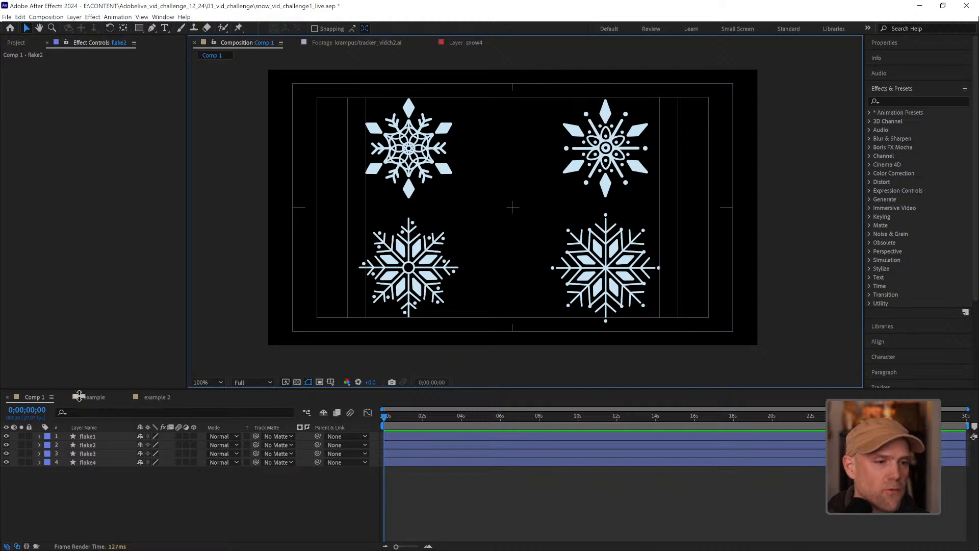
Create a new composition, Comp 3, with the HD 1920x1080 29.97 fps preset
{"action": "left_click", "coordinate": [17, 44]}
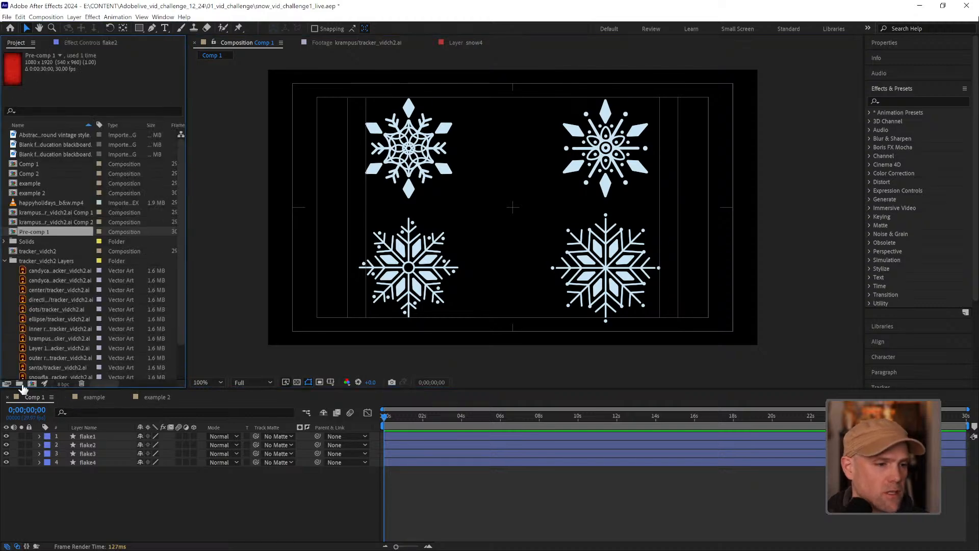
{"action": "left_click", "coordinate": [32, 384]}
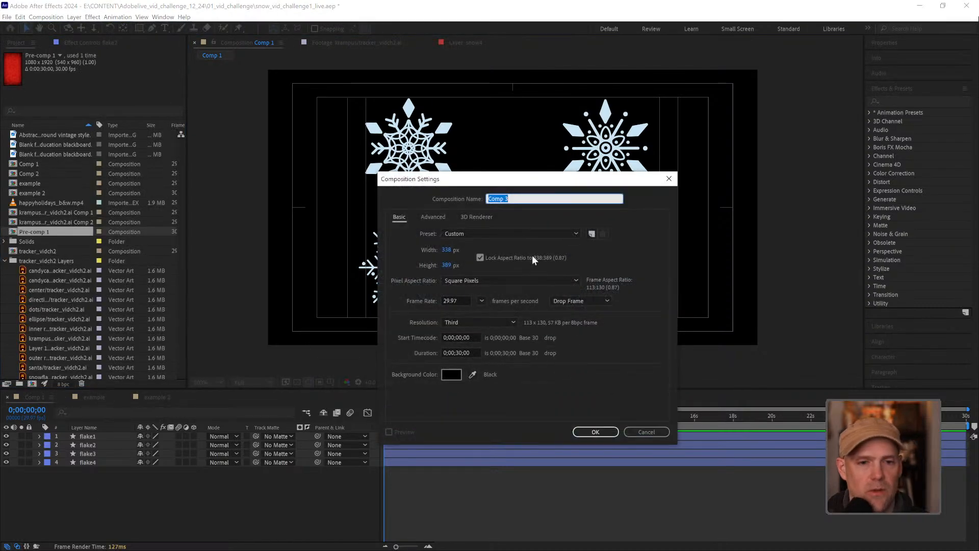
{"action": "left_click", "coordinate": [574, 232]}
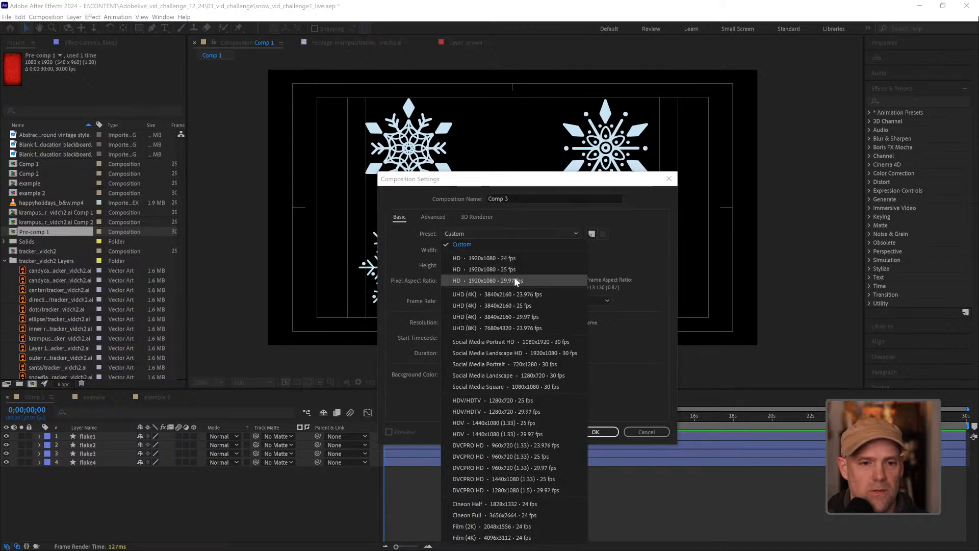
{"action": "left_click", "coordinate": [517, 279]}
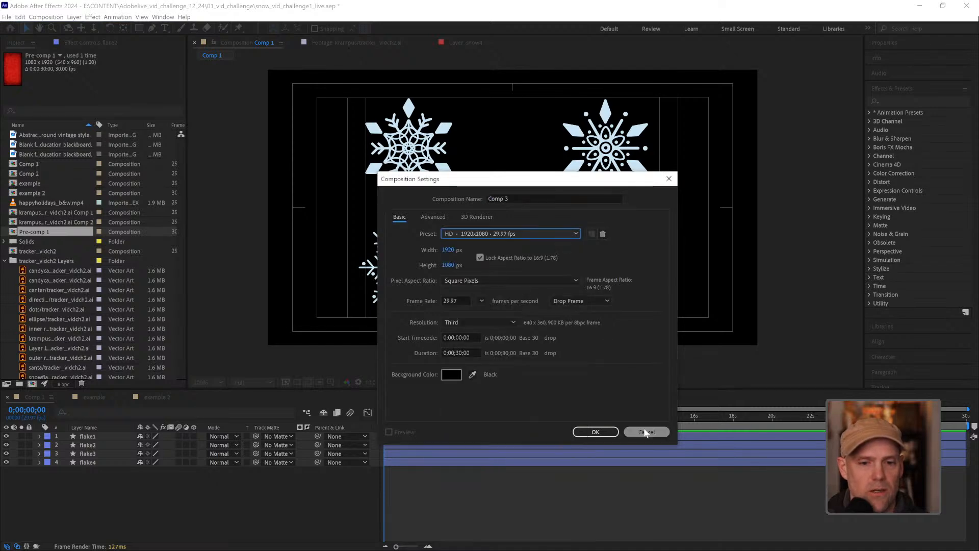
{"action": "left_click", "coordinate": [595, 432]}
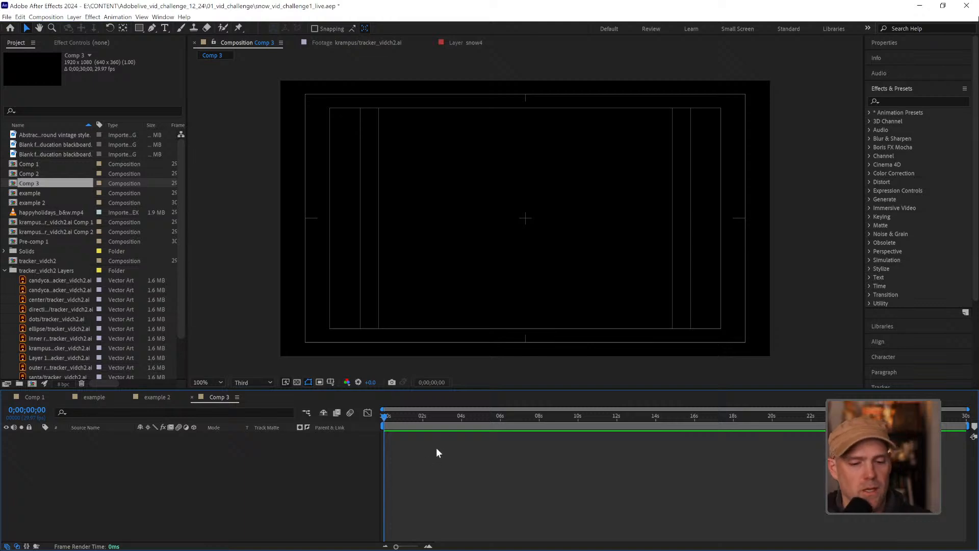
Add a mid-gray 1920 x 1080 px solid layer to Comp 3
{"action": "key", "text": "ctrl+y"}
{"action": "left_click", "coordinate": [514, 372]}
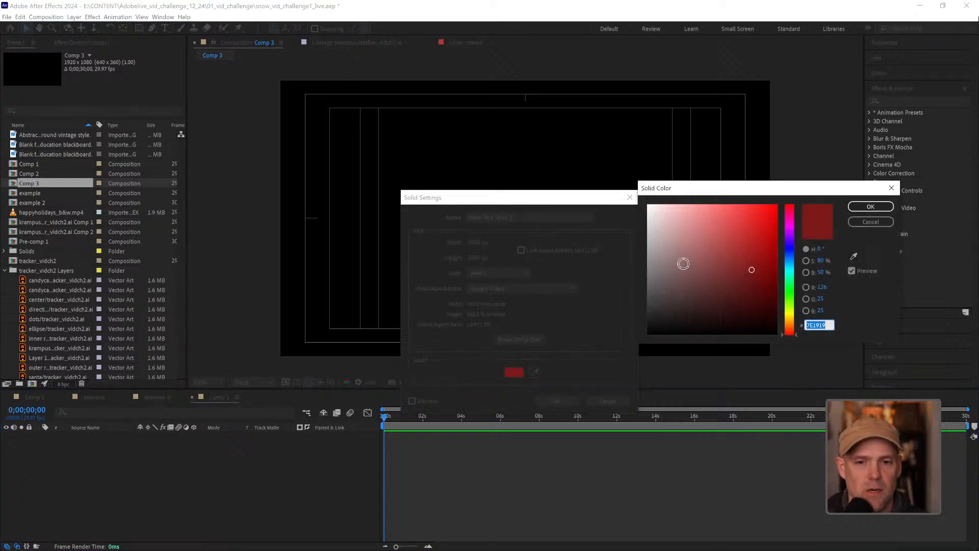
{"action": "left_click_drag", "start_coordinate": [683, 263], "coordinate": [634, 265]}
{"action": "left_click", "coordinate": [870, 207]}
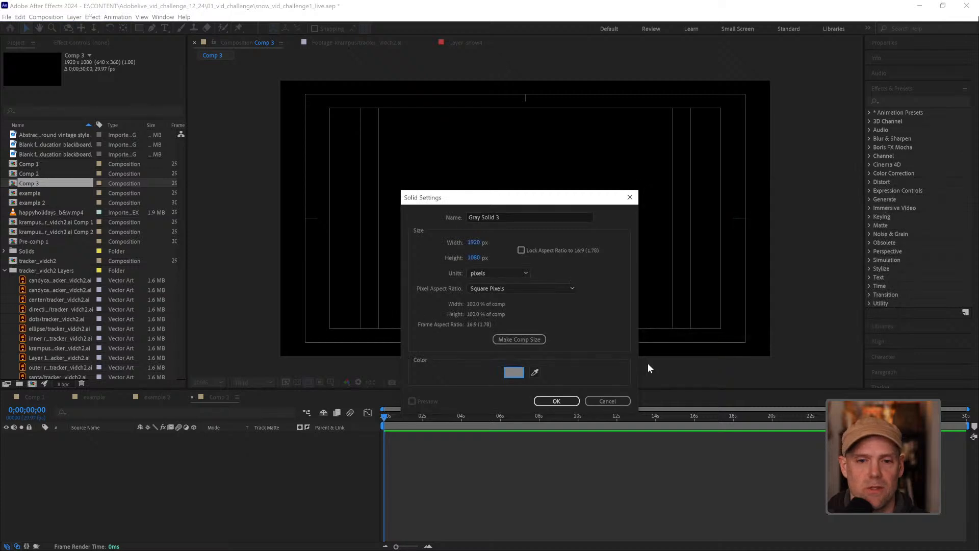
{"action": "left_click", "coordinate": [556, 401]}
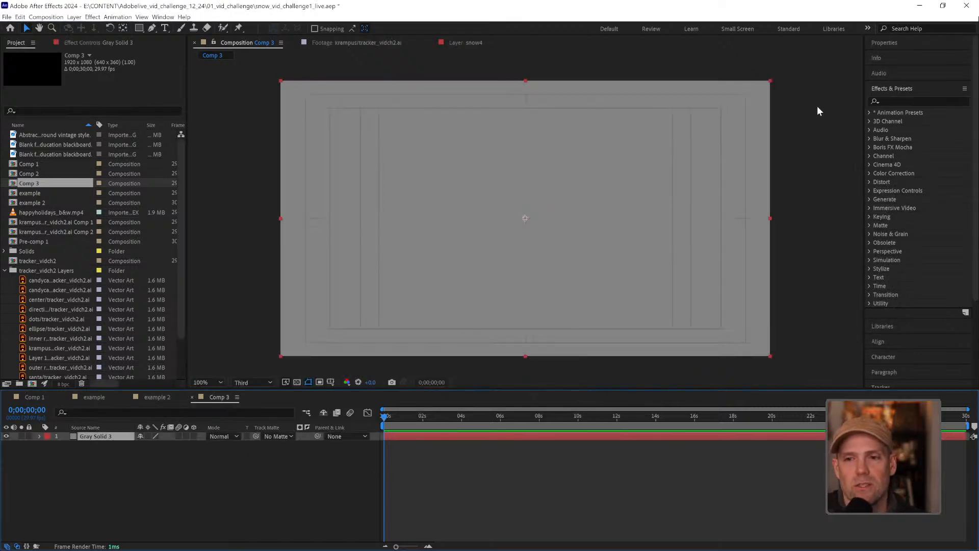
Find the CC Particle World effect by searching for "cc part" and apply it to the gray solid
{"action": "left_click", "coordinate": [907, 100]}
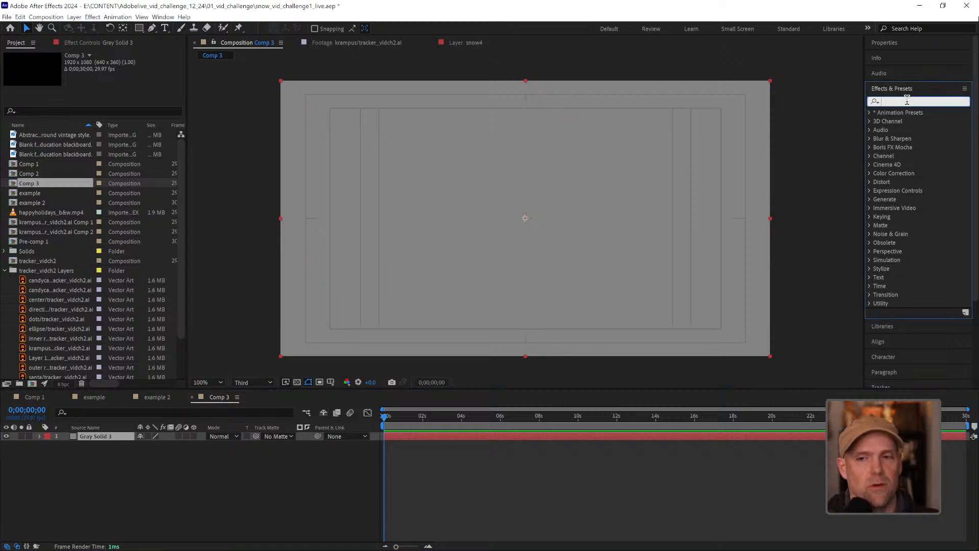
{"action": "type", "text": "cc part"}
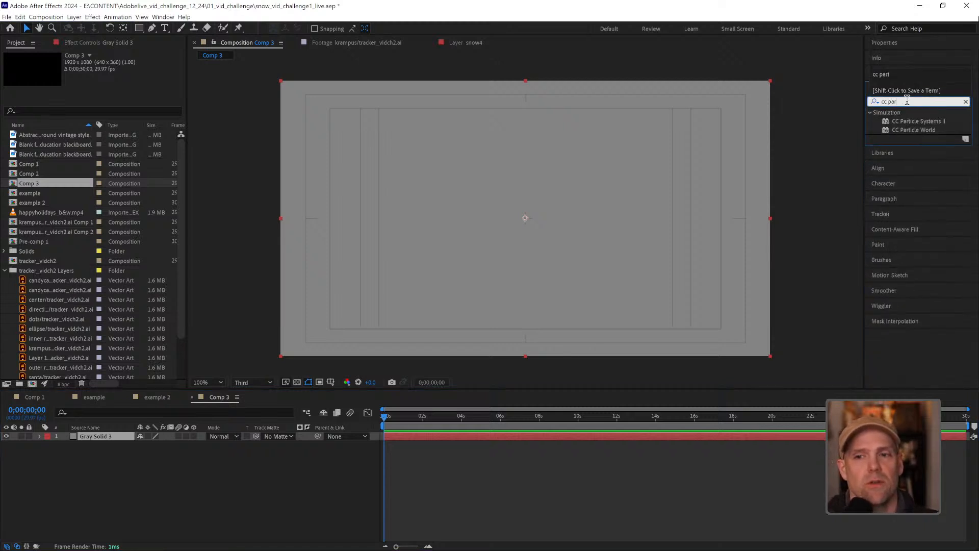
{"action": "double_click", "coordinate": [885, 128]}
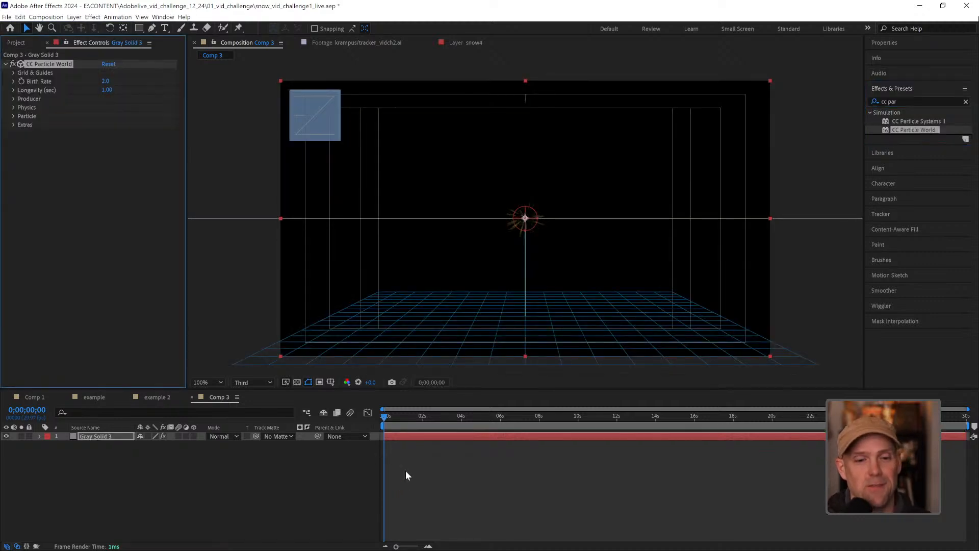
Preview the default particle animation in Comp 3 twice and park the playhead at 0;00;03;14
{"action": "left_click", "coordinate": [390, 414]}
{"action": "left_click_drag", "start_coordinate": [389, 416], "coordinate": [372, 418]}
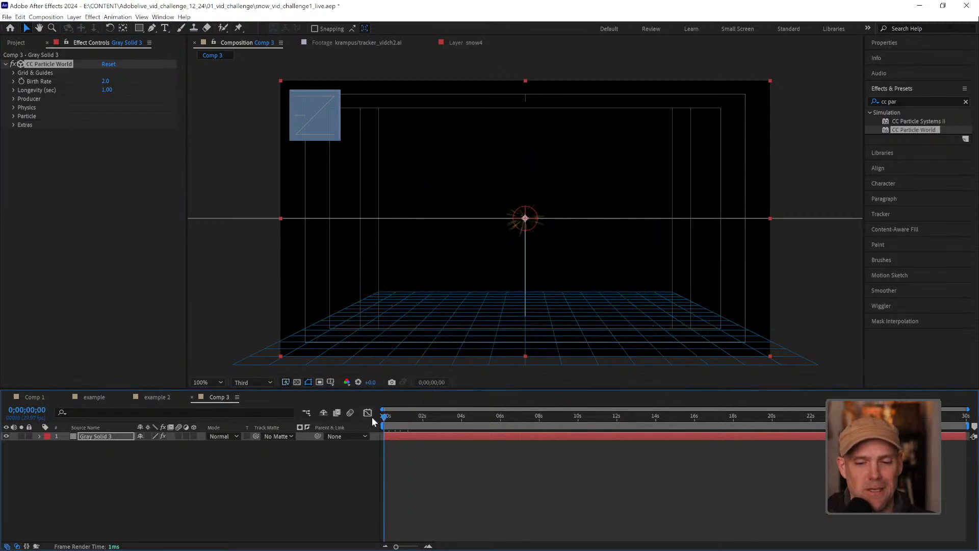
{"action": "key", "text": "space"}
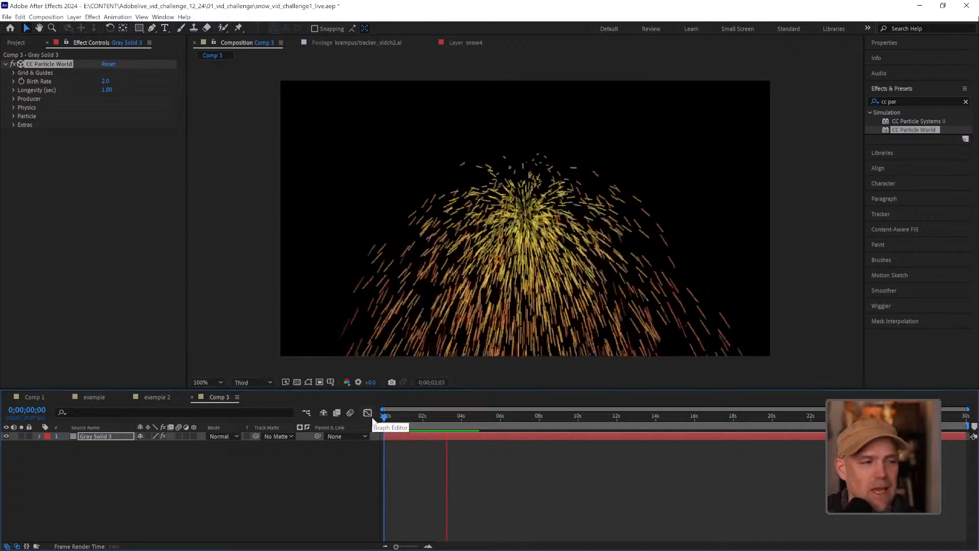
{"action": "key", "text": "space"}
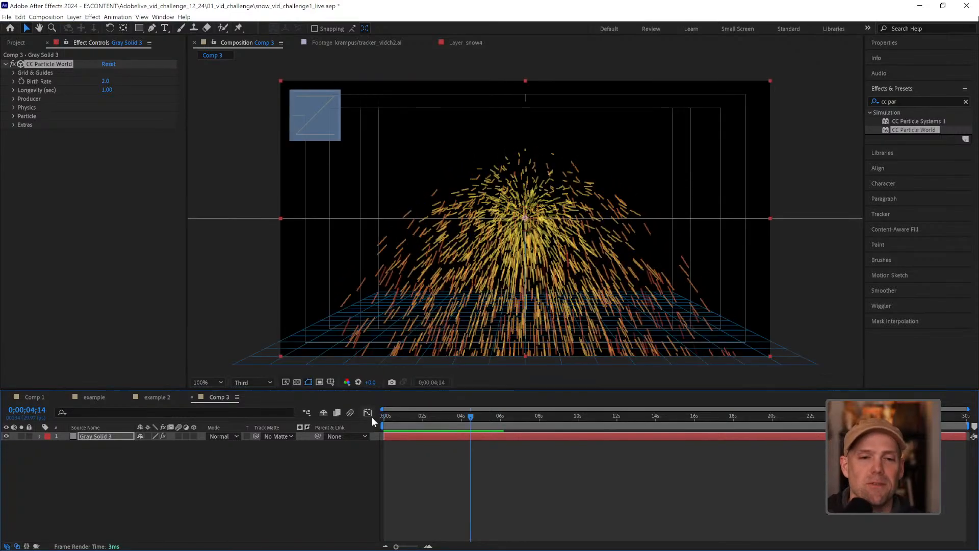
{"action": "key", "text": "space"}
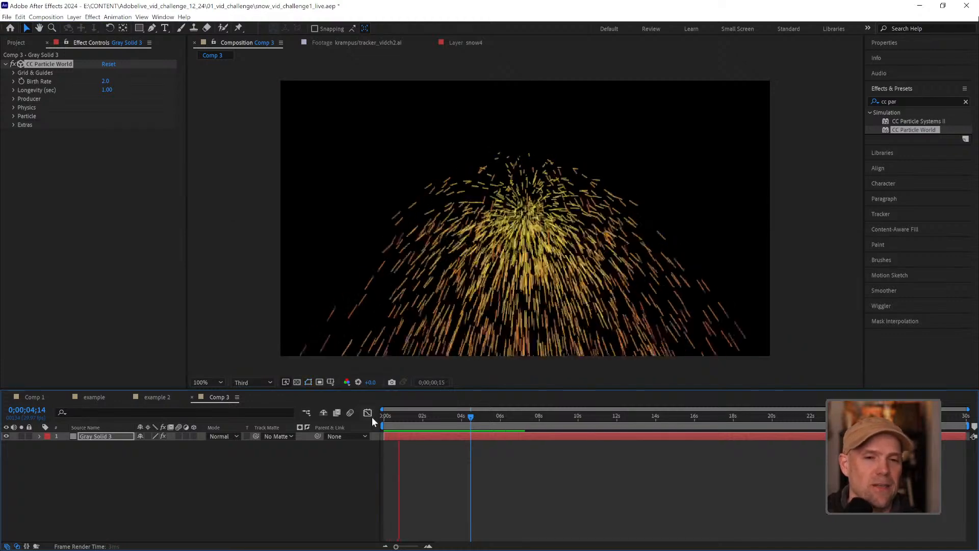
{"action": "key", "text": "space"}
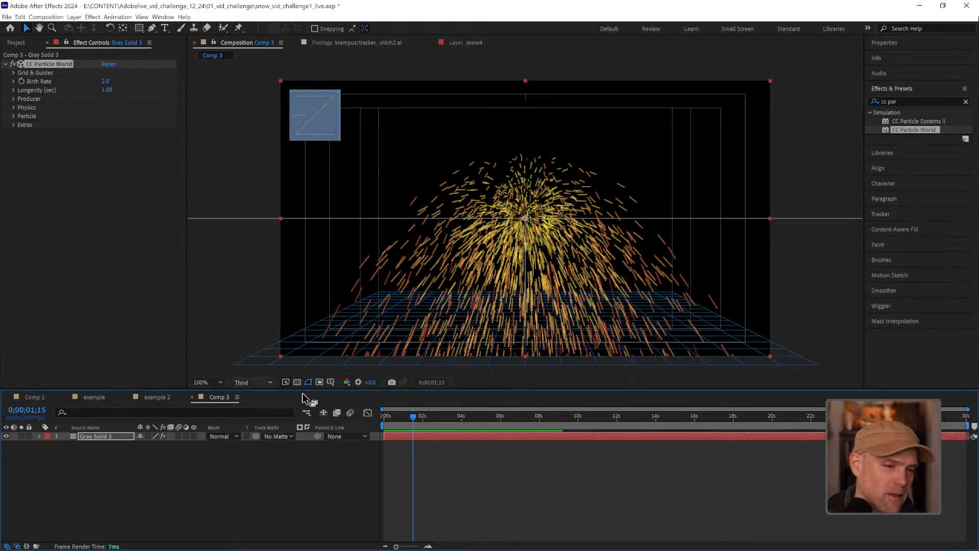
{"action": "left_click_drag", "start_coordinate": [413, 415], "coordinate": [452, 415]}
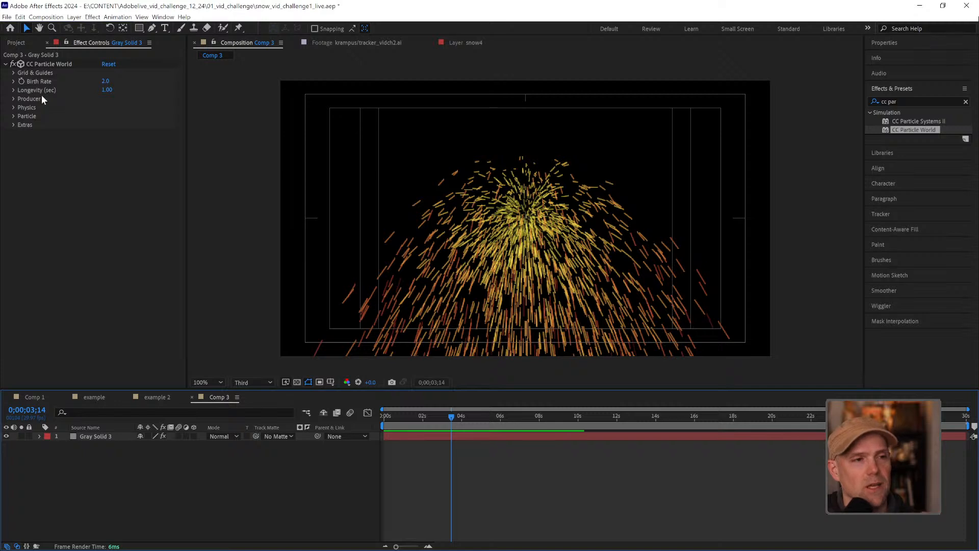
Reveal CC Particle World's particle and texture settings and set the Particle Type to Textured Disc
{"action": "left_click", "coordinate": [13, 116]}
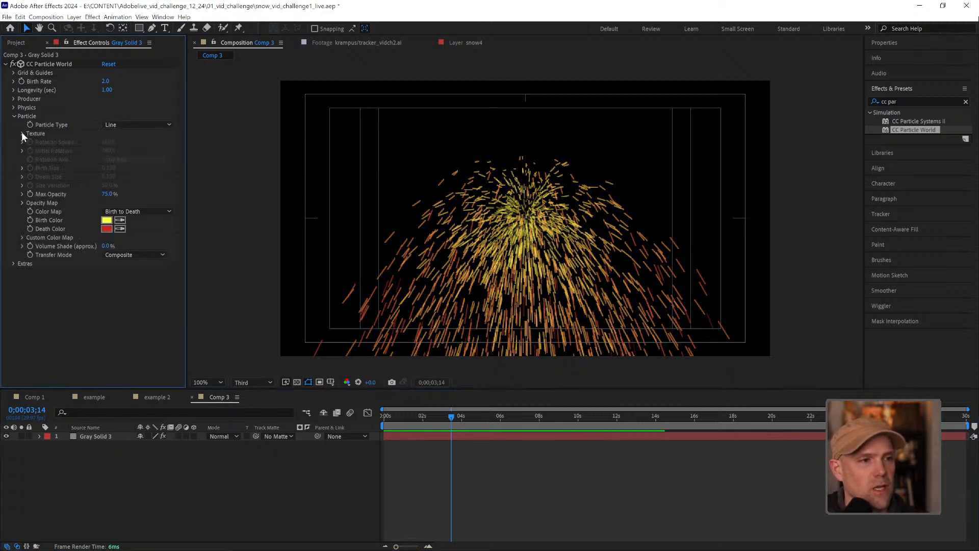
{"action": "left_click", "coordinate": [22, 133]}
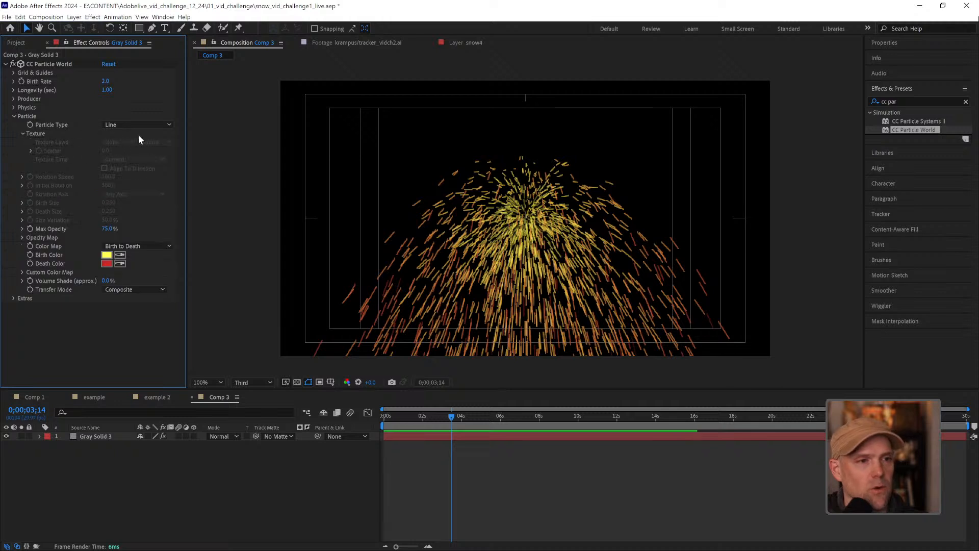
{"action": "left_click", "coordinate": [166, 124]}
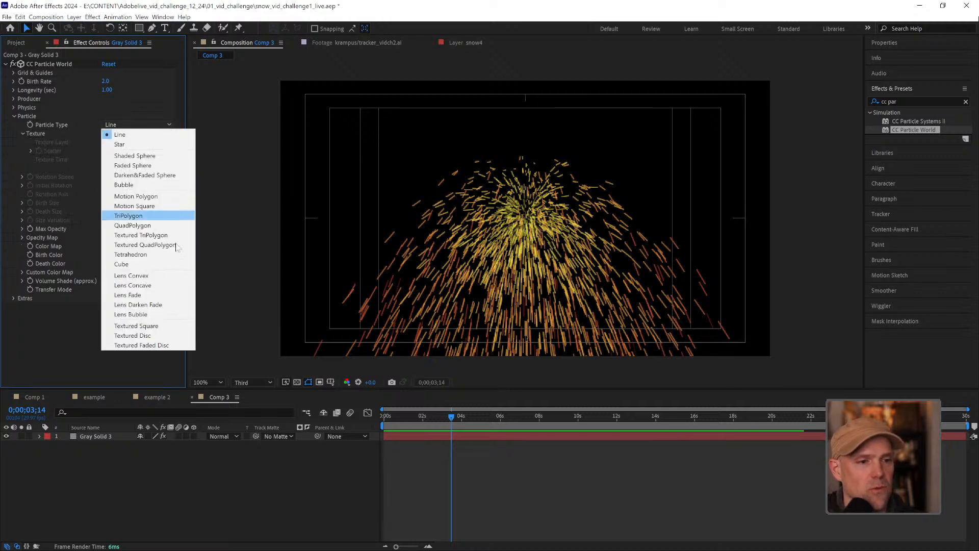
{"action": "left_click", "coordinate": [151, 336]}
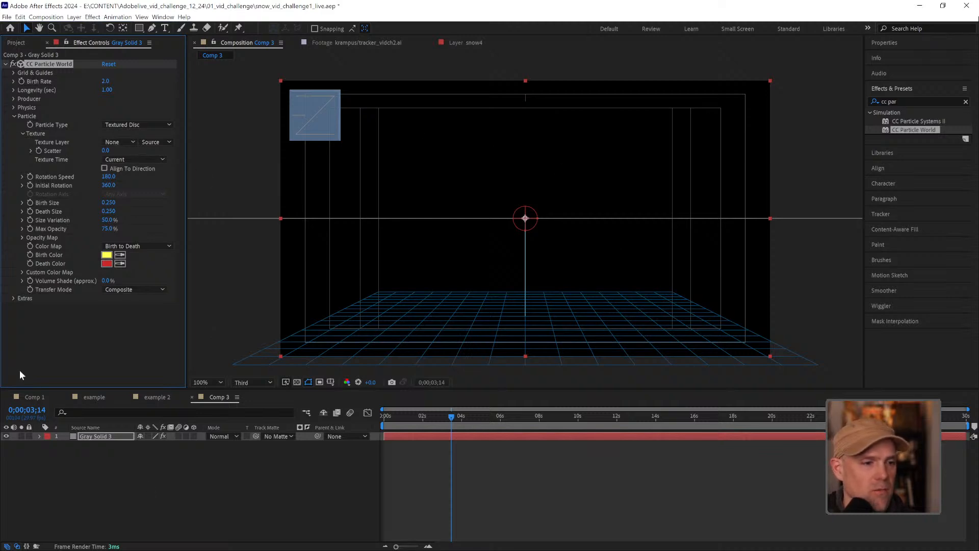
Copy the flake3 layer from Comp 1 into Comp 3 and centre it in the composition
{"action": "left_click", "coordinate": [36, 395]}
{"action": "left_click", "coordinate": [90, 442]}
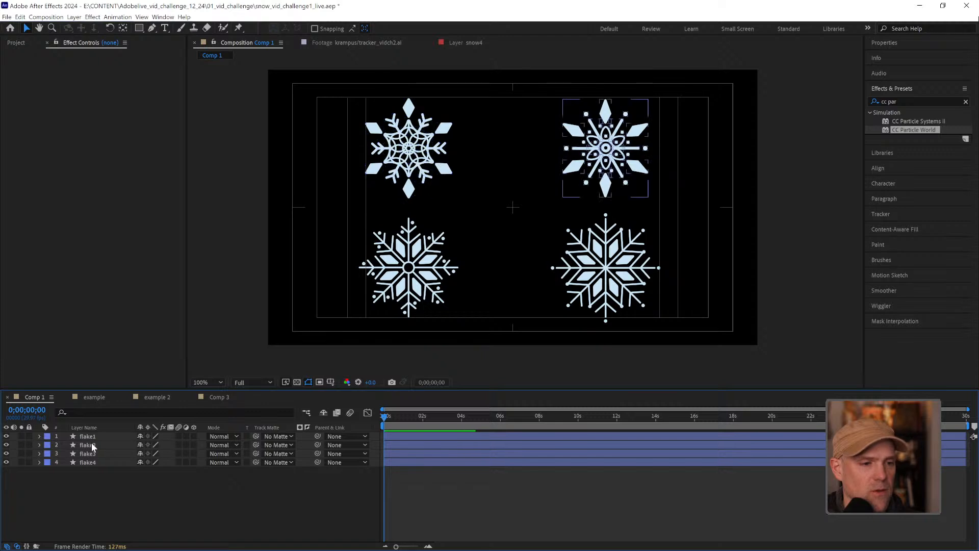
{"action": "left_click", "coordinate": [95, 454]}
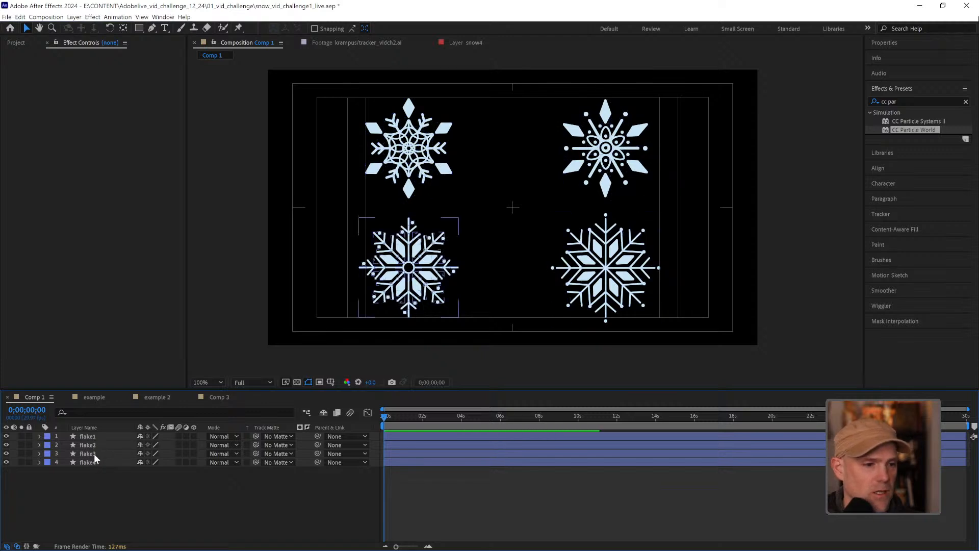
{"action": "left_click", "coordinate": [94, 453]}
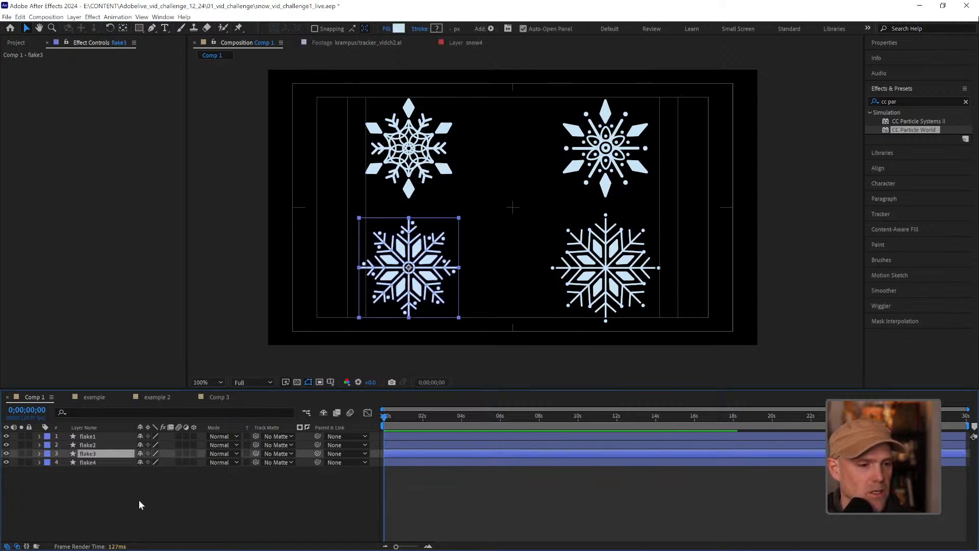
{"action": "left_click", "coordinate": [219, 397]}
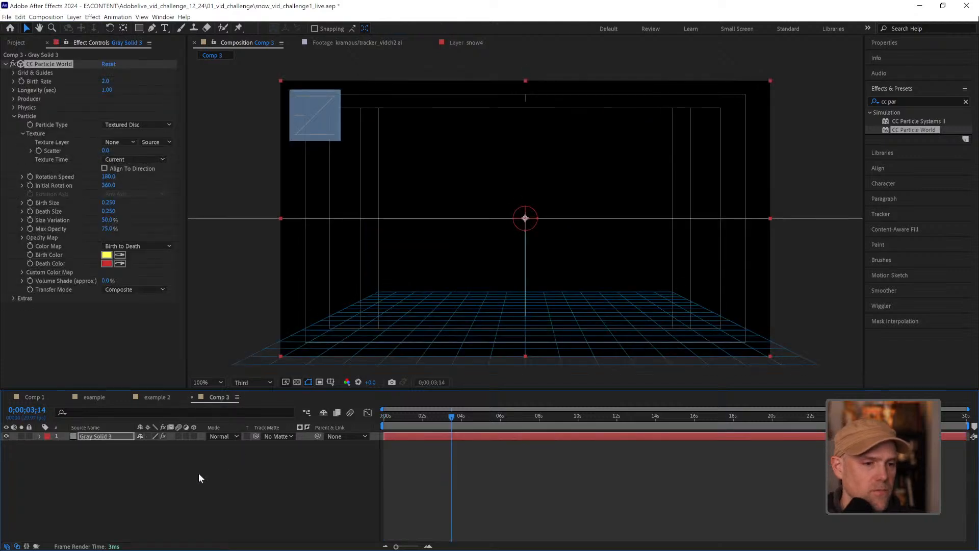
{"action": "key", "text": "ctrl+v"}
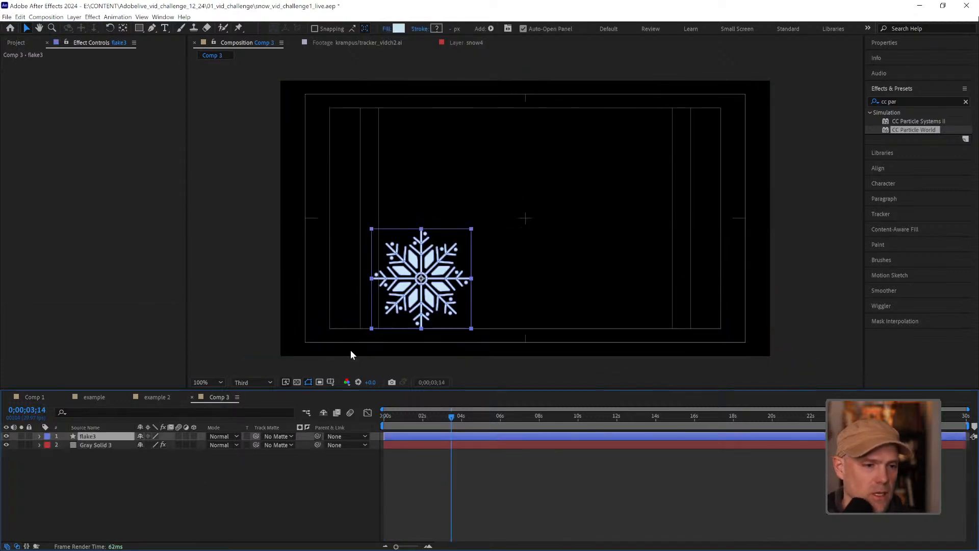
{"action": "key", "text": "ctrl+Home"}
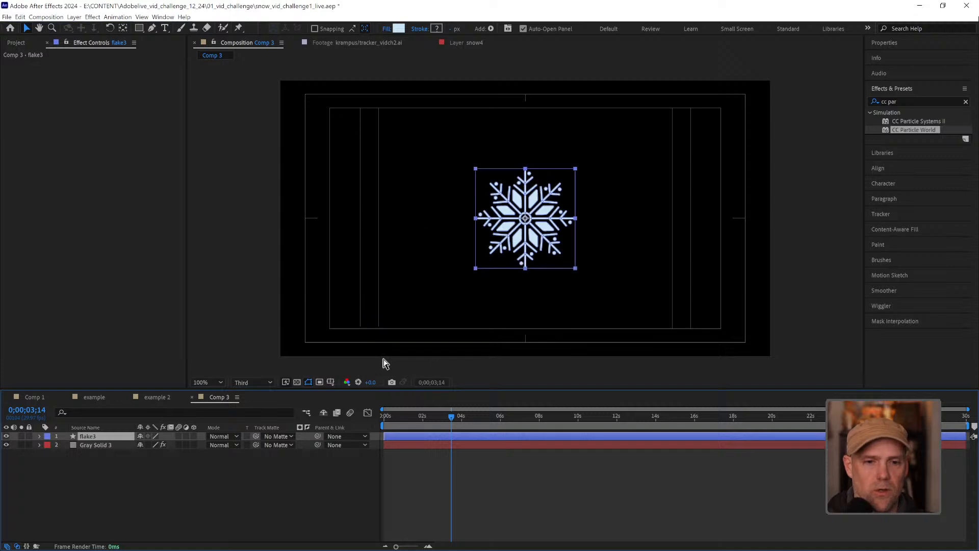
Set flake3 as the Texture Layer of CC Particle World on the gray solid
{"action": "left_click", "coordinate": [139, 519]}
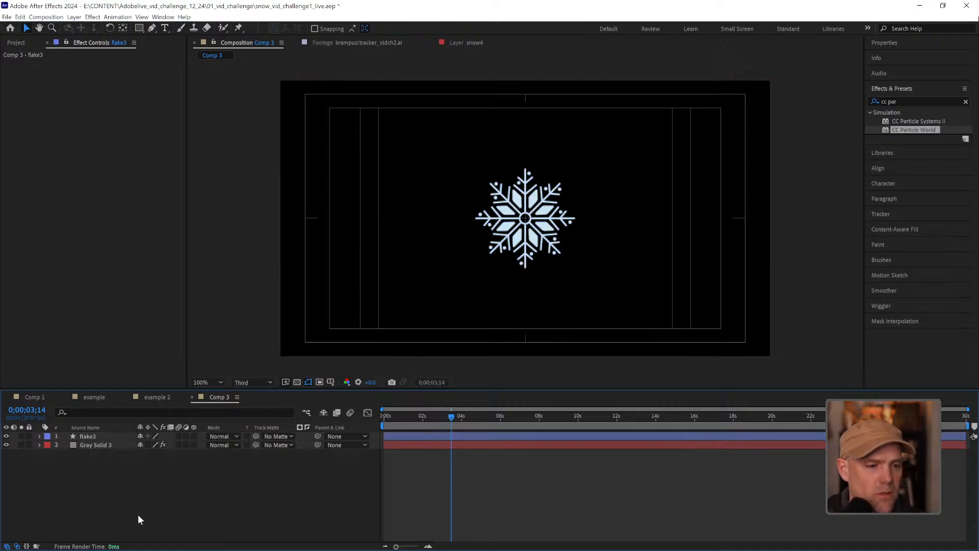
{"action": "left_click", "coordinate": [85, 437]}
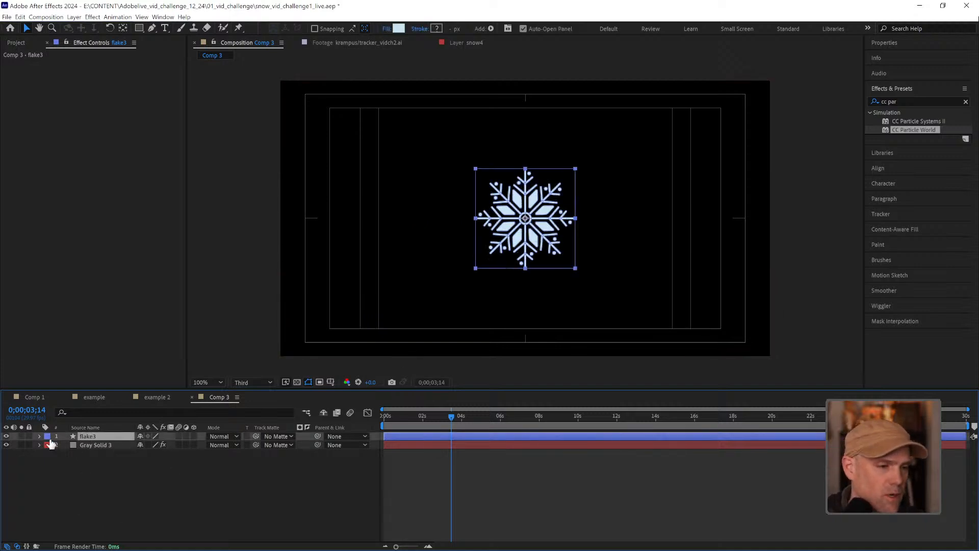
{"action": "left_click", "coordinate": [85, 444]}
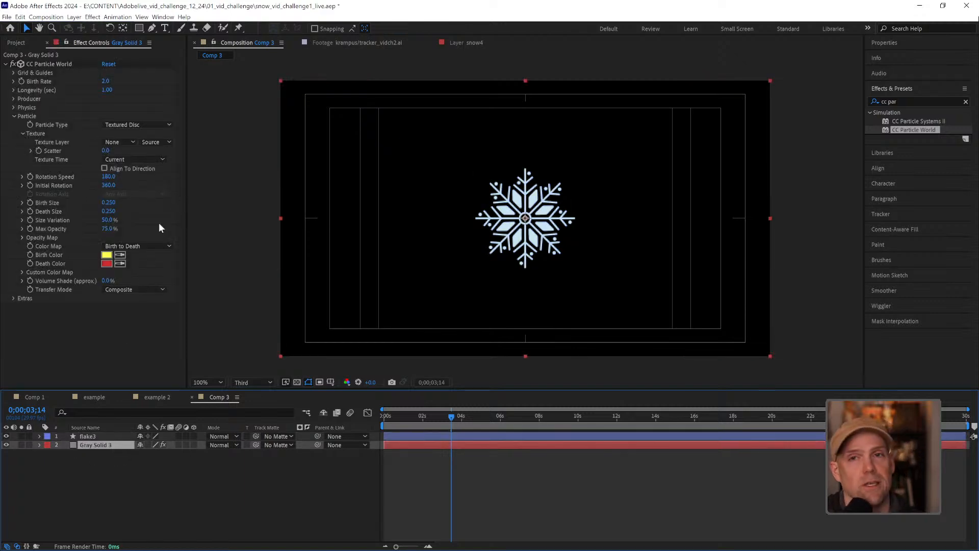
{"action": "left_click", "coordinate": [128, 142]}
{"action": "left_click", "coordinate": [127, 159]}
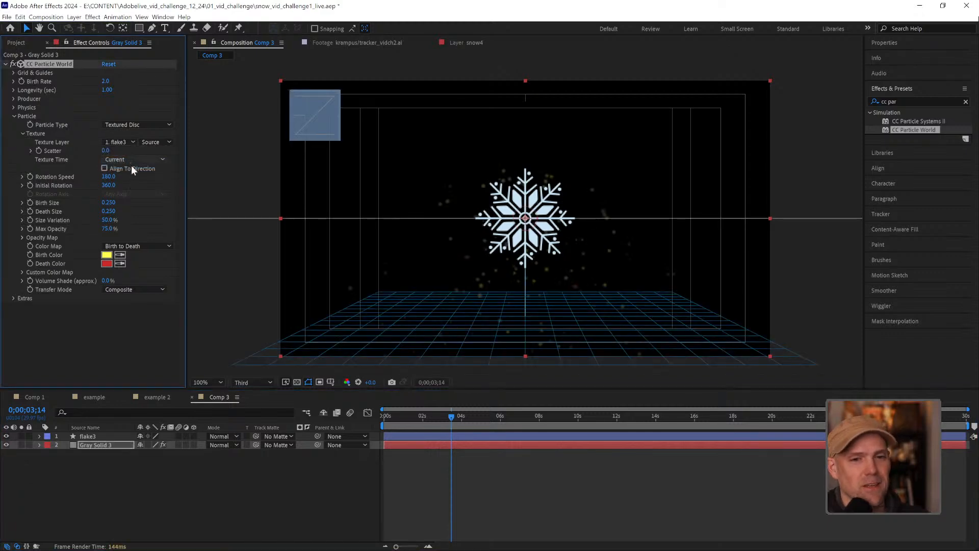
Hide the flake3 layer in Comp 3 so only the CC Particle World particles display
{"action": "scroll", "coordinate": [549, 268], "scroll_direction": "up", "scroll_amount": 5}
{"action": "scroll", "coordinate": [548, 268], "scroll_direction": "down", "scroll_amount": 3}
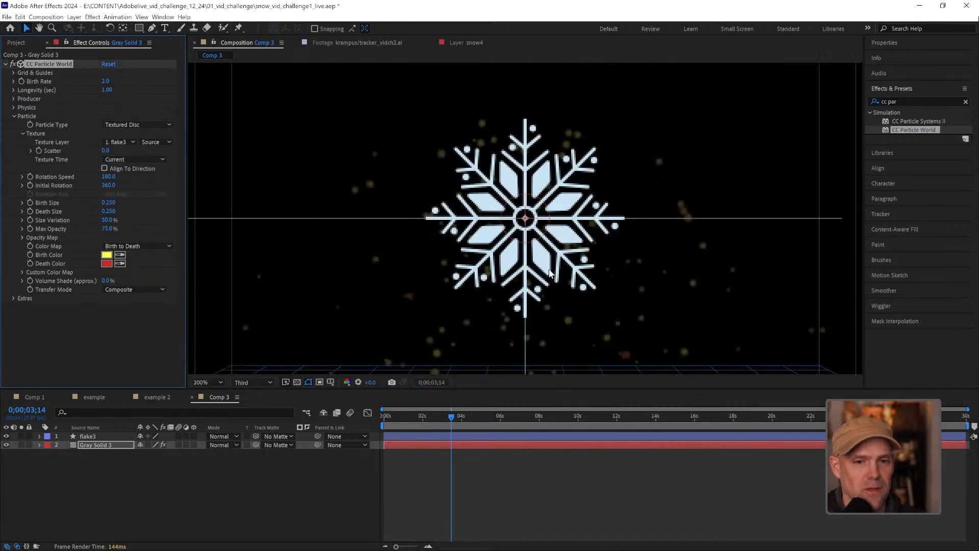
{"action": "left_click", "coordinate": [6, 436]}
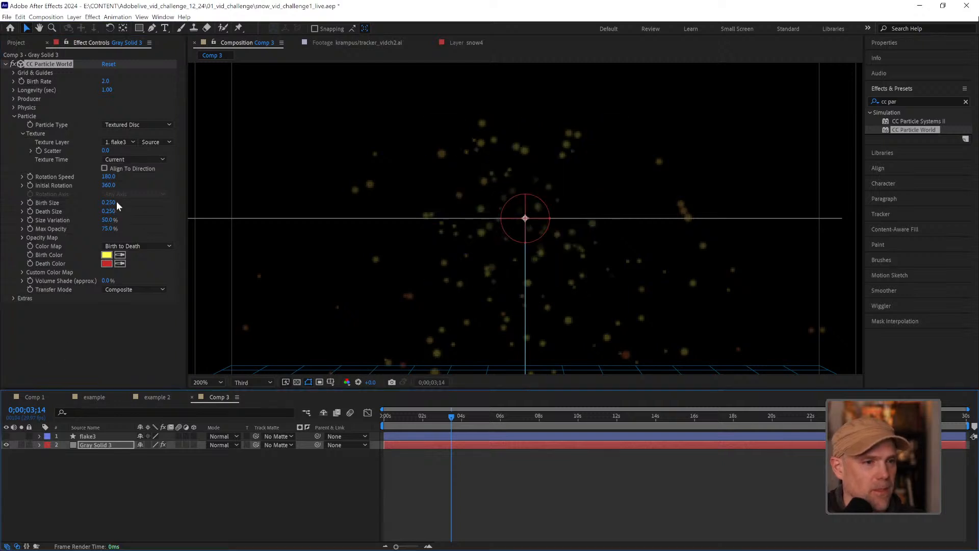
Raise the particles' Birth Size to about 1.52 and set the composition preview resolution to Half
{"action": "left_click_drag", "start_coordinate": [108, 202], "coordinate": [170, 194]}
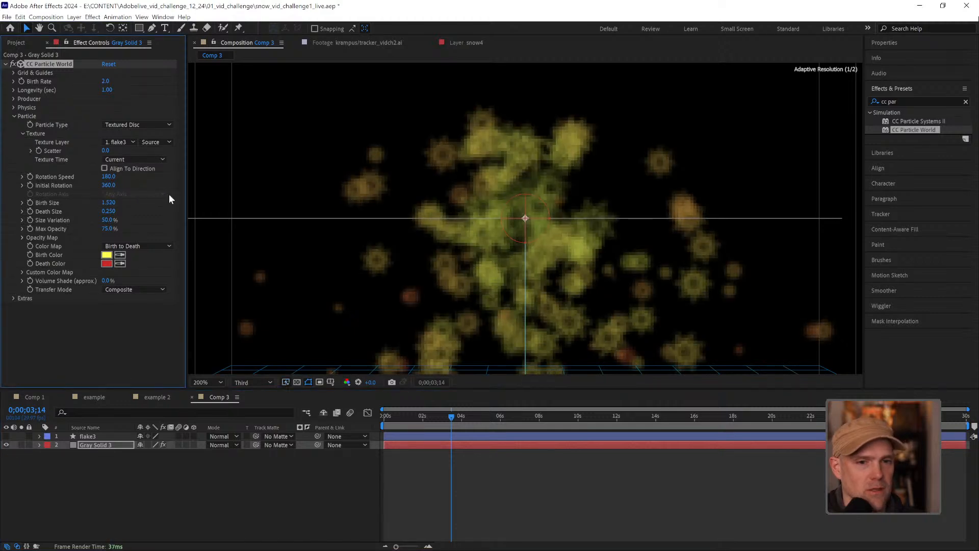
{"action": "left_click", "coordinate": [255, 382]}
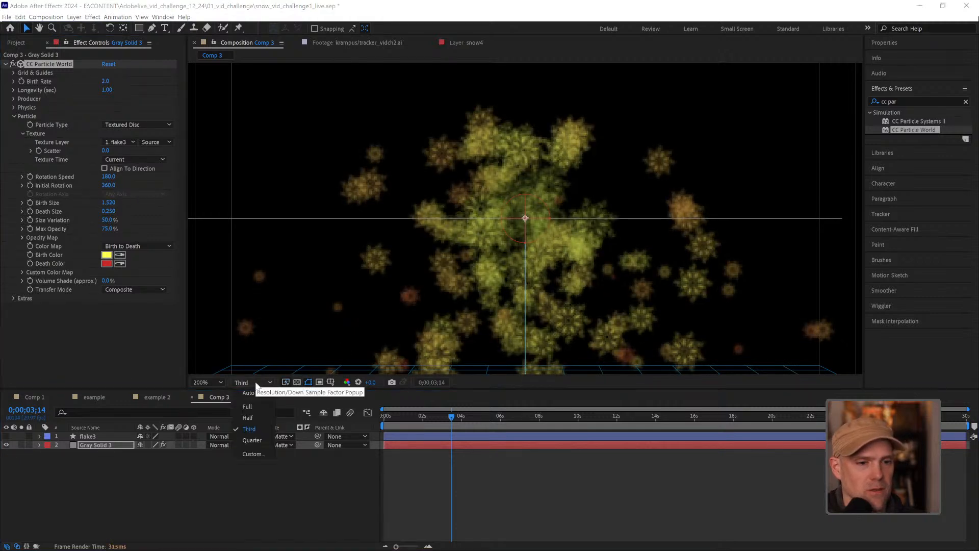
{"action": "left_click", "coordinate": [255, 418]}
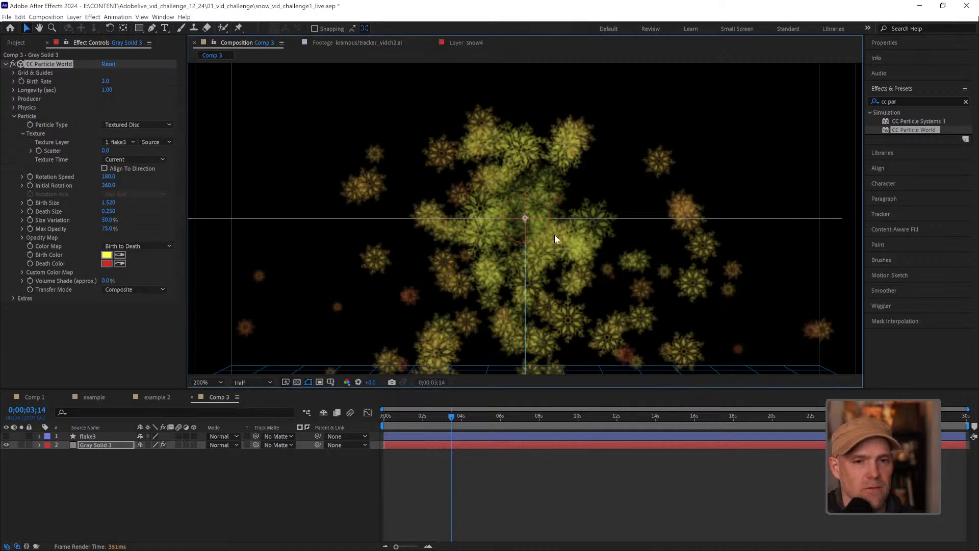
Set both the Birth Size and the Death Size of the snowflake particles to 4
{"action": "left_click", "coordinate": [108, 203]}
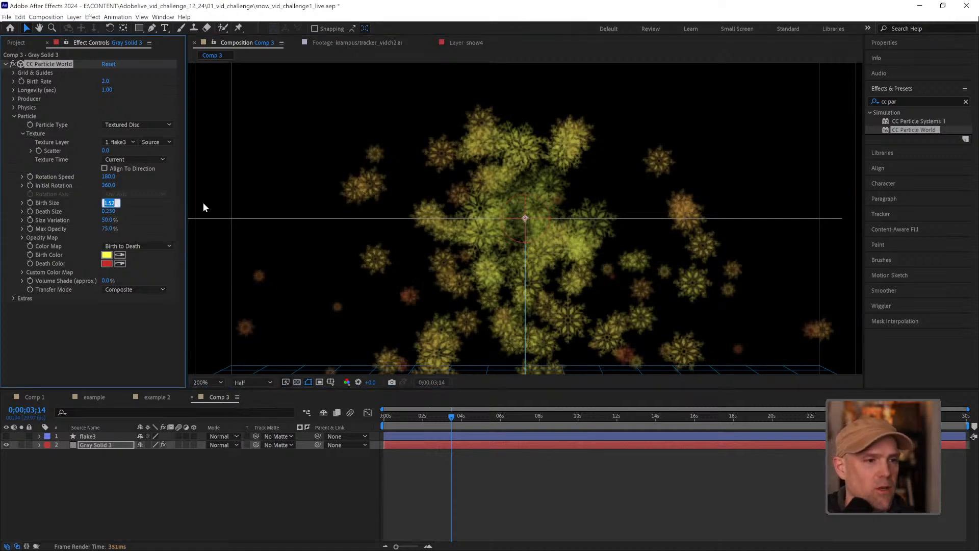
{"action": "type", "text": "4"}
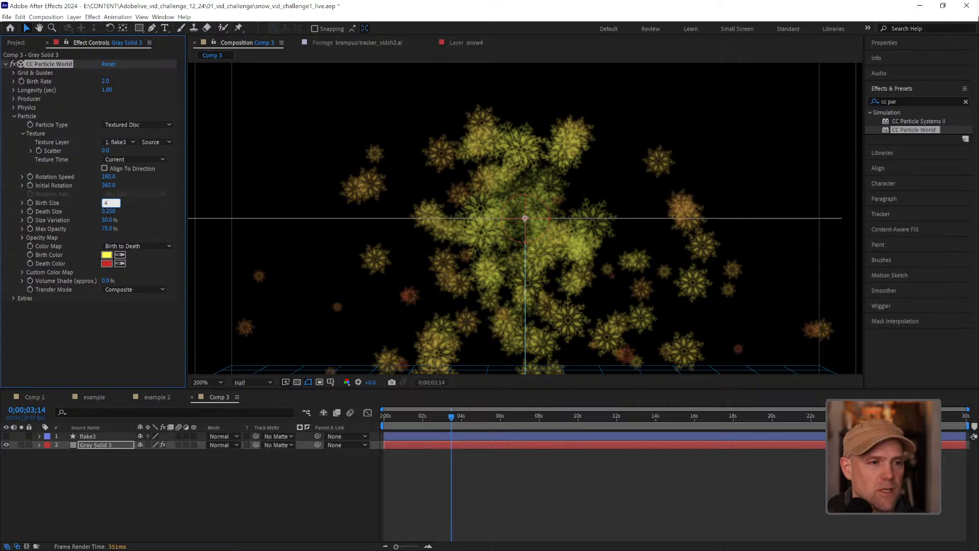
{"action": "key", "text": "Return"}
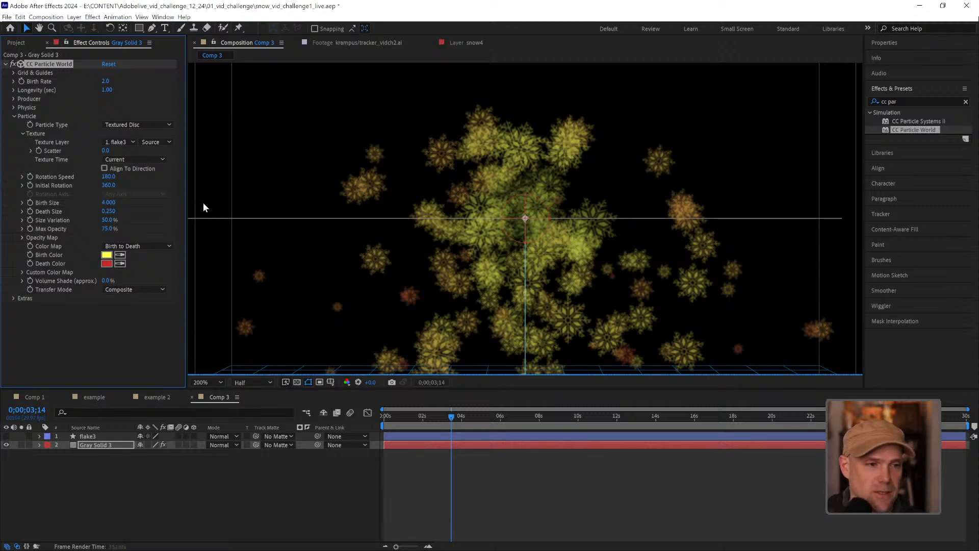
{"action": "left_click", "coordinate": [110, 211]}
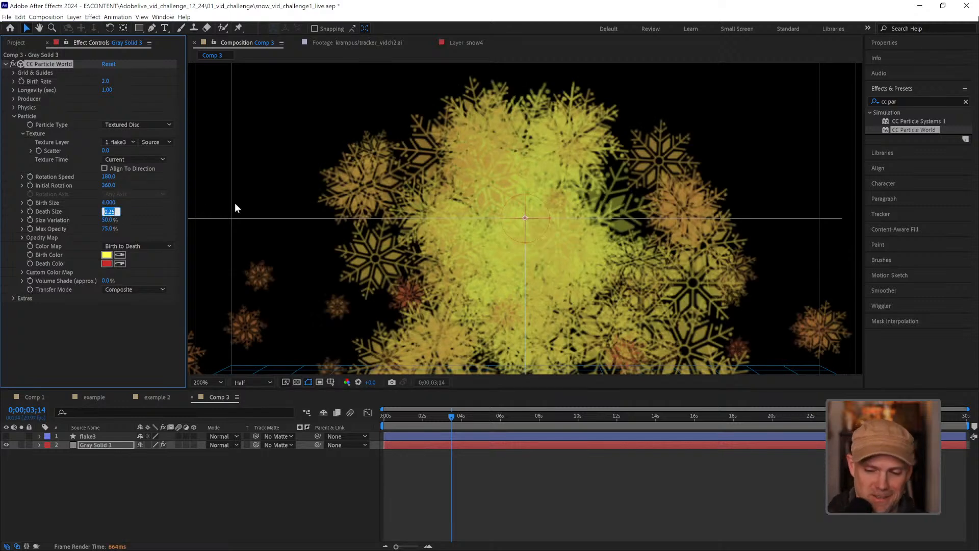
{"action": "type", "text": "4"}
{"action": "key", "text": "Return"}
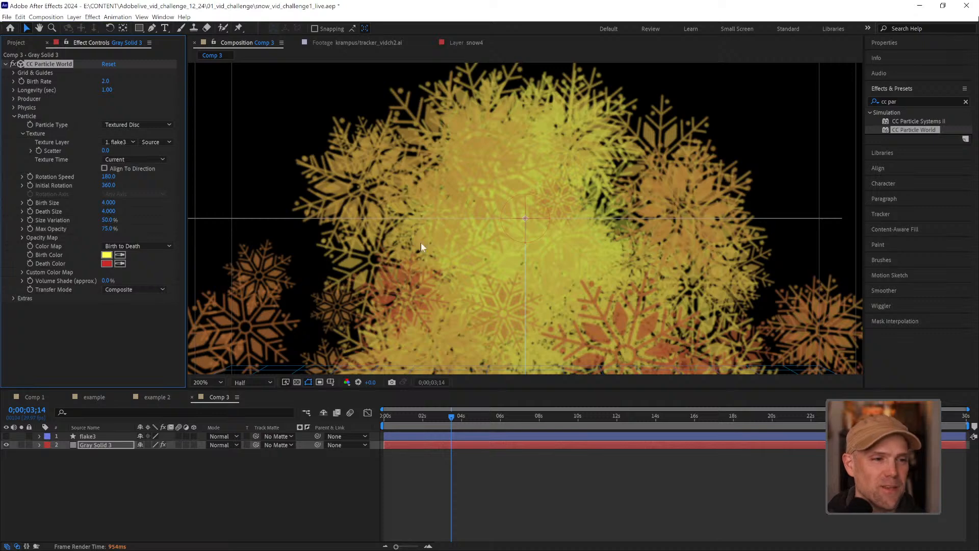
Fit the whole Comp 3 frame in view and preview the enlarged snowflake particle animation
{"action": "left_click", "coordinate": [521, 232], "text": "alt"}
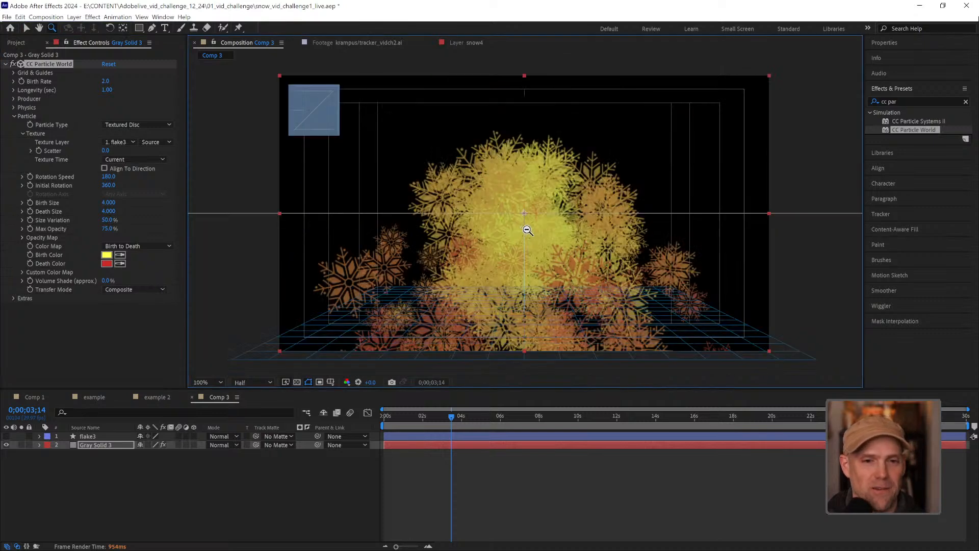
{"action": "scroll", "coordinate": [525, 231], "scroll_direction": "down", "scroll_amount": 2}
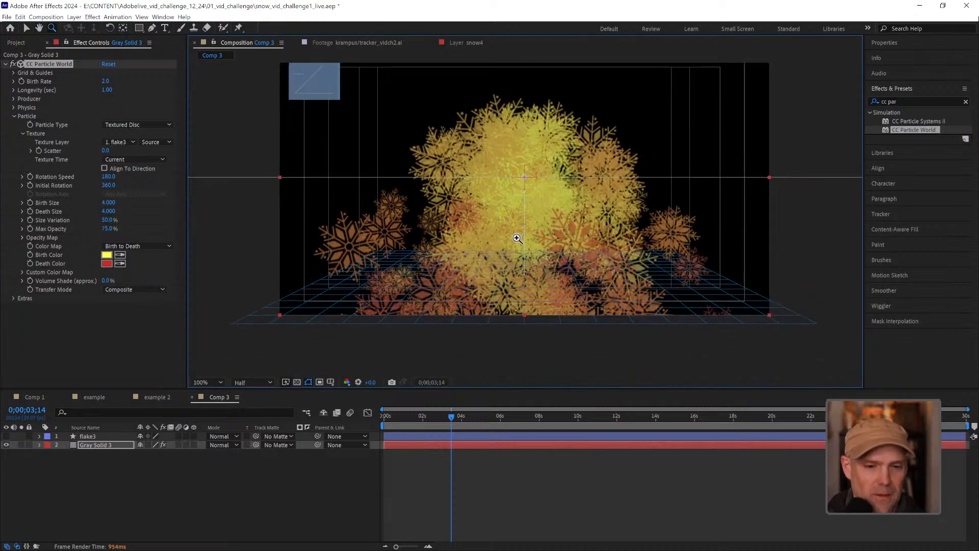
{"action": "key", "text": "v"}
{"action": "key", "text": "space"}
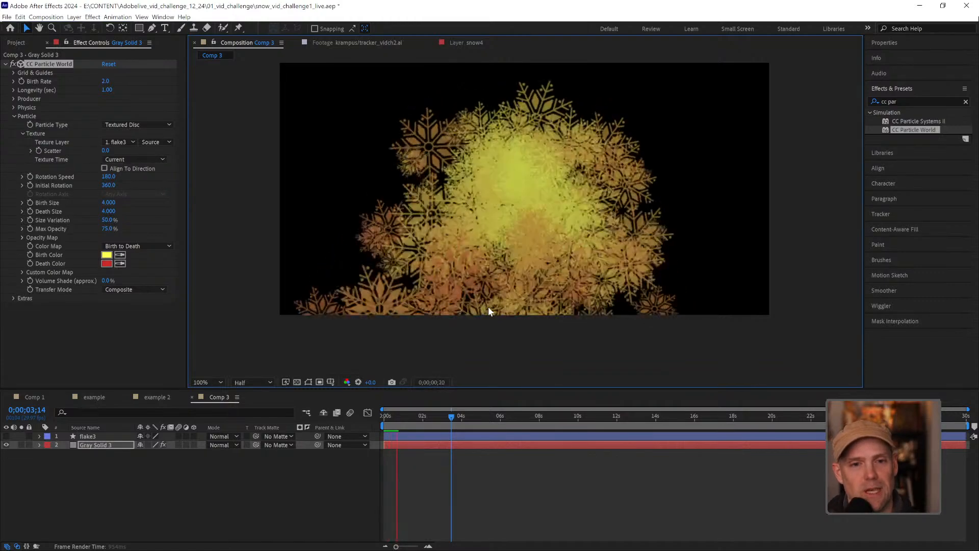
{"action": "key", "text": "space"}
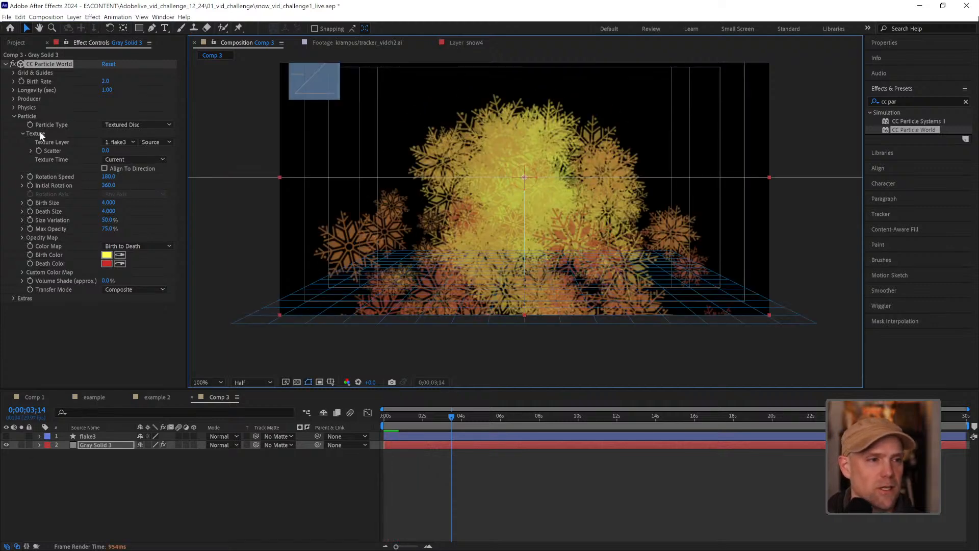
Reveal CC Particle World's Physics settings and set the particles' Birth Color to white, FFFFFF
{"action": "left_click", "coordinate": [12, 107]}
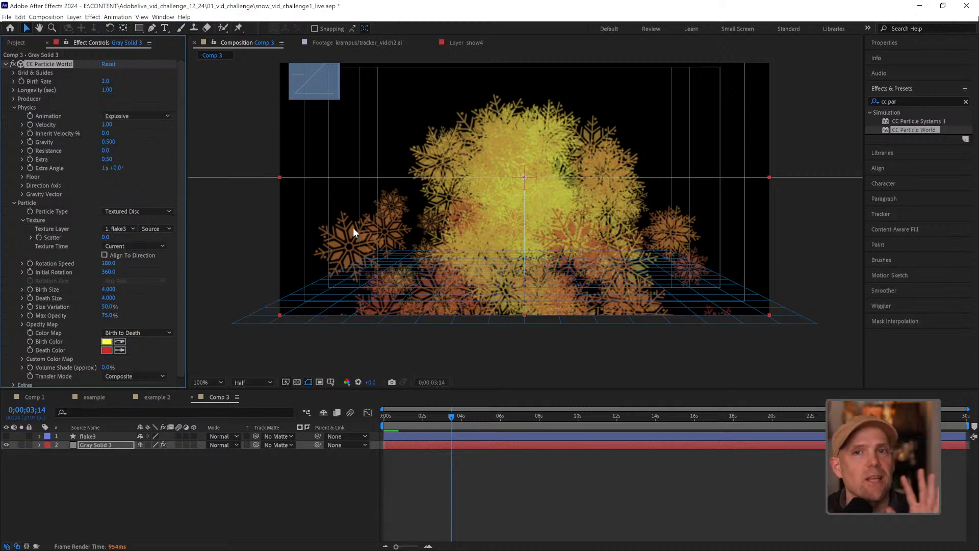
{"action": "scroll", "coordinate": [173, 332], "scroll_direction": "down", "scroll_amount": 1}
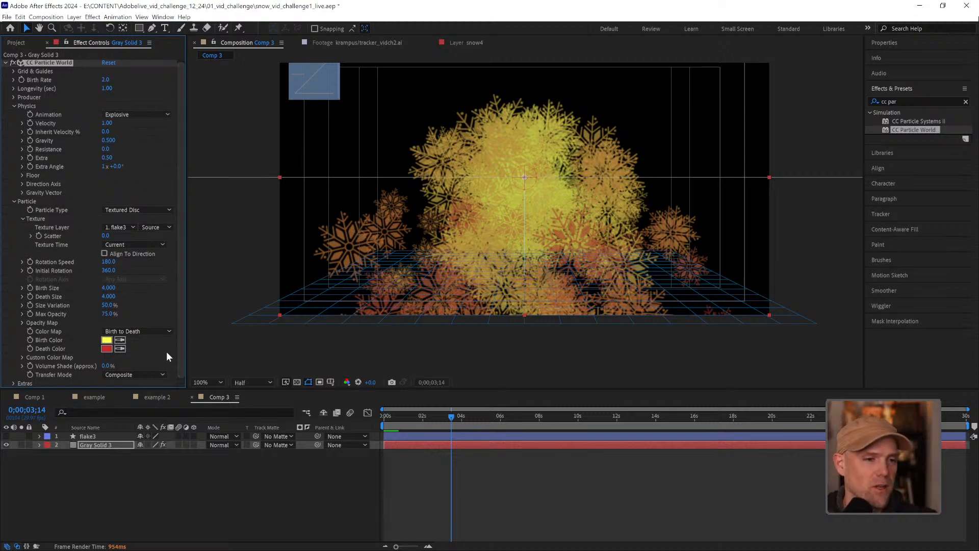
{"action": "left_click", "coordinate": [108, 343]}
{"action": "left_click_drag", "start_coordinate": [690, 232], "coordinate": [633, 194]}
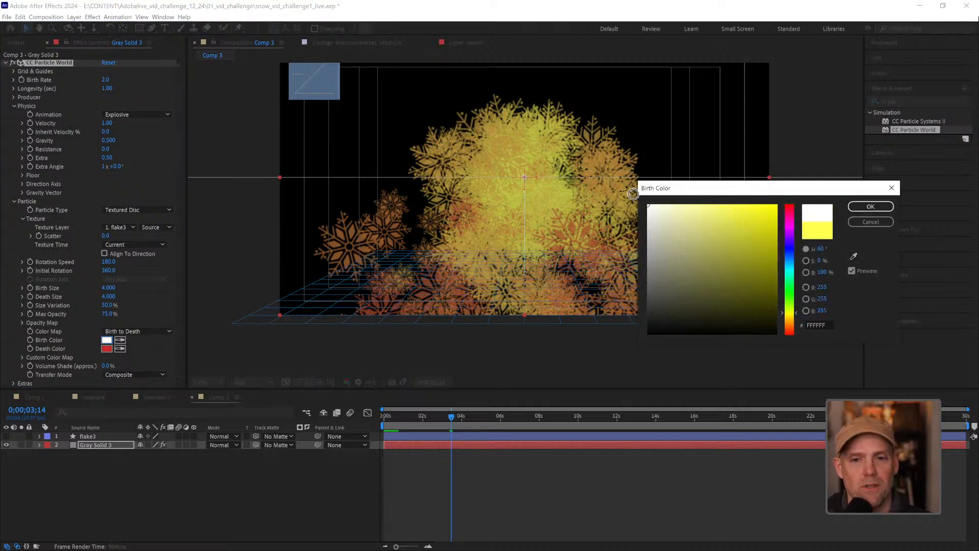
{"action": "left_click", "coordinate": [871, 206]}
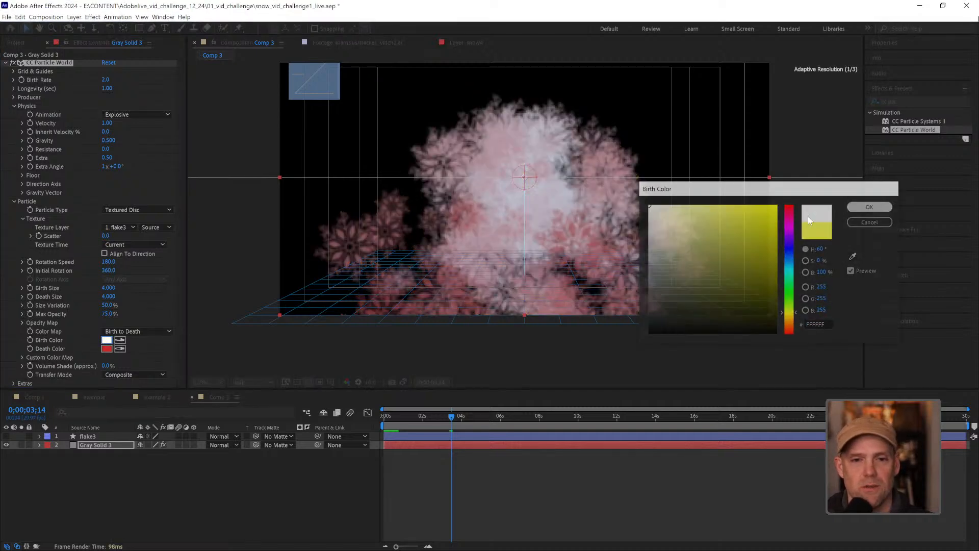
Set the particles' Death Color to a muted light blue, 87A5CD
{"action": "left_click", "coordinate": [107, 350]}
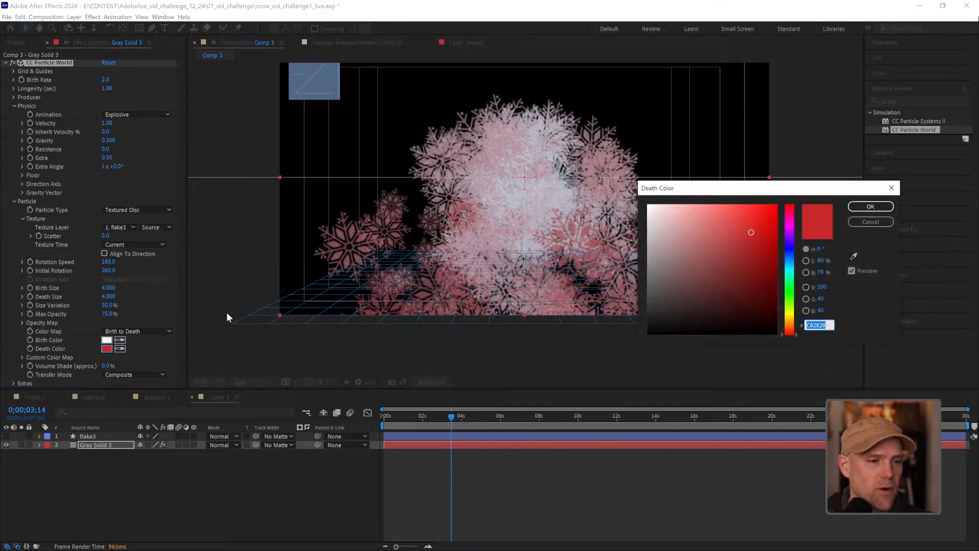
{"action": "left_click", "coordinate": [788, 256]}
{"action": "left_click_drag", "start_coordinate": [744, 227], "coordinate": [692, 229]}
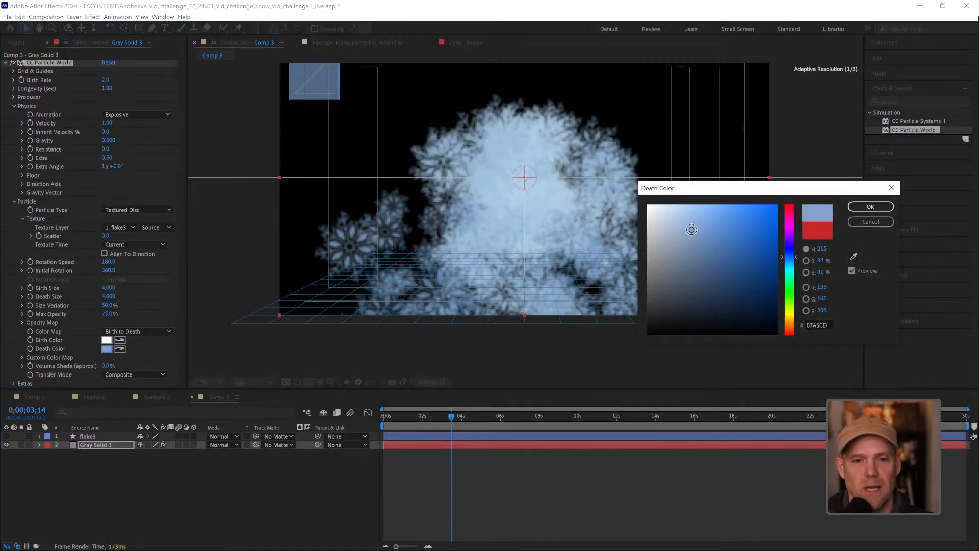
{"action": "left_click", "coordinate": [870, 206]}
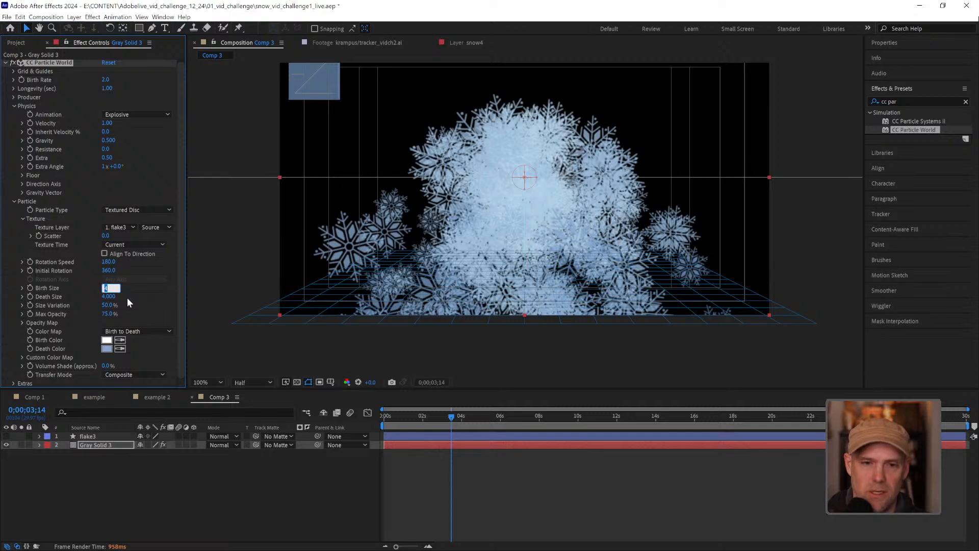
Reduce both the Birth Size and the Death Size of the snowflake particles to 3
{"action": "left_click", "coordinate": [111, 296]}
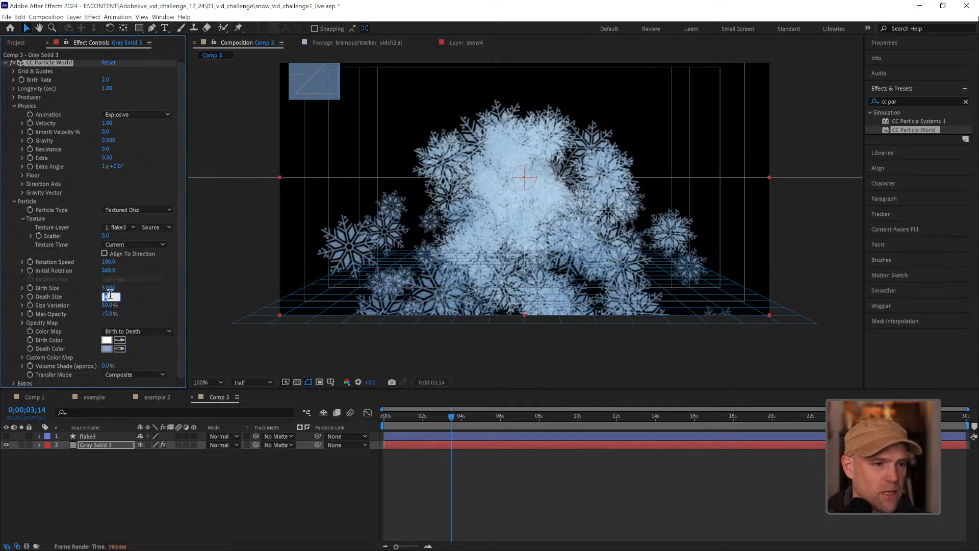
{"action": "type", "text": "3"}
{"action": "key", "text": "Return"}
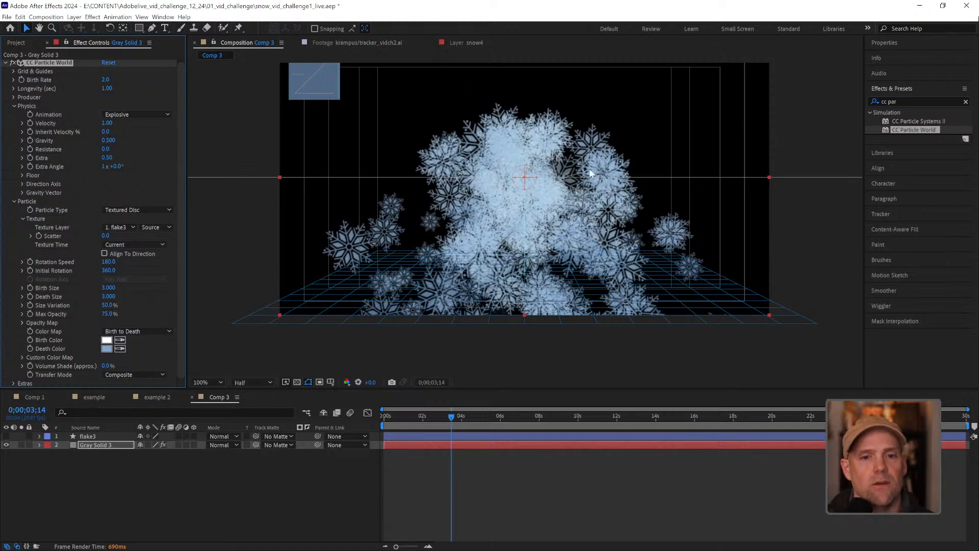
{"action": "left_click_drag", "start_coordinate": [610, 154], "coordinate": [618, 194]}
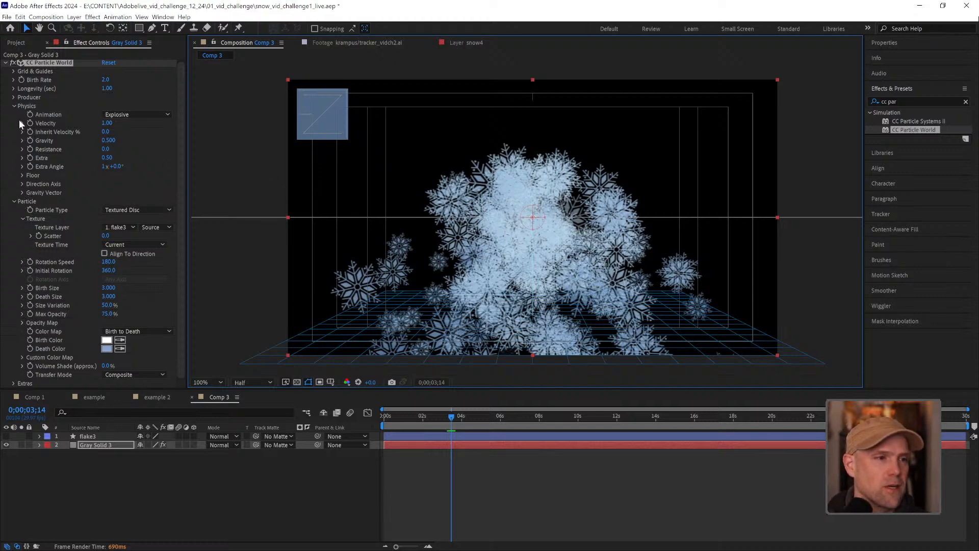
Set the Producer's Radius X to about 0.565 and Position Y to -0.45, then preview the snowfall
{"action": "left_click", "coordinate": [13, 97]}
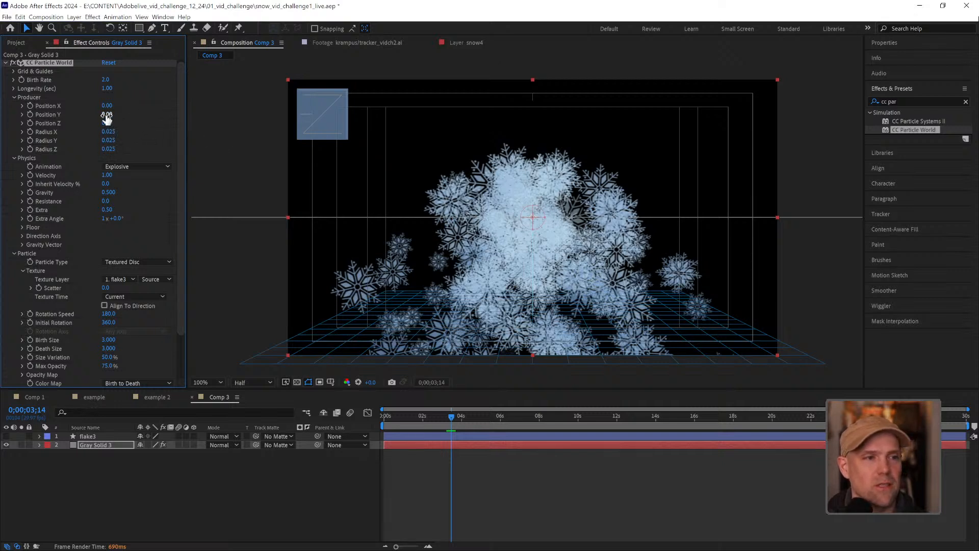
{"action": "left_click_drag", "start_coordinate": [106, 114], "coordinate": [132, 122]}
{"action": "key", "text": "ctrl+z"}
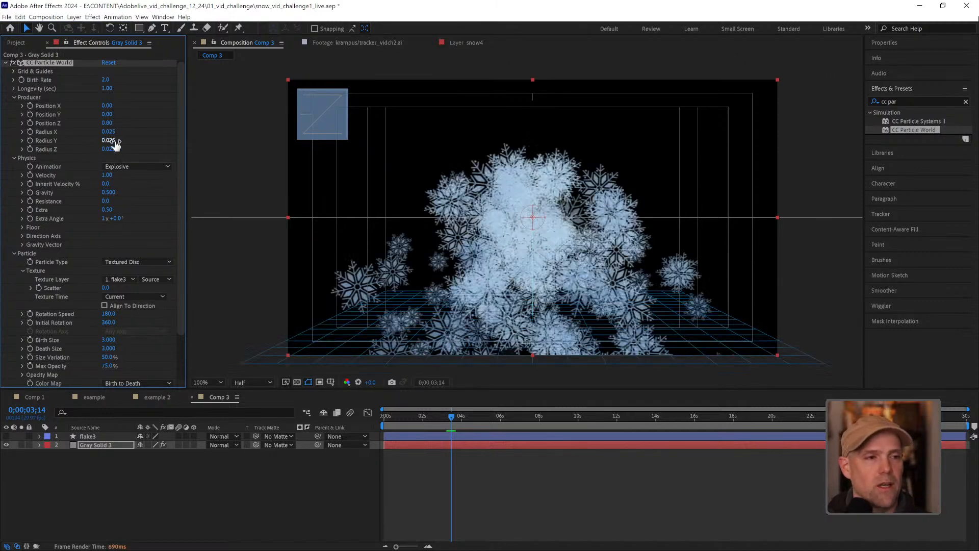
{"action": "left_click_drag", "start_coordinate": [108, 131], "coordinate": [132, 126]}
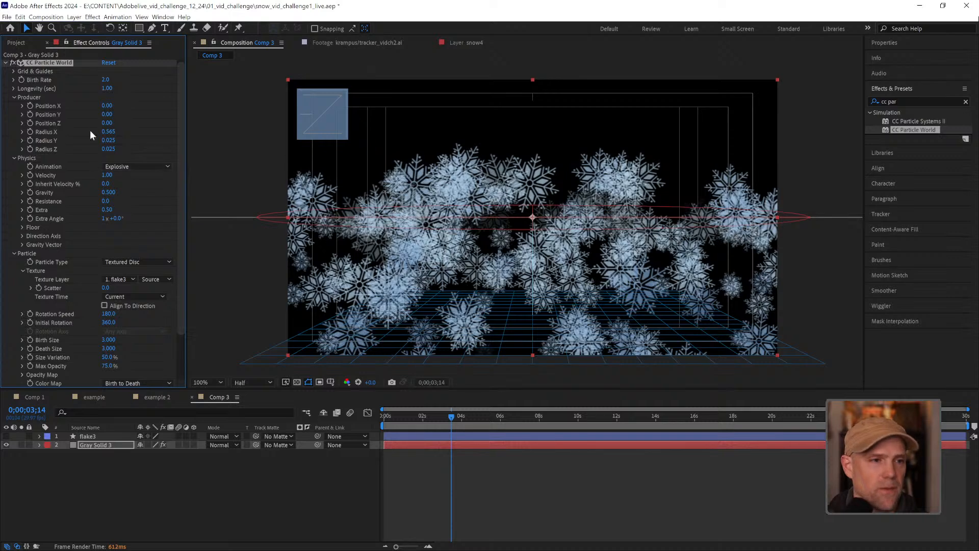
{"action": "left_click_drag", "start_coordinate": [107, 113], "coordinate": [85, 117]}
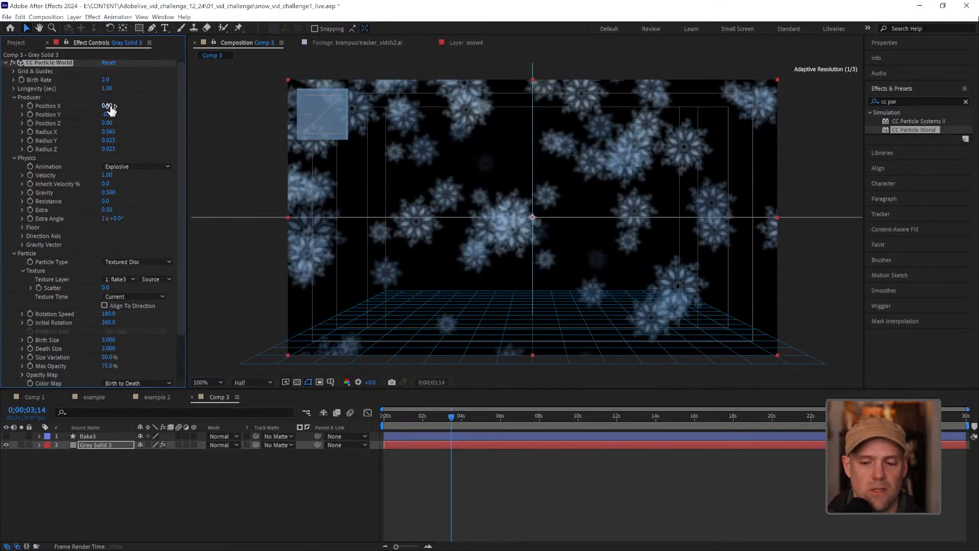
{"action": "key", "text": "space"}
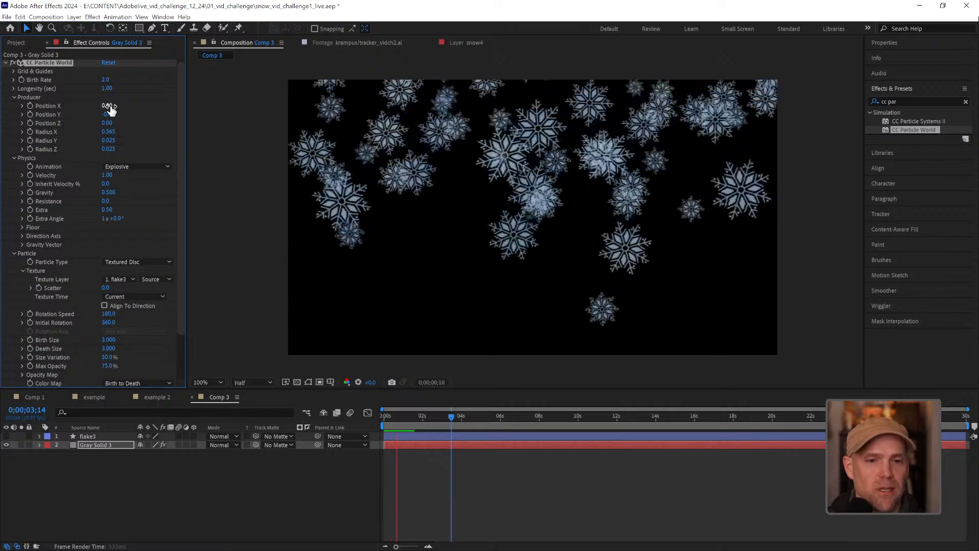
{"action": "key", "text": "space"}
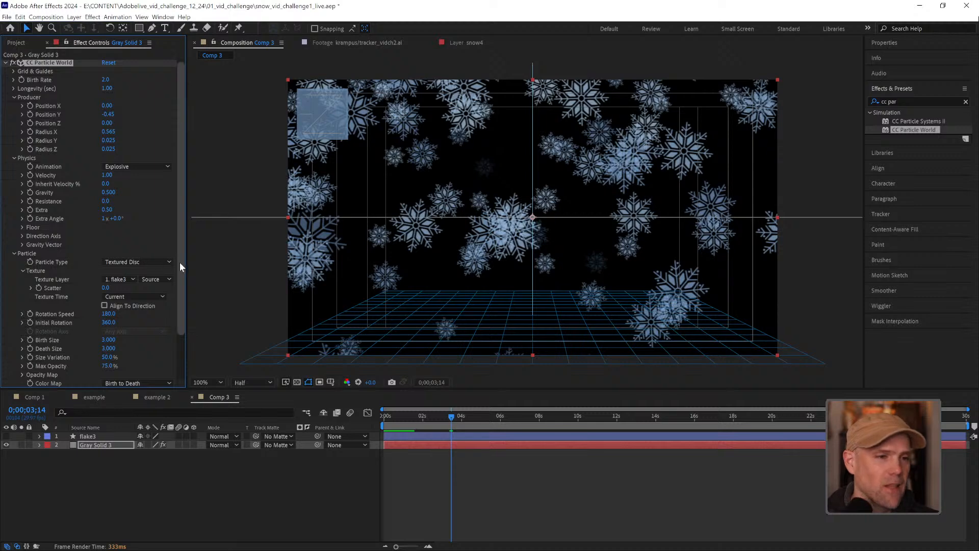
Lower CC Particle World's Birth Rate to 0.1 and preview the sparser snowfall
{"action": "left_click_drag", "start_coordinate": [181, 262], "coordinate": [179, 255]}
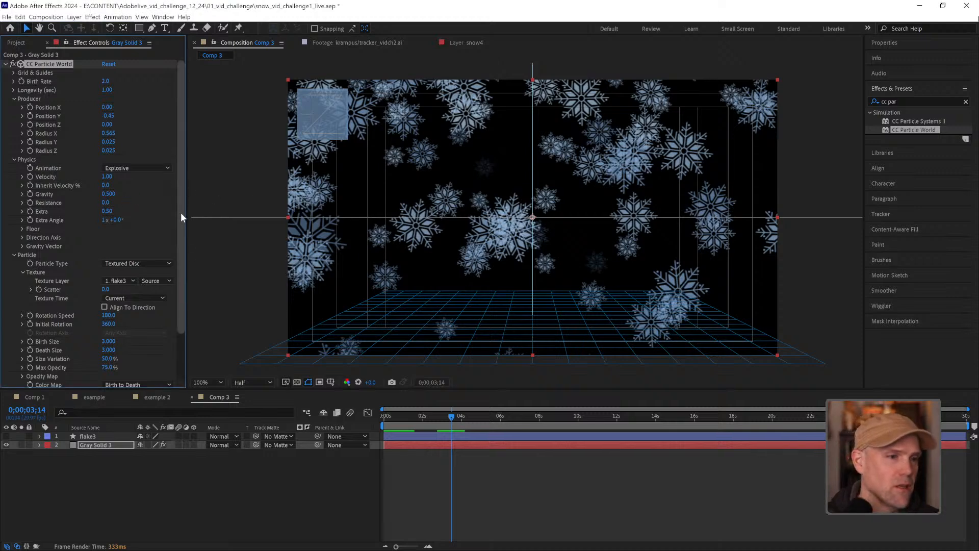
{"action": "left_click", "coordinate": [14, 81]}
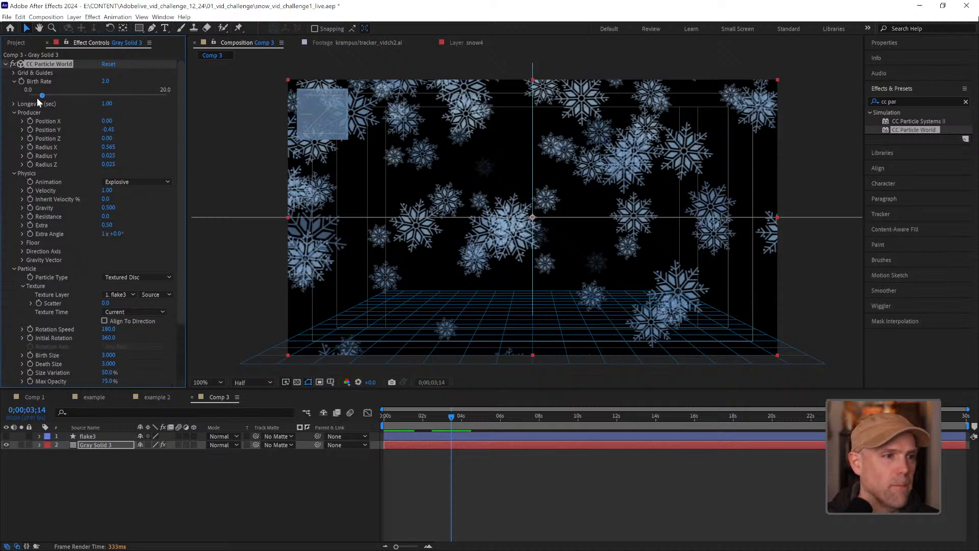
{"action": "left_click", "coordinate": [118, 94]}
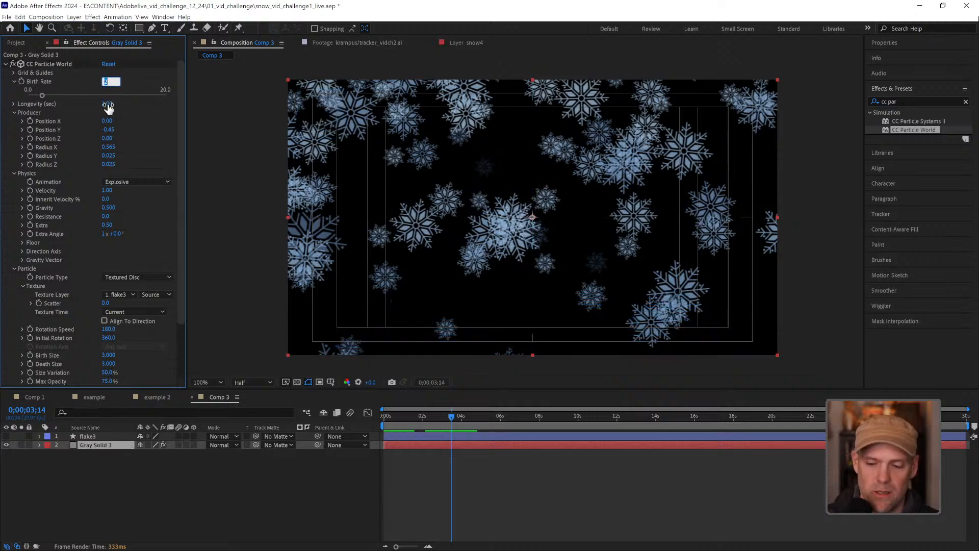
{"action": "type", "text": "0.1"}
{"action": "key", "text": "Return"}
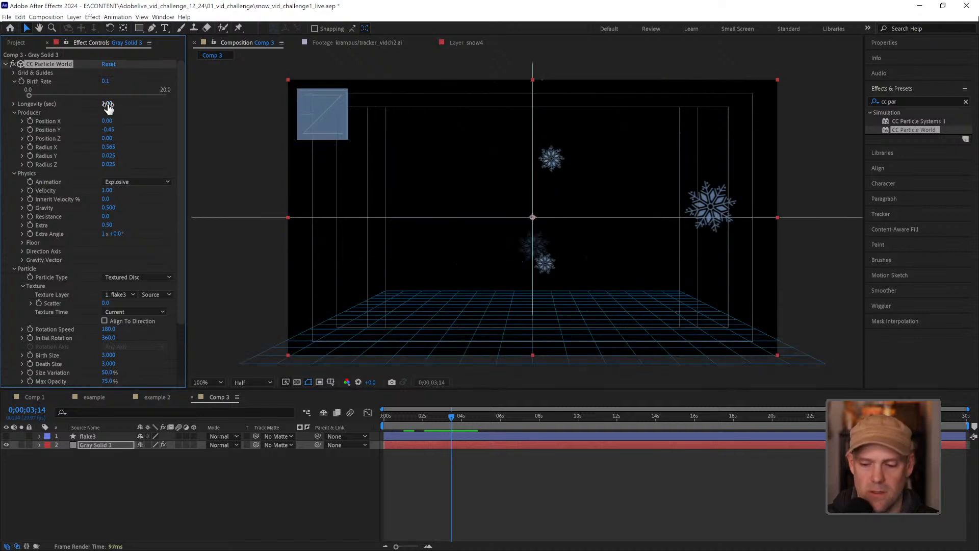
{"action": "key", "text": "space"}
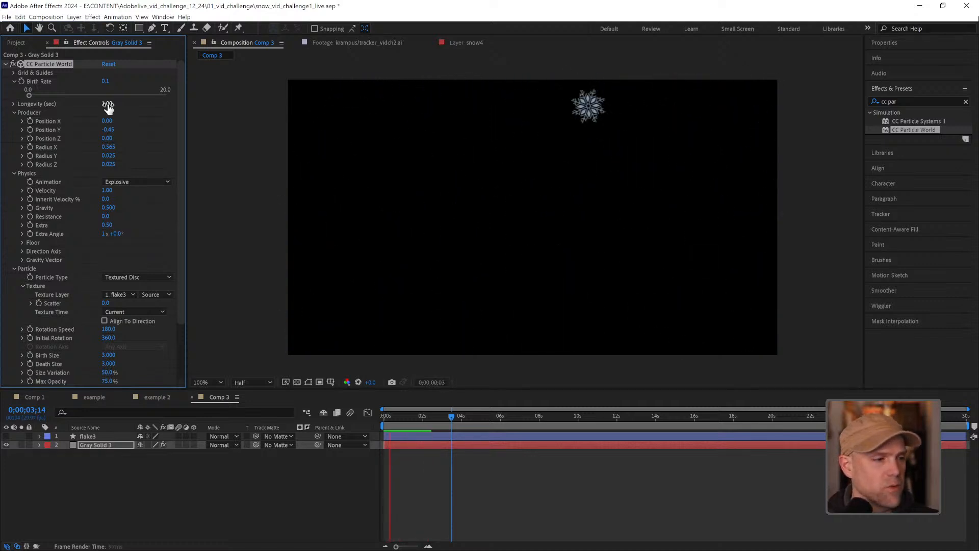
Increase CC Particle World's Longevity to 5.63 seconds and preview the snowfall
{"action": "key", "text": "space"}
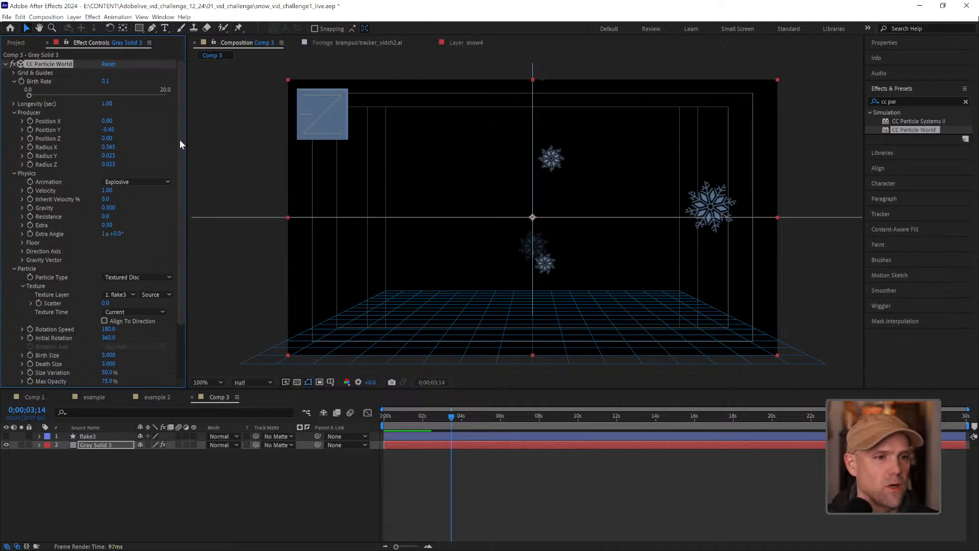
{"action": "left_click", "coordinate": [15, 104]}
{"action": "left_click_drag", "start_coordinate": [105, 106], "coordinate": [327, 107]}
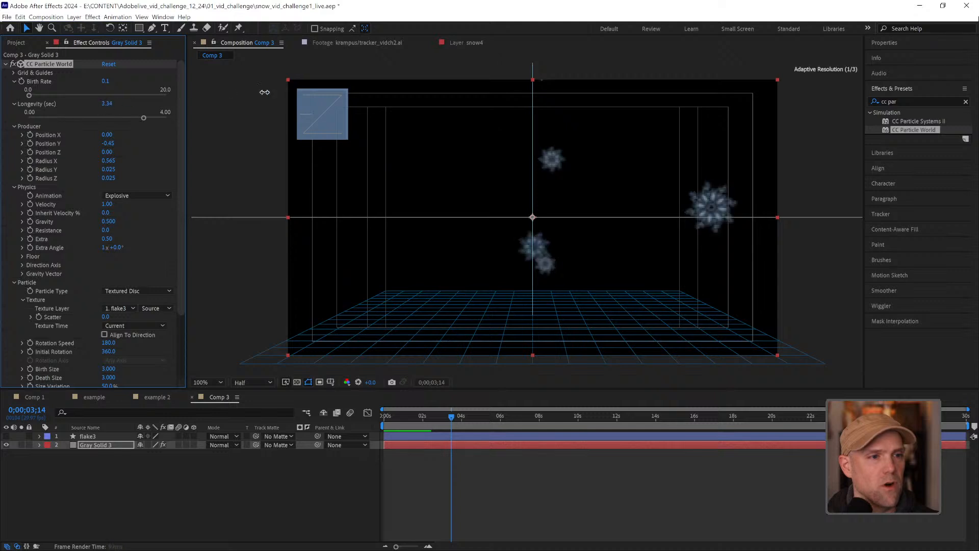
{"action": "key", "text": "space"}
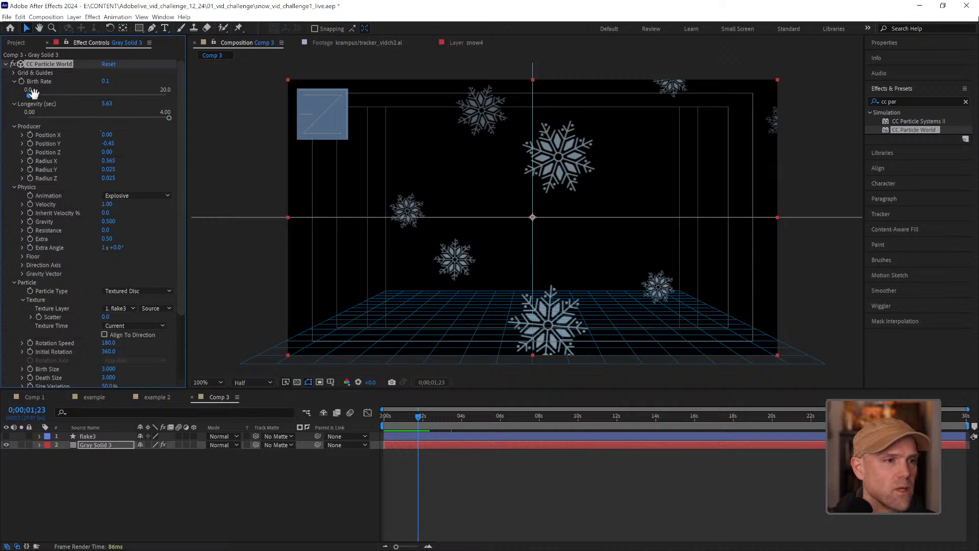
{"action": "key", "text": "space"}
{"action": "key", "text": "space"}
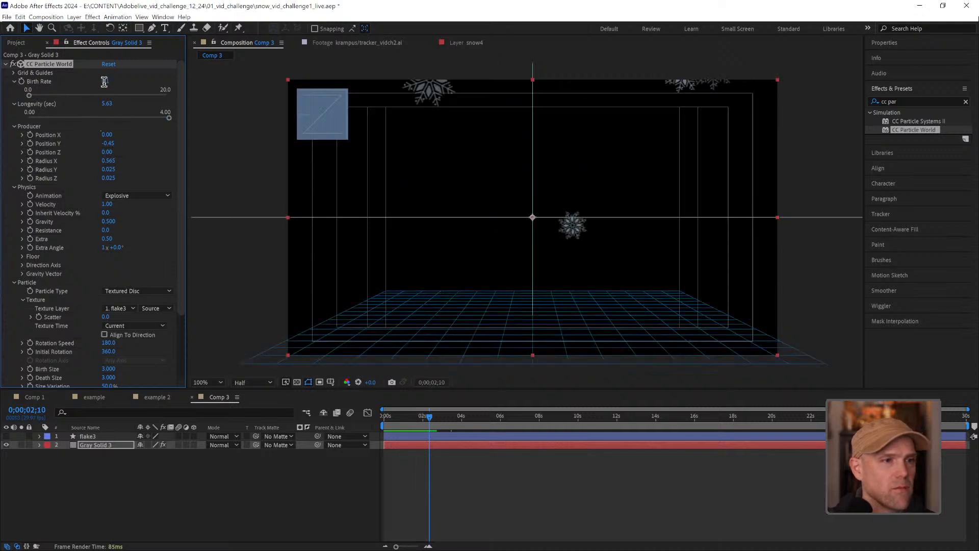
Raise the snowflakes' Birth Rate to 0.4 and preview the denser snowfall
{"action": "type", "text": ".5"}
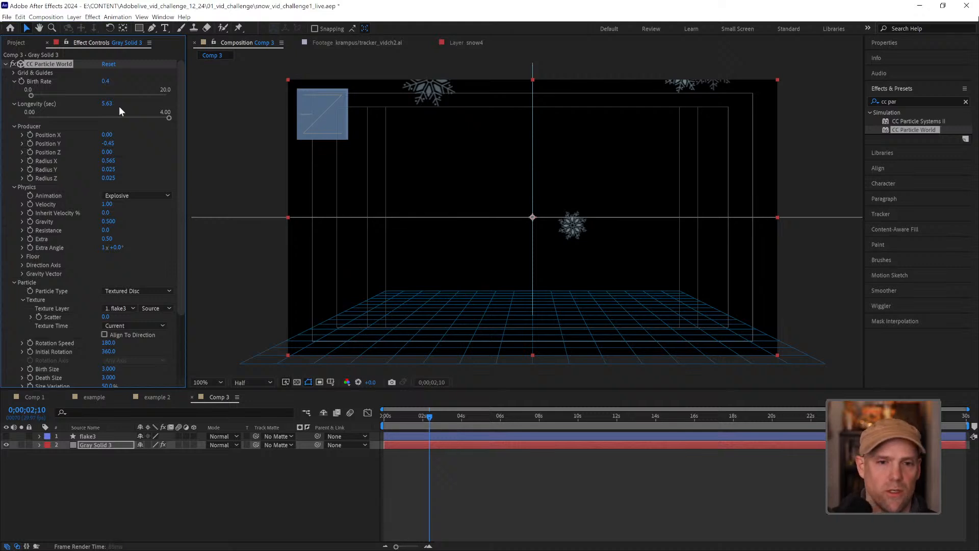
{"action": "key", "text": "space"}
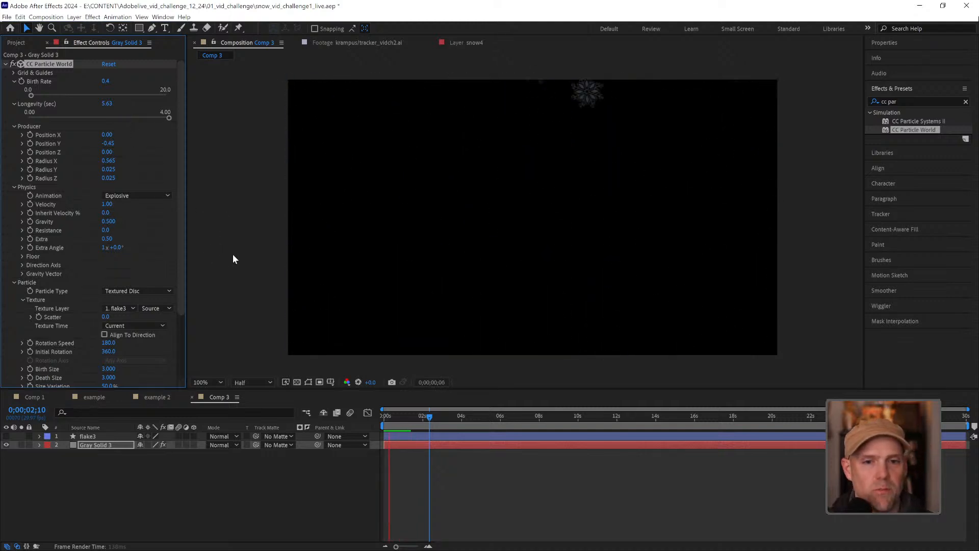
{"action": "key", "text": "space"}
Set the particles' Max Opacity to 100% and examine the Opacity Map curve
{"action": "left_click_drag", "start_coordinate": [180, 254], "coordinate": [187, 302]}
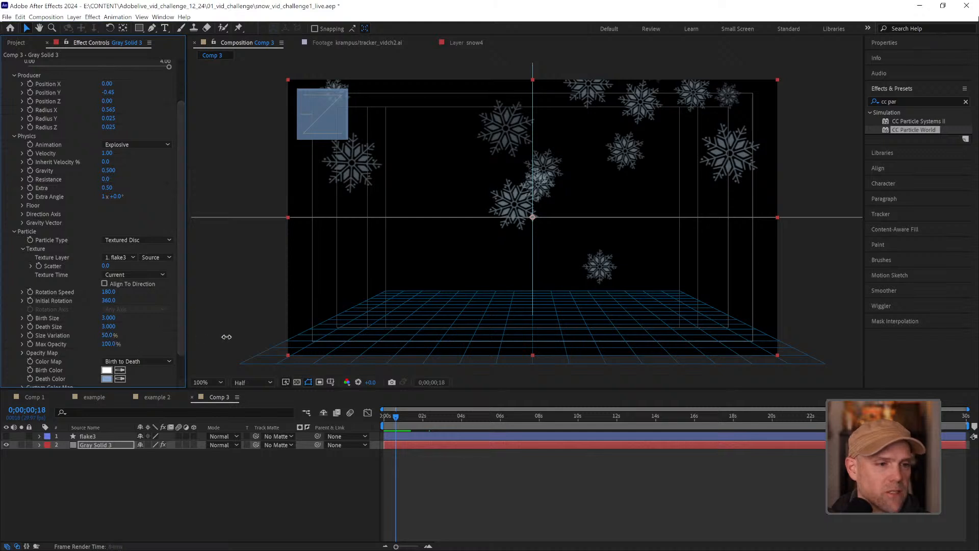
{"action": "left_click", "coordinate": [190, 316]}
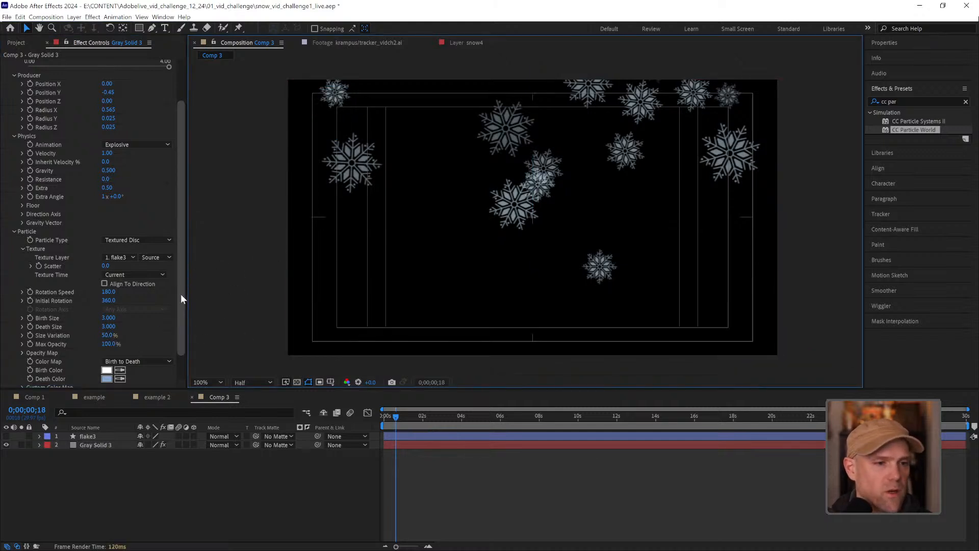
{"action": "left_click_drag", "start_coordinate": [182, 330], "coordinate": [26, 340]}
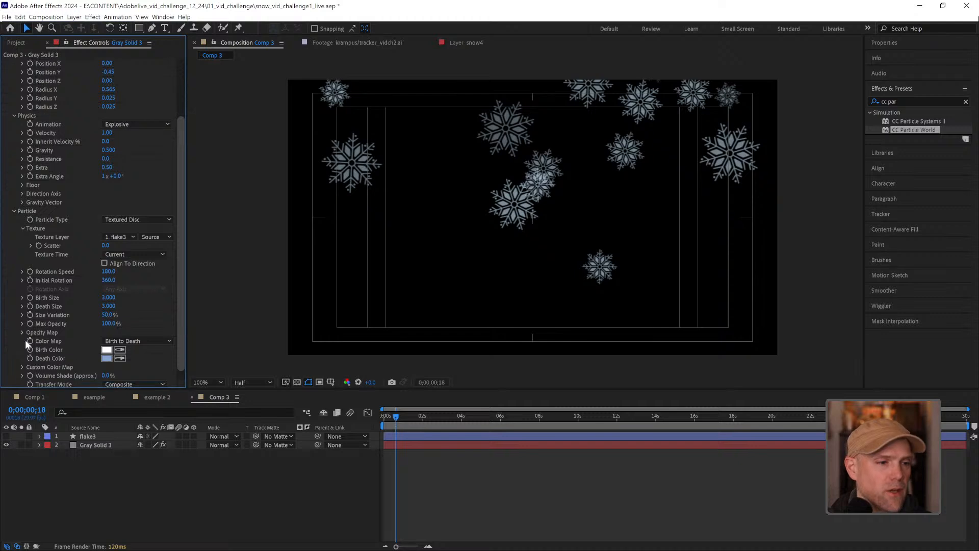
{"action": "left_click", "coordinate": [23, 333]}
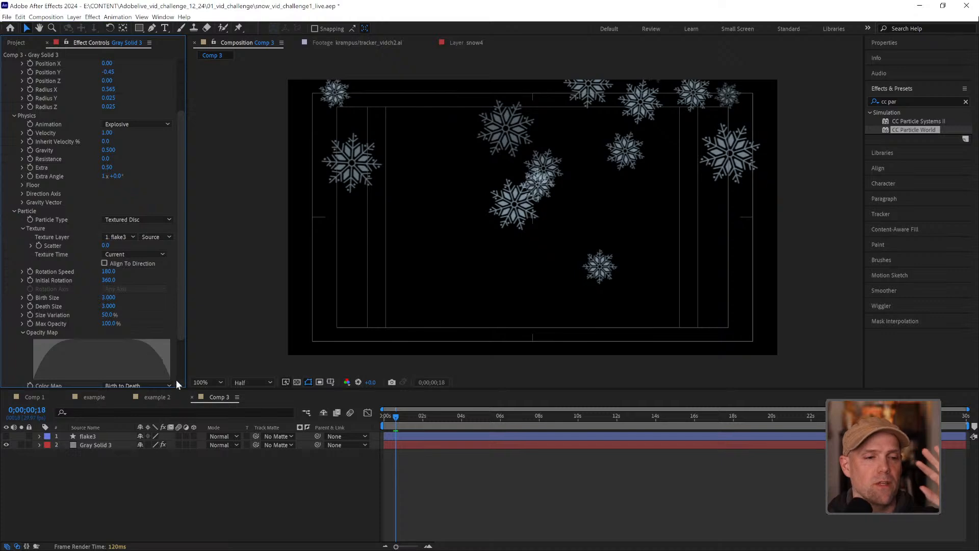
{"action": "left_click", "coordinate": [22, 332]}
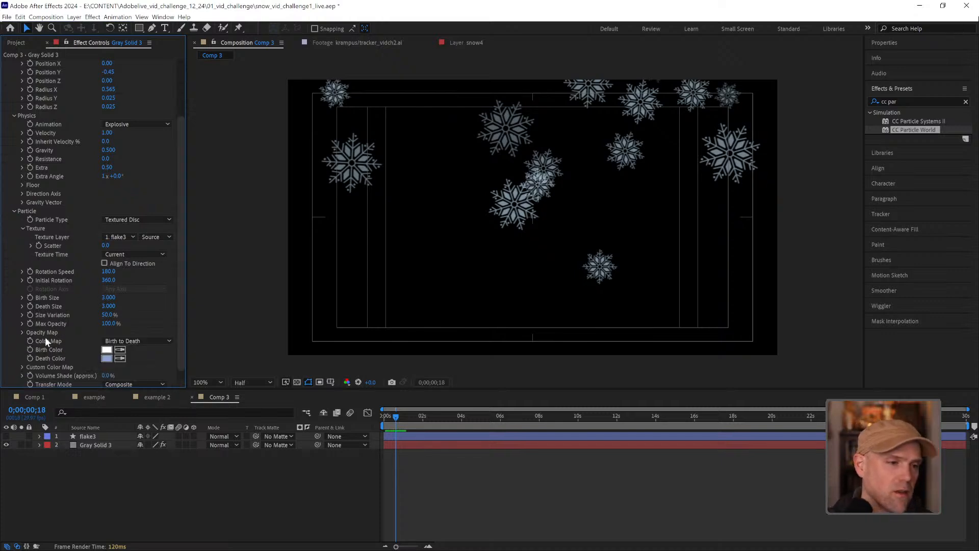
Reduce the particle physics Gravity to 0.1 and preview the slower fall
{"action": "left_click_drag", "start_coordinate": [179, 304], "coordinate": [180, 214]}
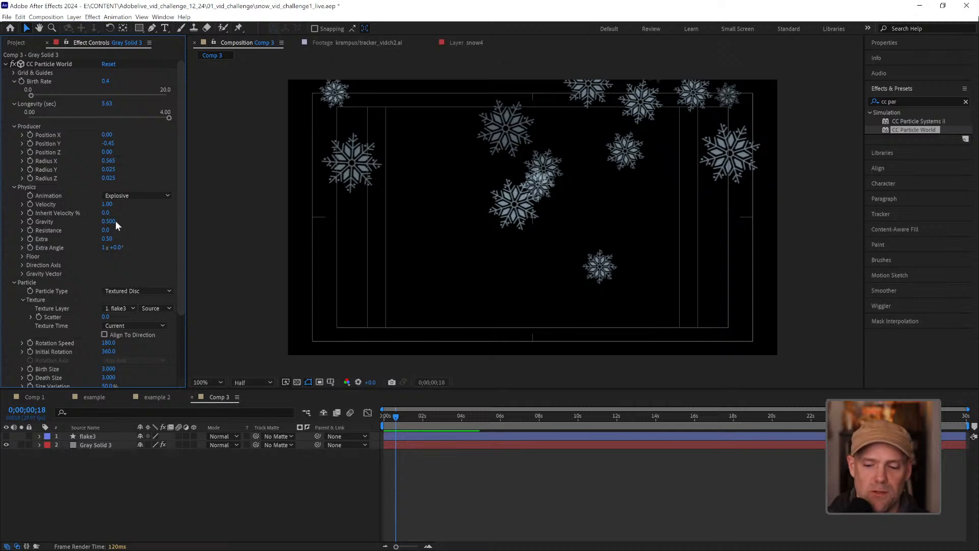
{"action": "key", "text": "space"}
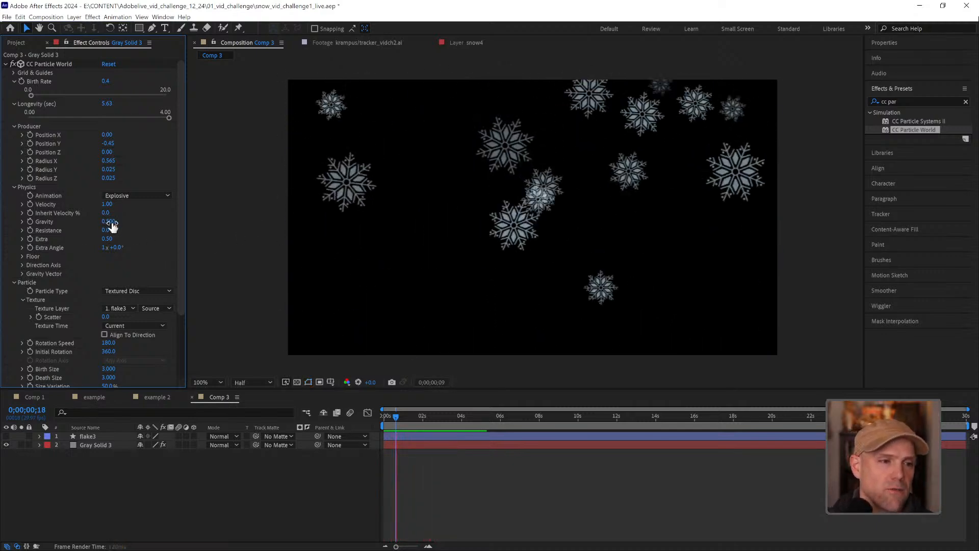
{"action": "left_click", "coordinate": [110, 222]}
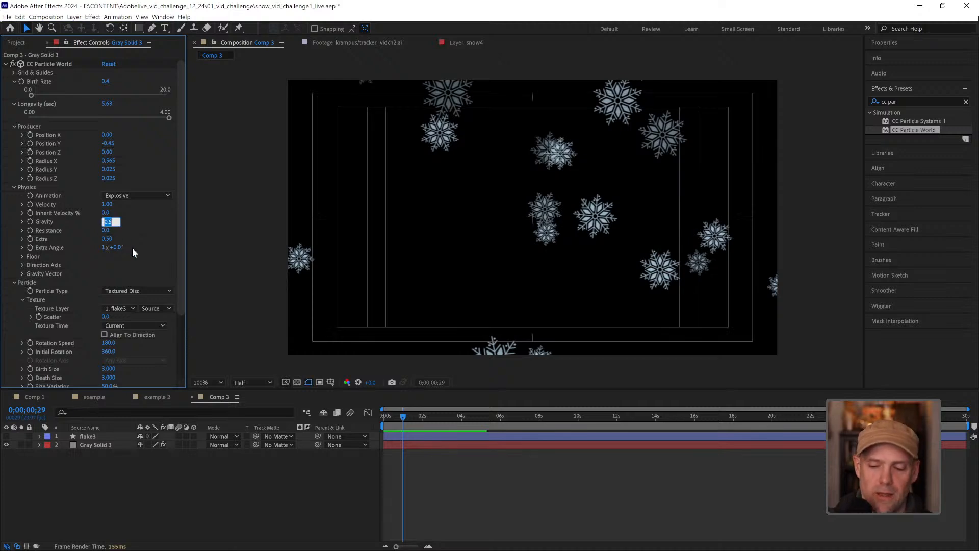
{"action": "type", "text": "."}
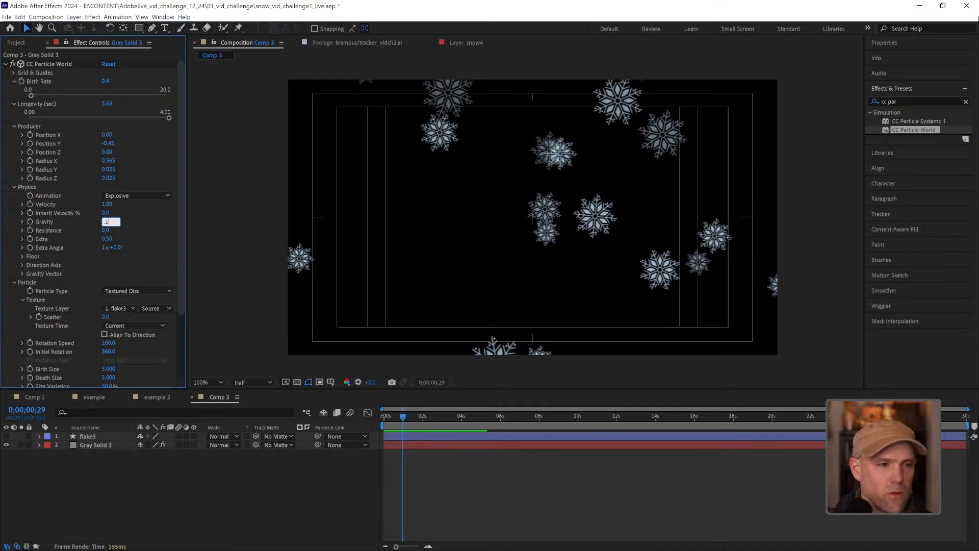
{"action": "type", "text": "1"}
{"action": "key", "text": "Return"}
{"action": "key", "text": "space"}
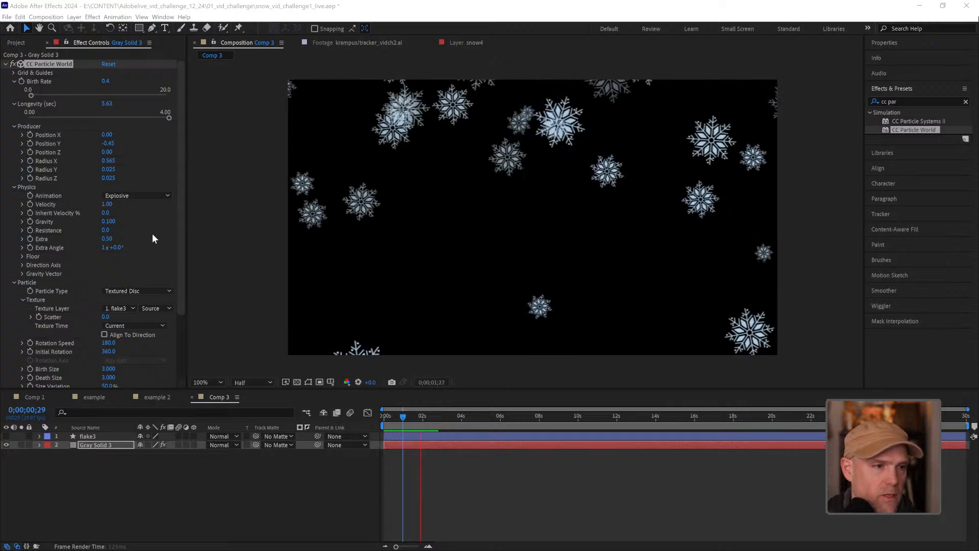
Set the particle physics Resistance to 1 and preview the snowfall
{"action": "left_click", "coordinate": [106, 230]}
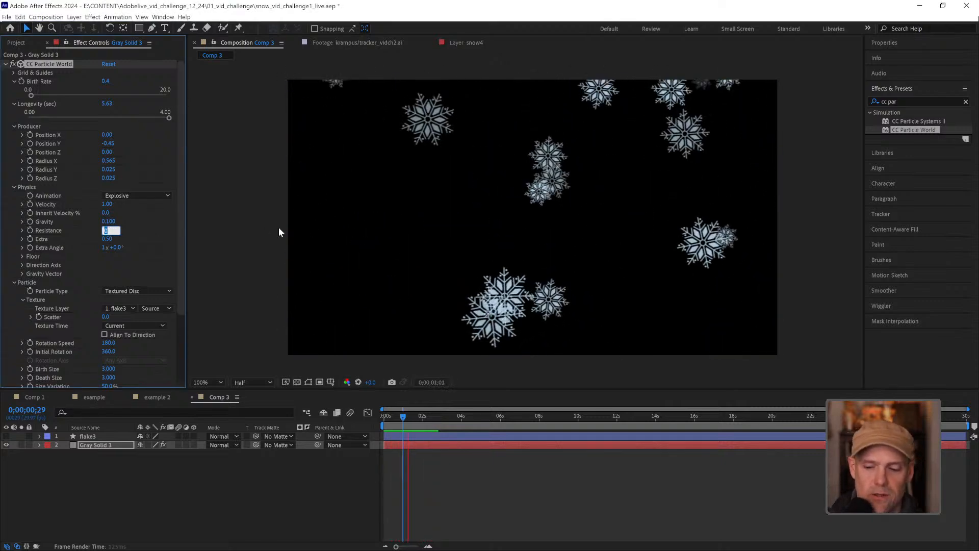
{"action": "type", "text": "1"}
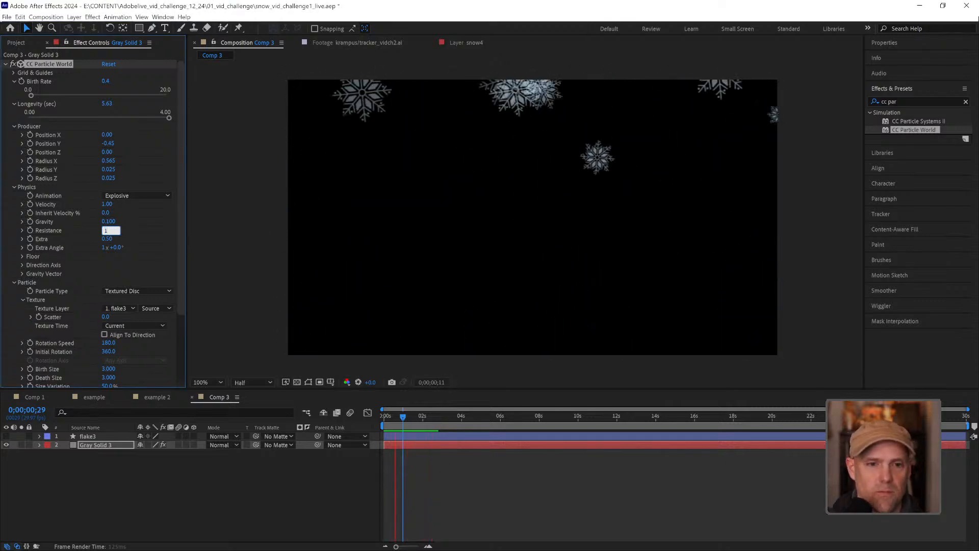
{"action": "key", "text": "Return"}
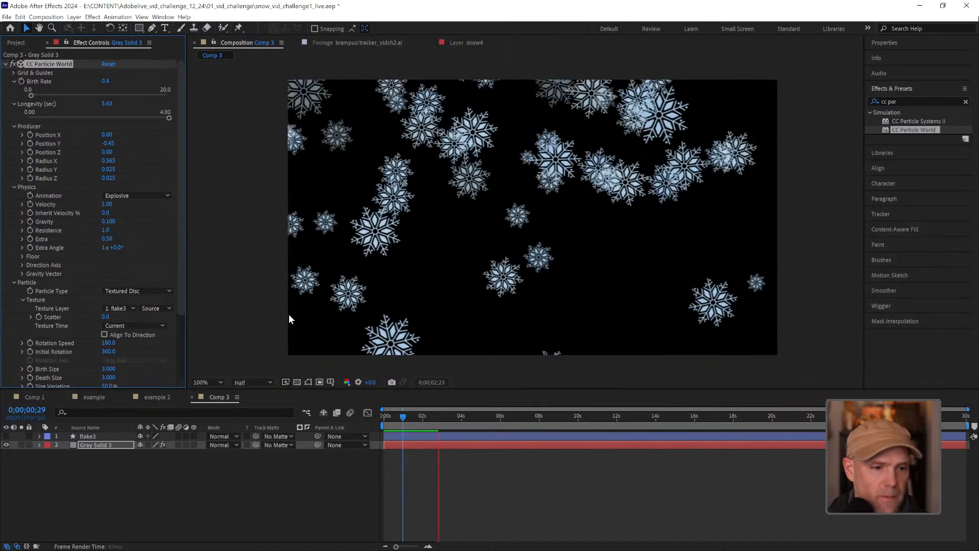
{"action": "key", "text": "space"}
Lower the composition's preview resolution to Third
{"action": "left_click", "coordinate": [270, 382]}
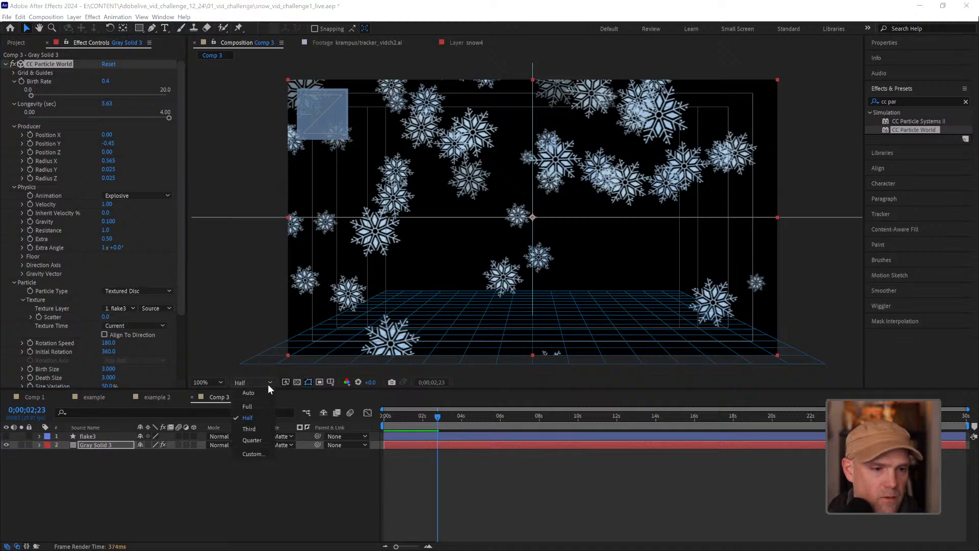
{"action": "left_click", "coordinate": [261, 429]}
{"action": "left_click", "coordinate": [549, 491]}
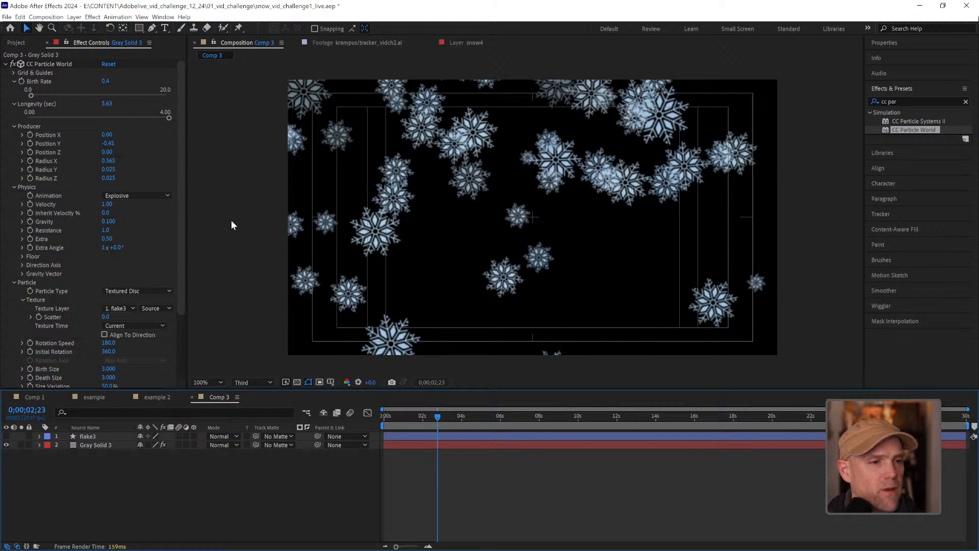
Change the particle physics Animation type to Twirl and preview the swirling snowflakes
{"action": "left_click", "coordinate": [165, 197]}
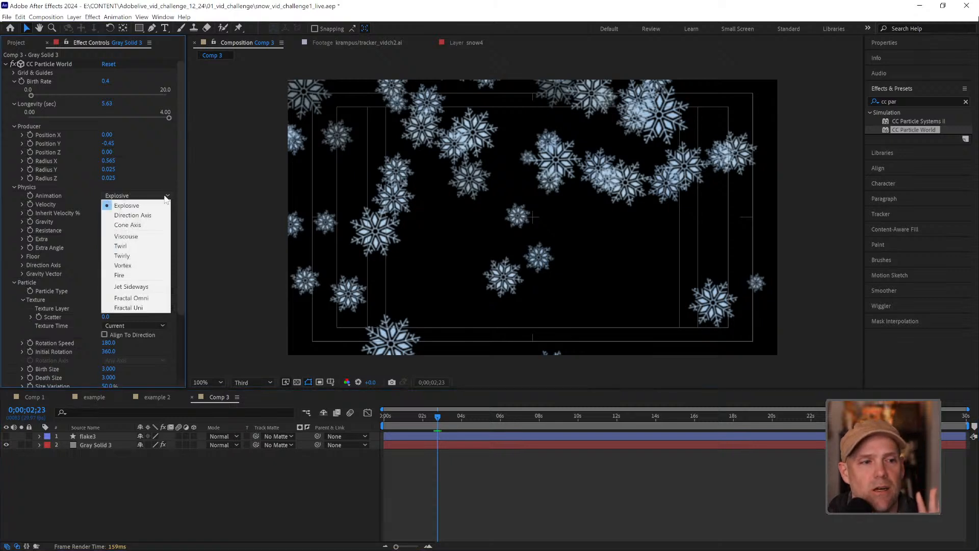
{"action": "left_click", "coordinate": [136, 246]}
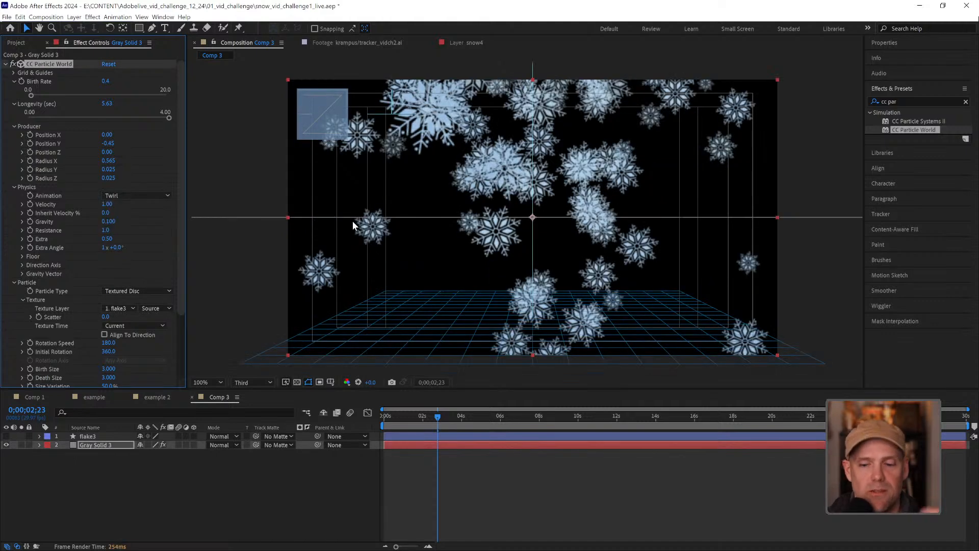
{"action": "key", "text": "space"}
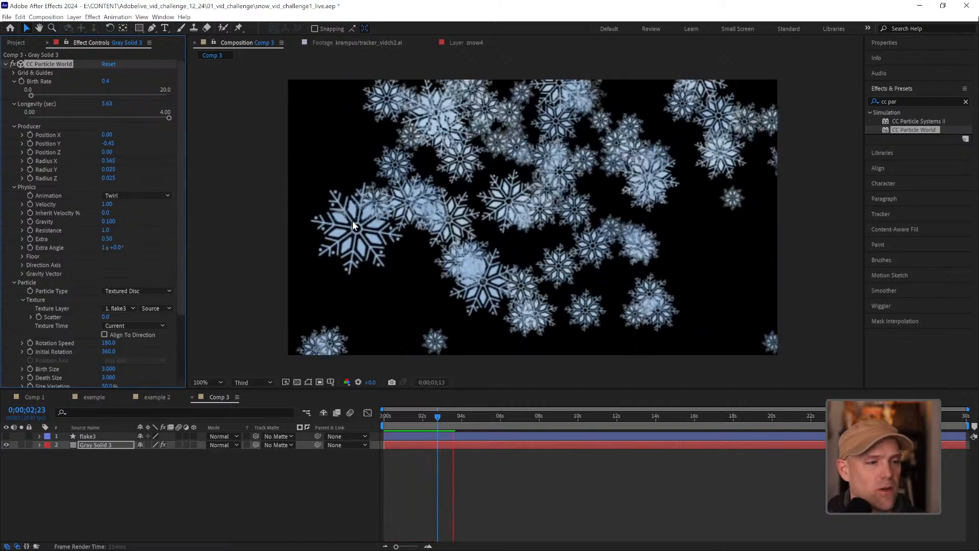
{"action": "key", "text": "space"}
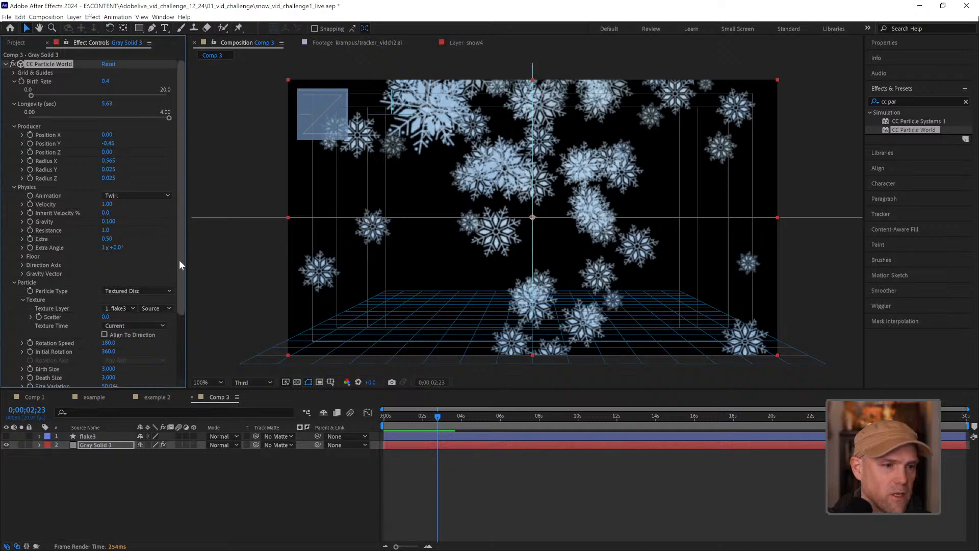
Raise the particles' Size Variation to 68% and lower the Birth Rate to 0.2, then preview the snowfall
{"action": "scroll", "coordinate": [179, 259], "scroll_direction": "down", "scroll_amount": 3}
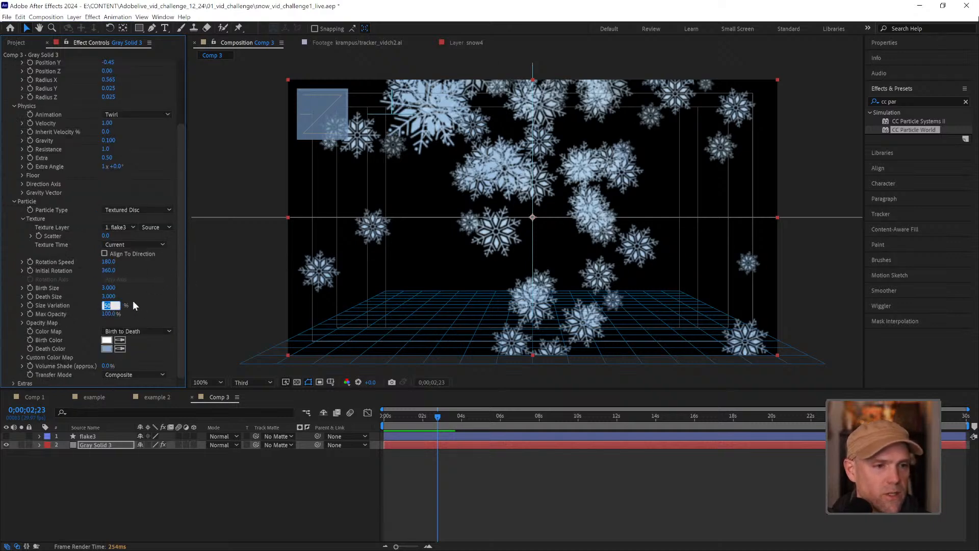
{"action": "key", "text": "Return"}
{"action": "left_click_drag", "start_coordinate": [107, 306], "coordinate": [124, 301]}
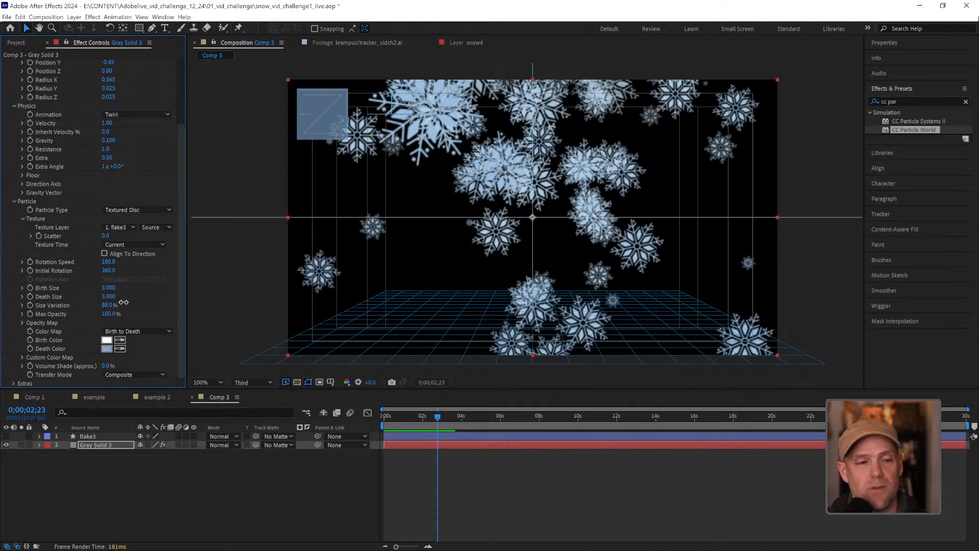
{"action": "left_click_drag", "start_coordinate": [118, 303], "coordinate": [117, 305]}
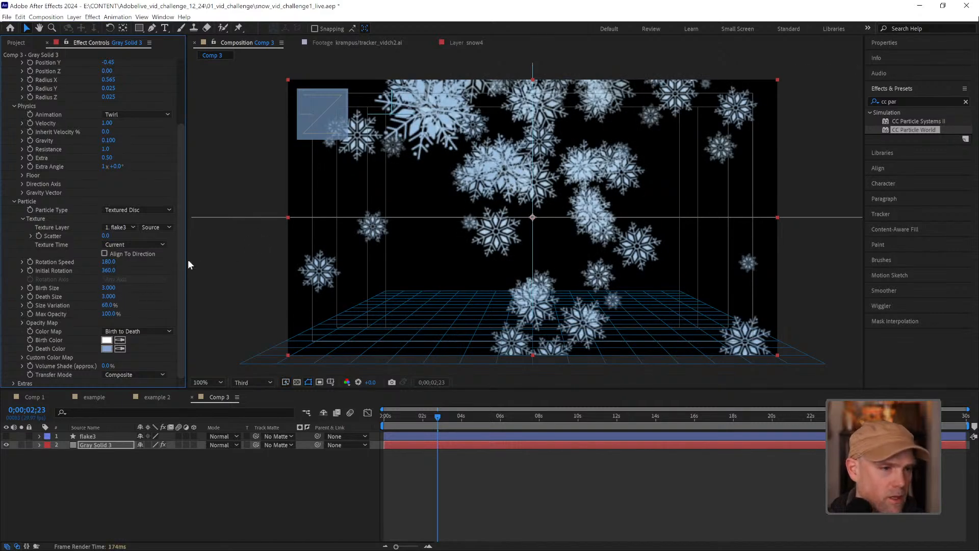
{"action": "scroll", "coordinate": [180, 262], "scroll_direction": "up", "scroll_amount": 4}
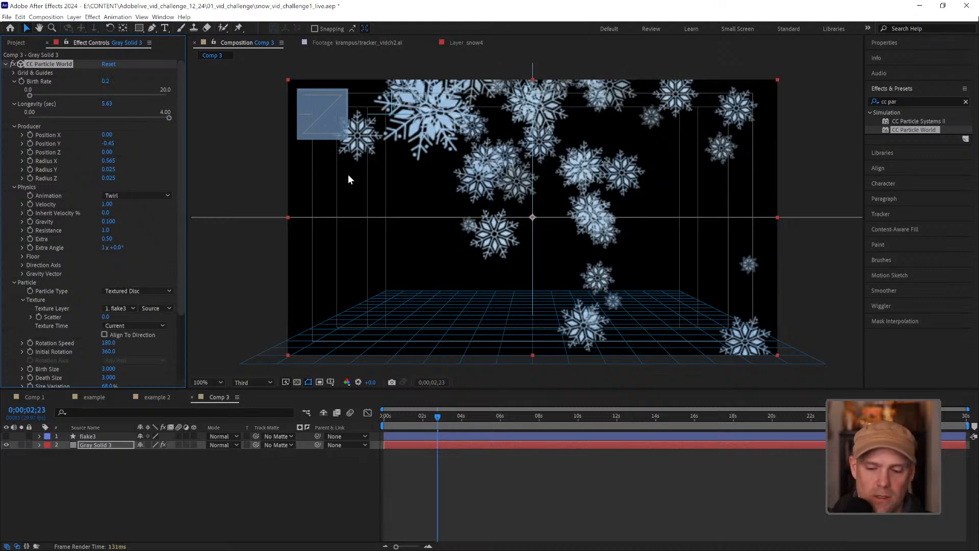
{"action": "key", "text": "space"}
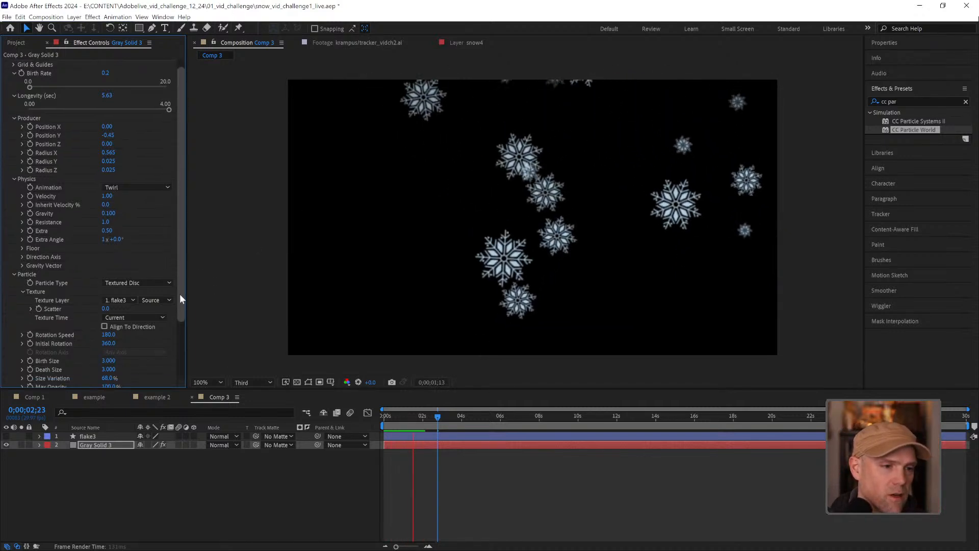
Set the particles' Rotation Speed to 3660 and preview the spinning snowflakes
{"action": "scroll", "coordinate": [97, 321], "scroll_direction": "down", "scroll_amount": 1}
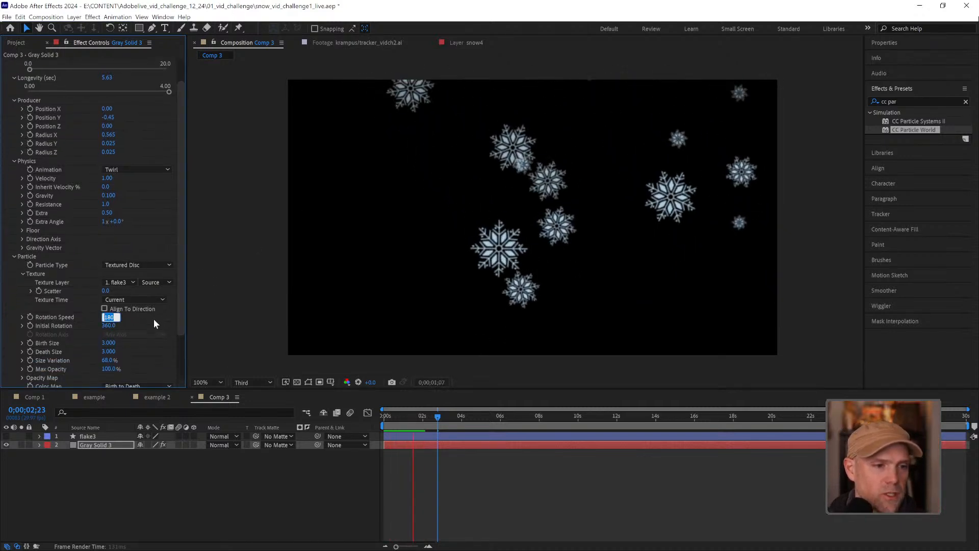
{"action": "left_click", "coordinate": [108, 316]}
{"action": "type", "text": "3660"}
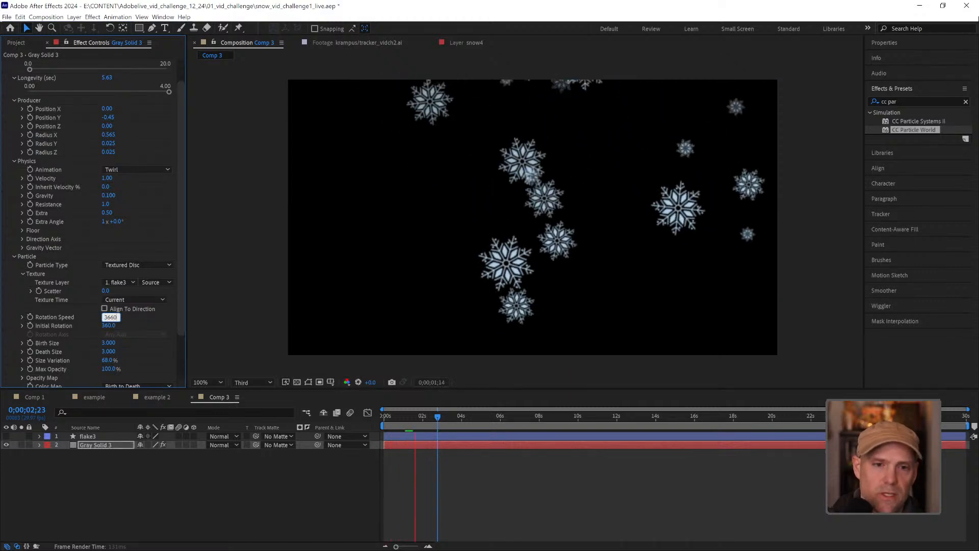
{"action": "key", "text": "Return"}
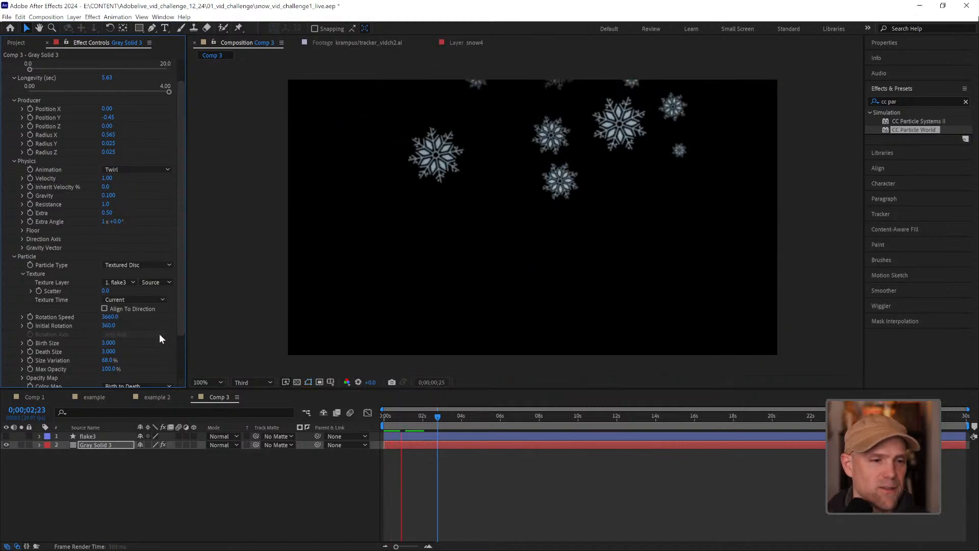
{"action": "left_click", "coordinate": [482, 472]}
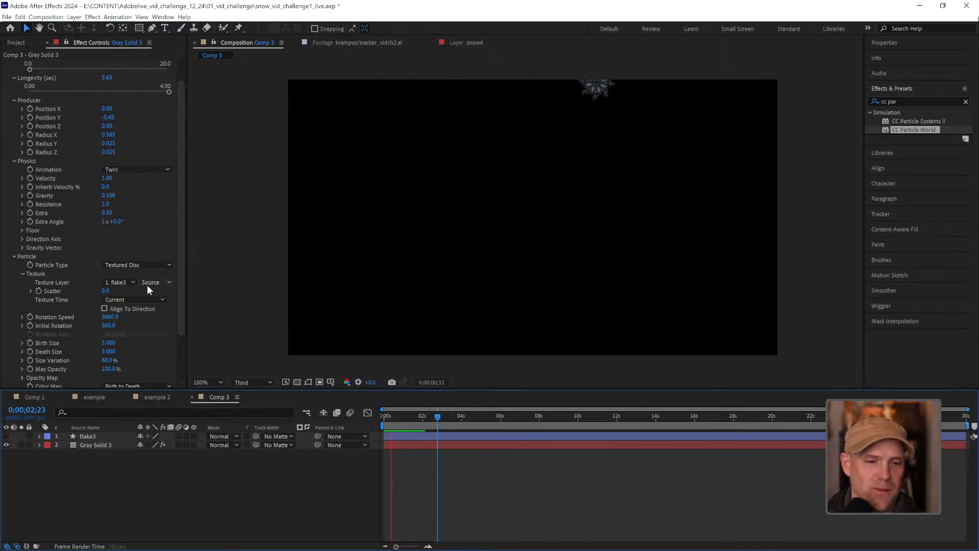
{"action": "key", "text": "space"}
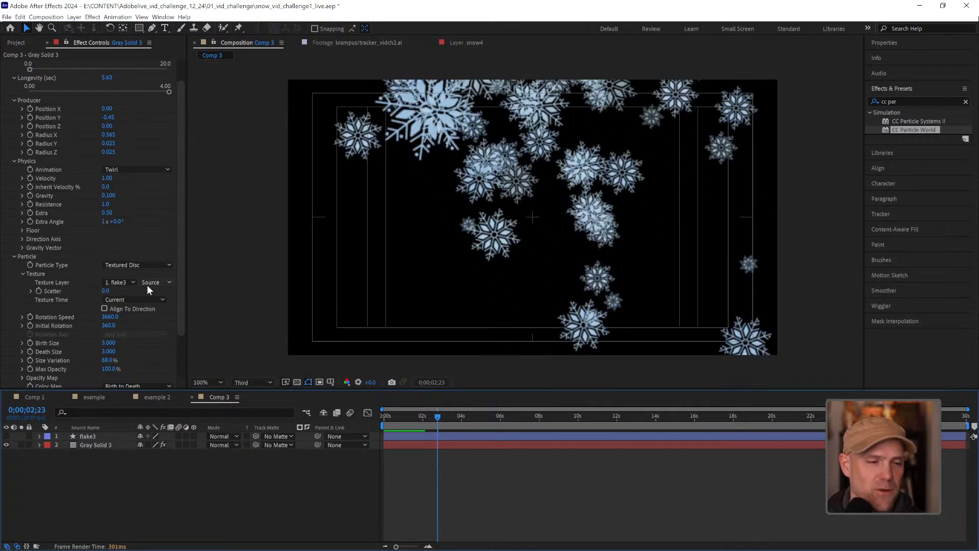
Set the particles' Rotation Speed to 360 and preview the slower snowflake spin
{"action": "left_click", "coordinate": [110, 317]}
{"action": "type", "text": "360"}
{"action": "key", "text": "Return"}
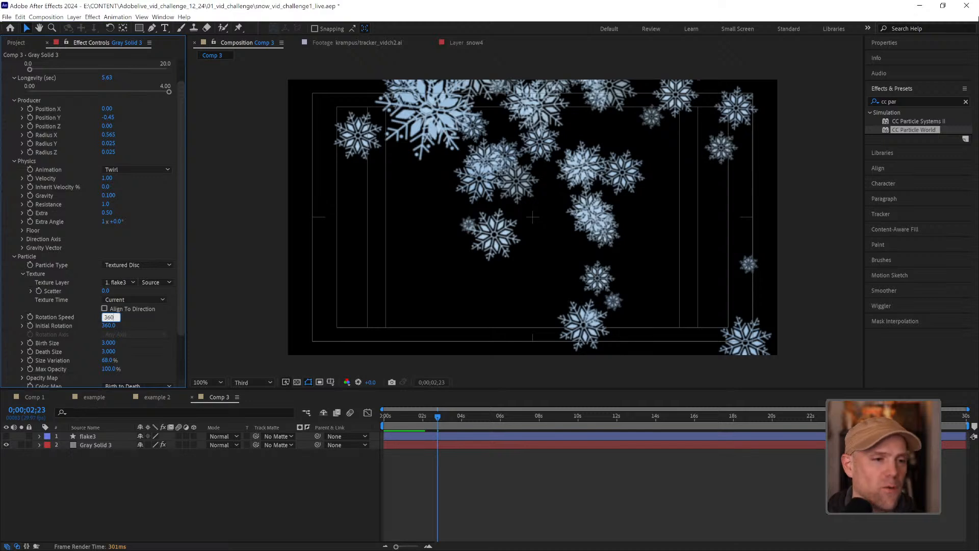
{"action": "key", "text": "space"}
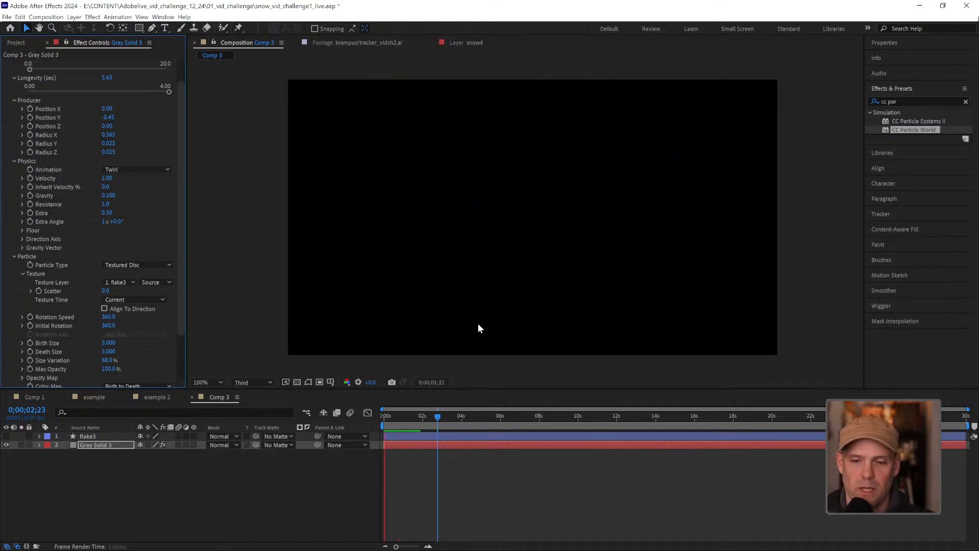
{"action": "key", "text": "space"}
{"action": "key", "text": "space"}
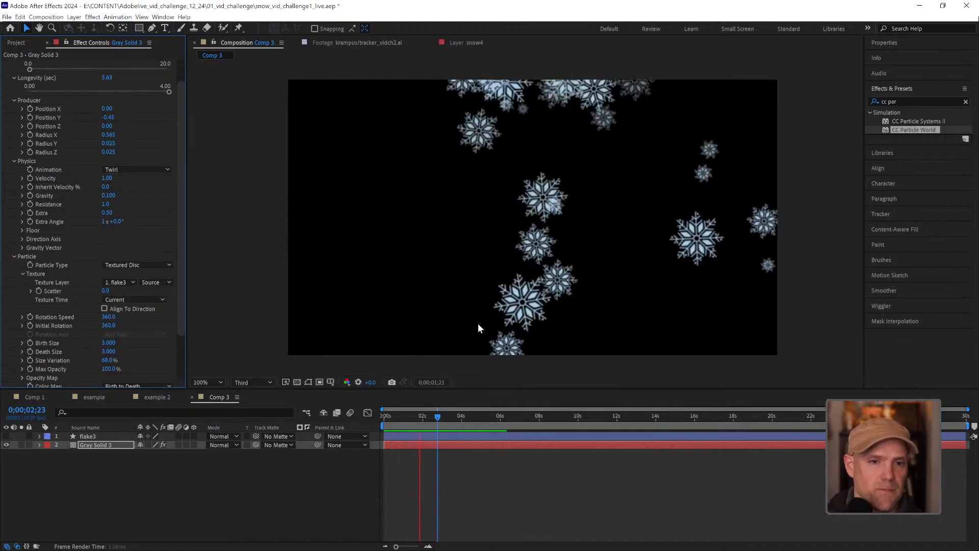
{"action": "key", "text": "space"}
Lower the particles' Birth Rate to 0.1 and preview the sparser snowfall
{"action": "scroll", "coordinate": [182, 246], "scroll_direction": "up", "scroll_amount": 1}
{"action": "scroll", "coordinate": [182, 246], "scroll_direction": "up", "scroll_amount": 1}
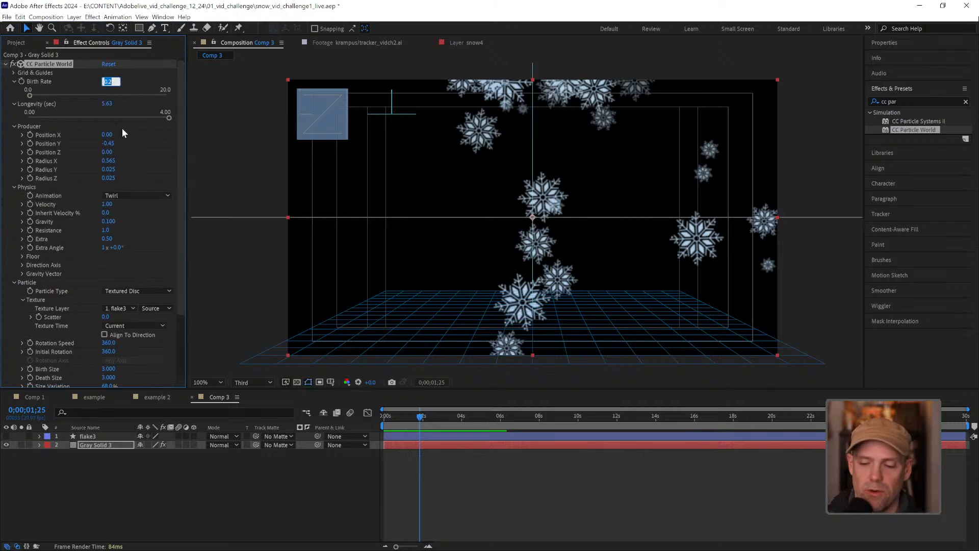
{"action": "type", "text": "."}
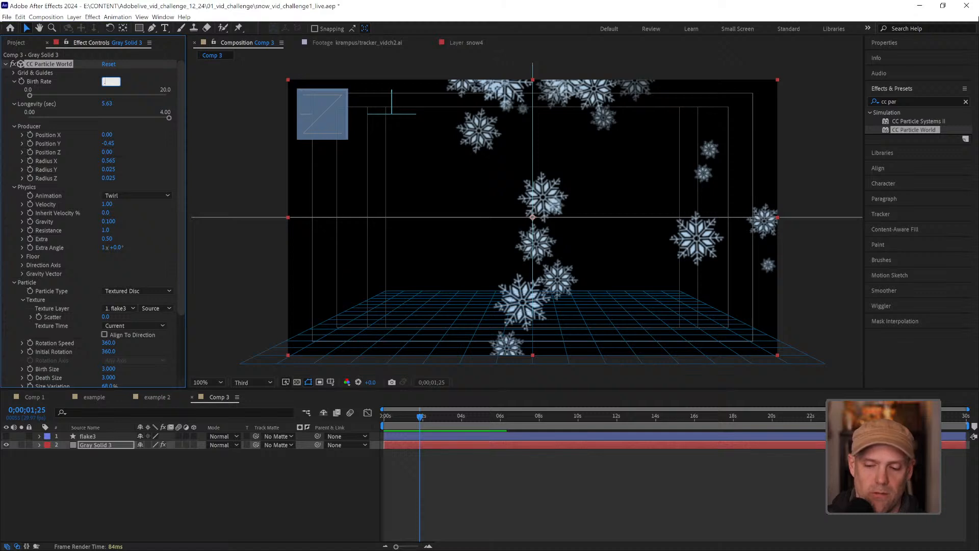
{"action": "type", "text": "1"}
{"action": "key", "text": "Return"}
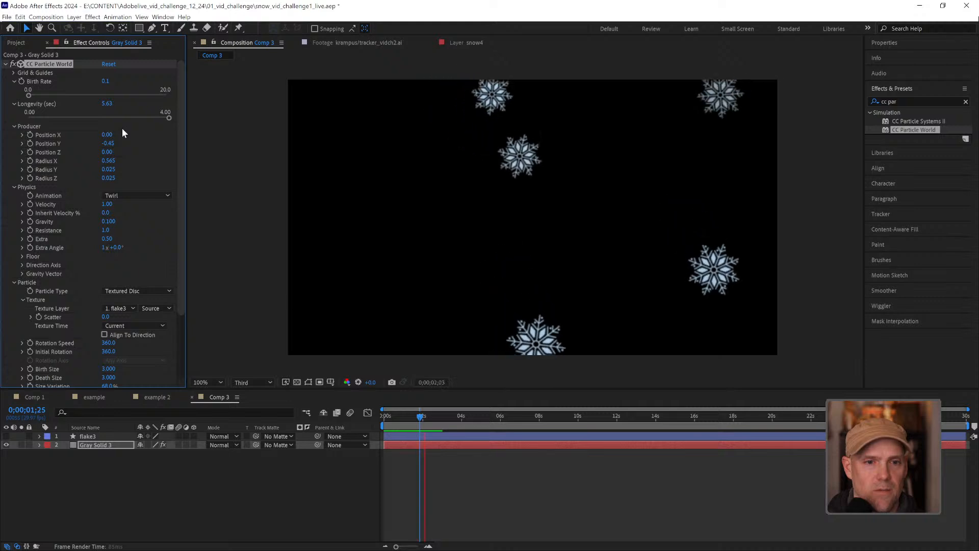
{"action": "key", "text": "space"}
Rename the gray particle solid layer to snow1 and duplicate it
{"action": "left_click", "coordinate": [130, 481]}
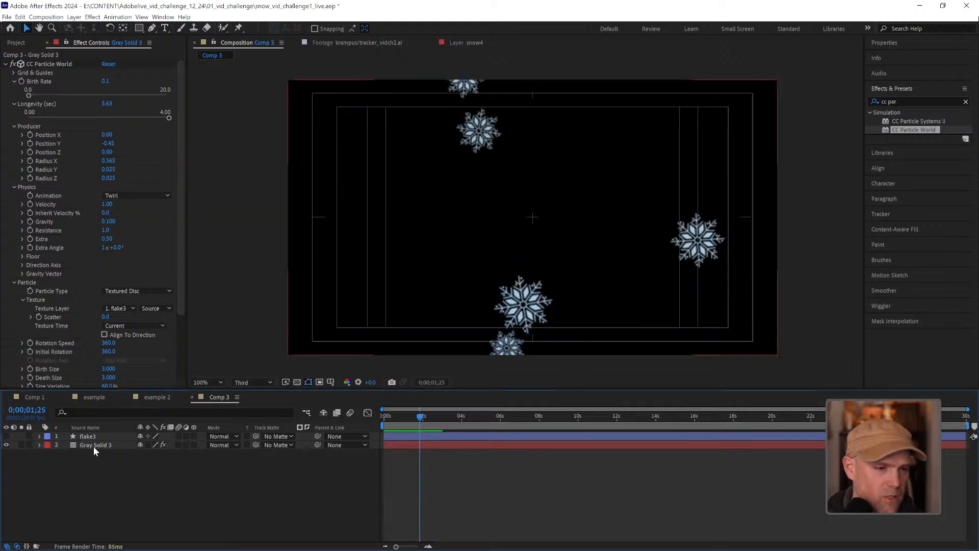
{"action": "left_click", "coordinate": [100, 446]}
{"action": "right_click", "coordinate": [106, 447]}
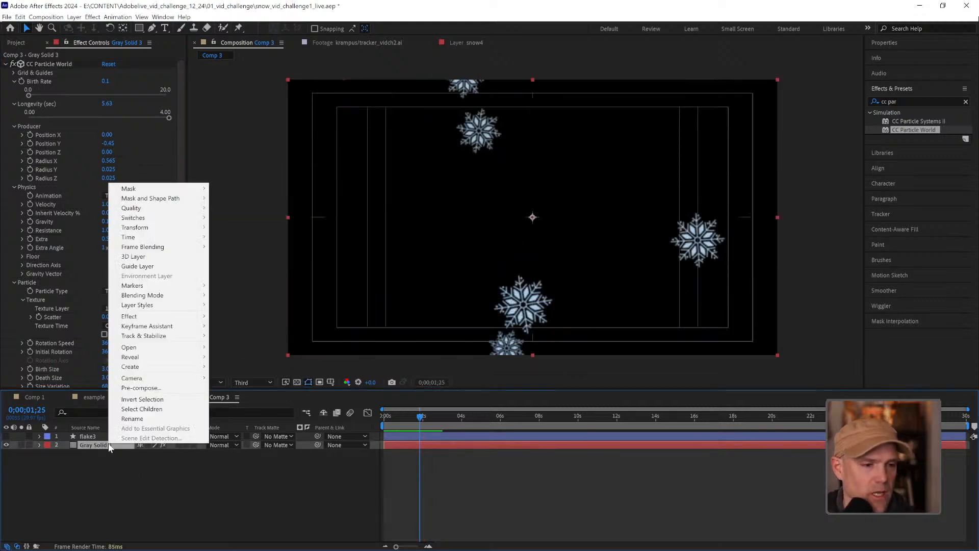
{"action": "left_click", "coordinate": [137, 417]}
{"action": "type", "text": "sno"}
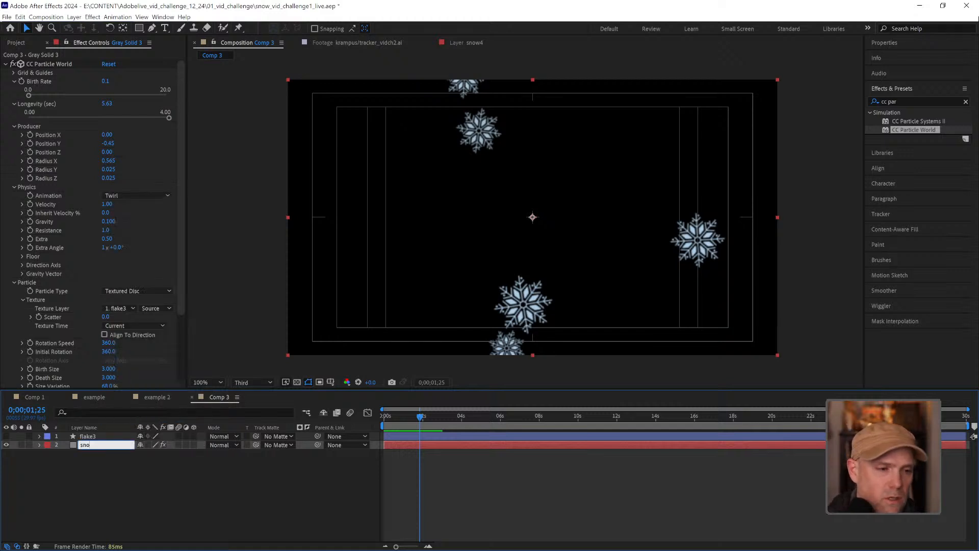
{"action": "type", "text": "w1"}
{"action": "key", "text": "Return"}
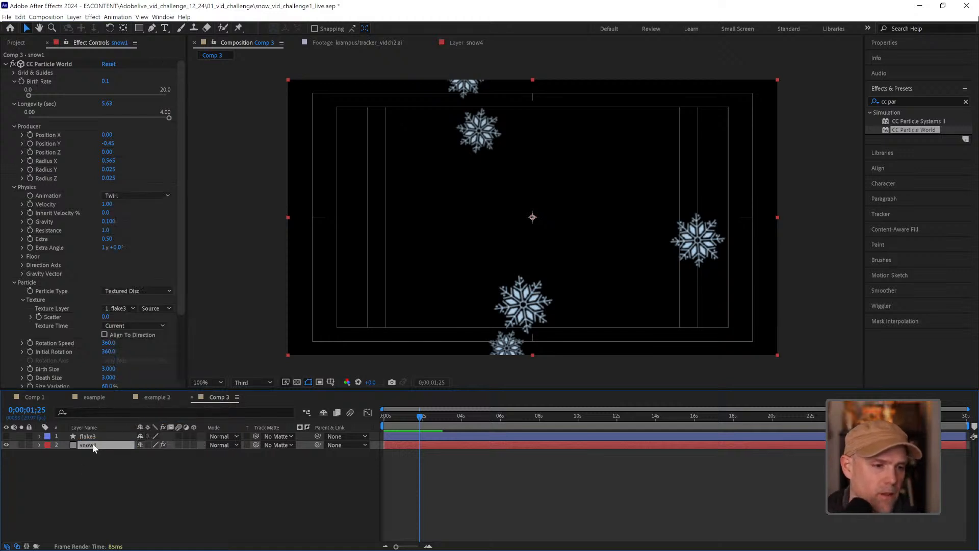
{"action": "key", "text": "ctrl+d"}
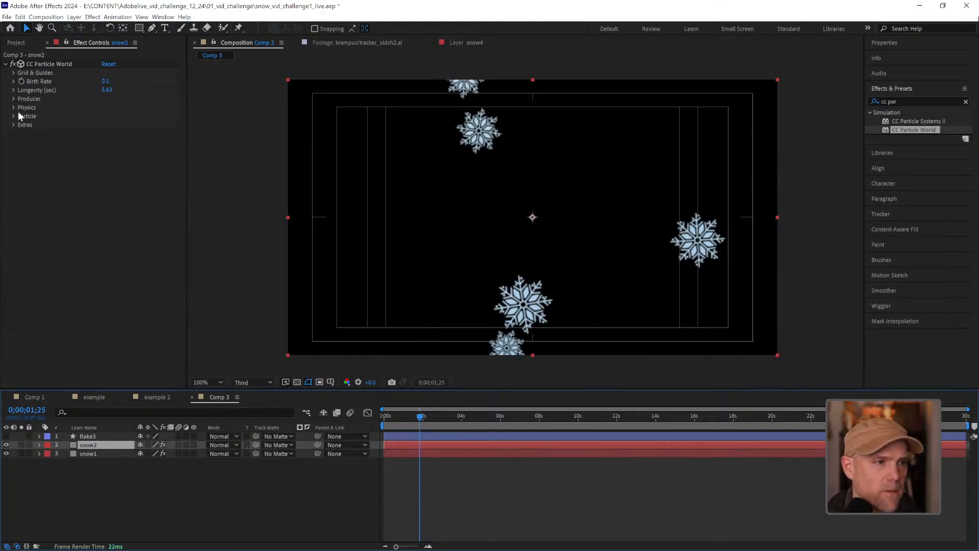
Copy the flake2 layer from Comp 1 into Comp 3, center it in the frame and hide it
{"action": "left_click", "coordinate": [37, 396]}
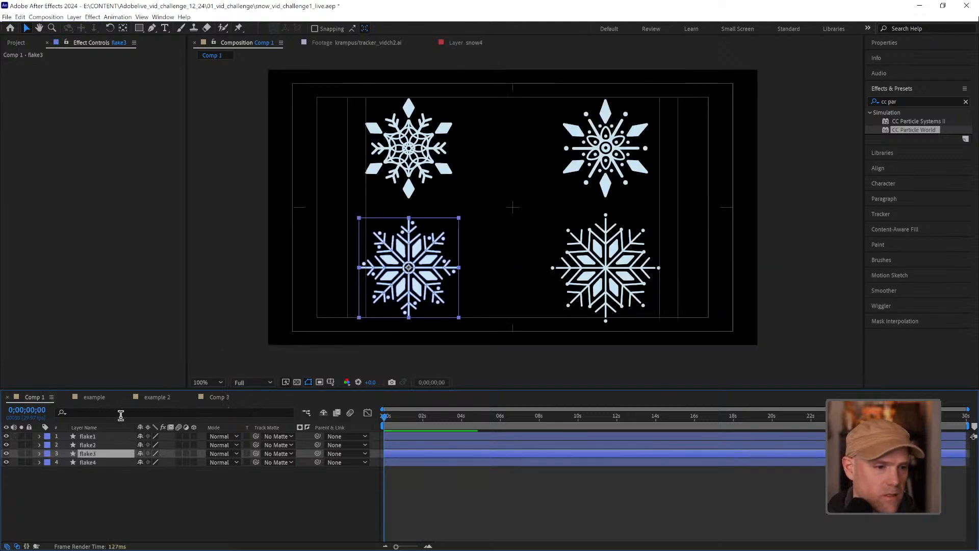
{"action": "left_click", "coordinate": [109, 445]}
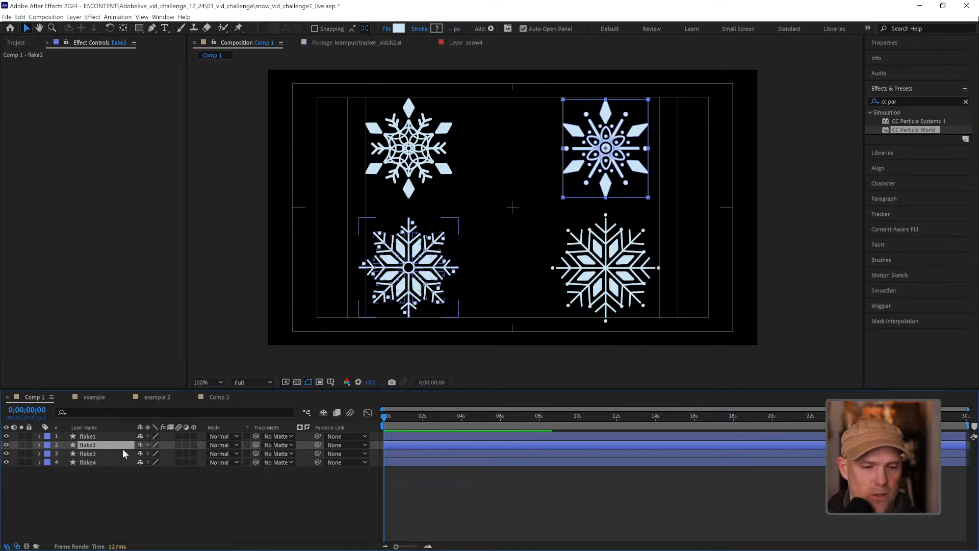
{"action": "left_click", "coordinate": [212, 398]}
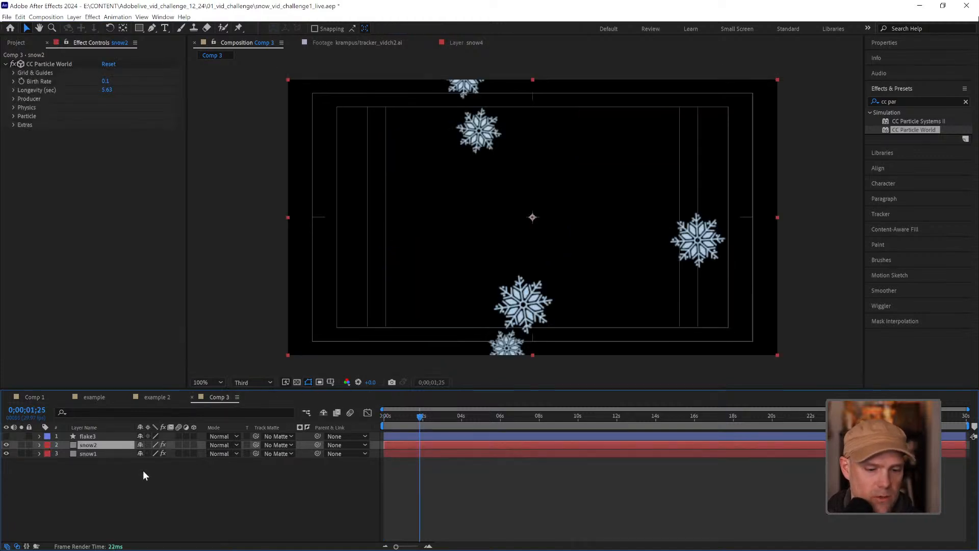
{"action": "key", "text": "ctrl+v"}
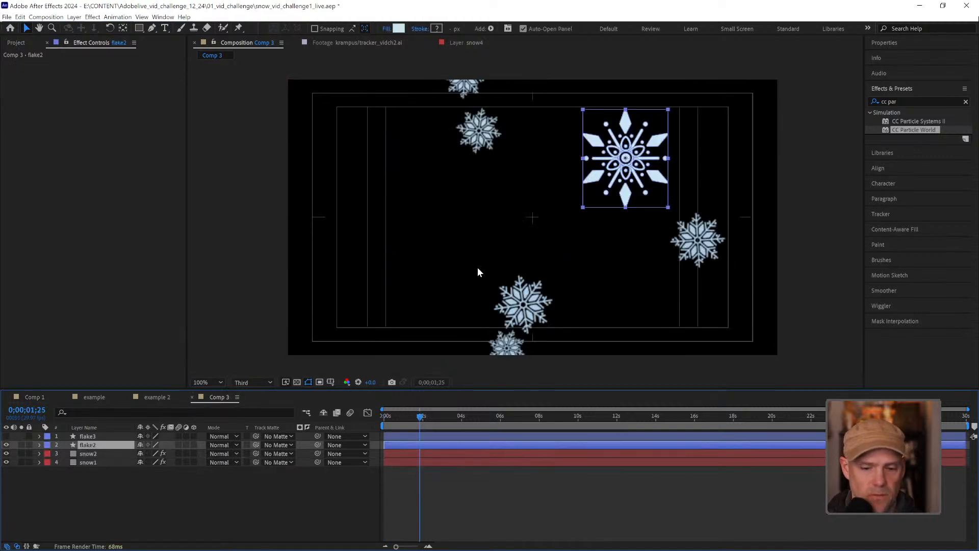
{"action": "key", "text": "ctrl+Home"}
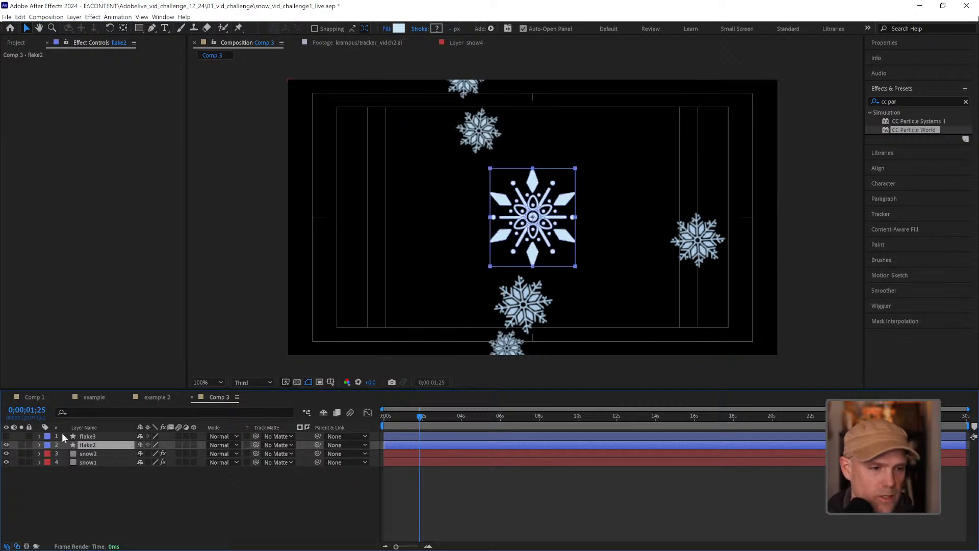
{"action": "left_click", "coordinate": [7, 444]}
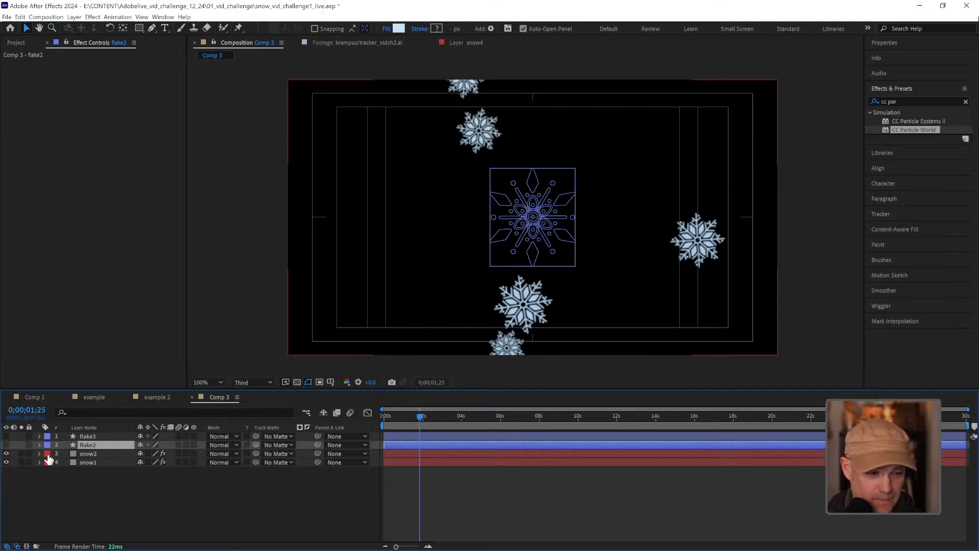
Set the snow2 layer's particle Texture Layer to flake2
{"action": "left_click", "coordinate": [81, 451]}
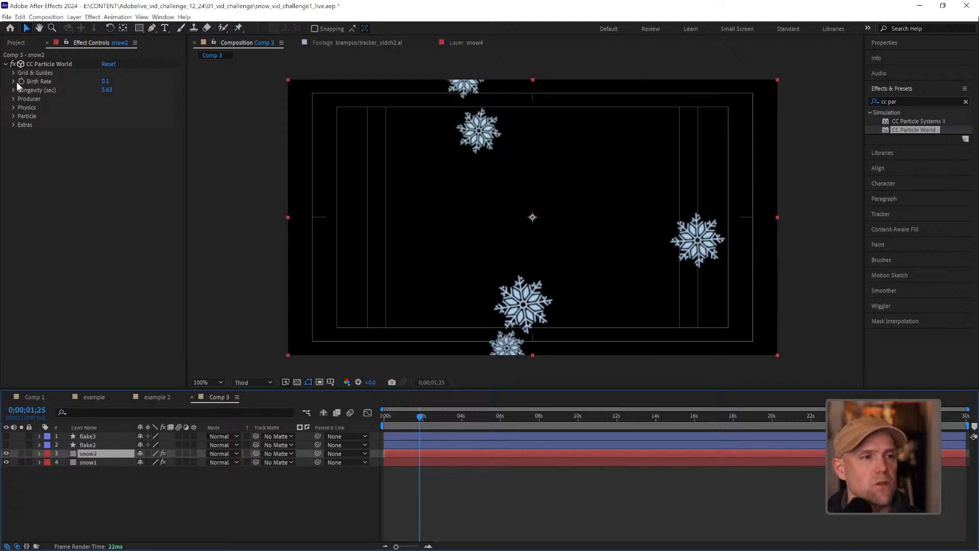
{"action": "left_click", "coordinate": [13, 117]}
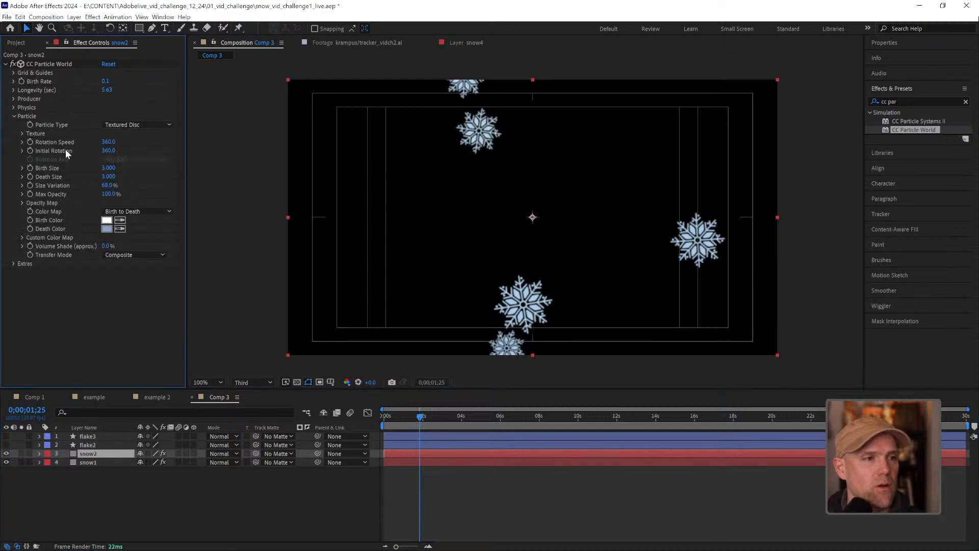
{"action": "left_click", "coordinate": [22, 133]}
{"action": "left_click", "coordinate": [129, 141]}
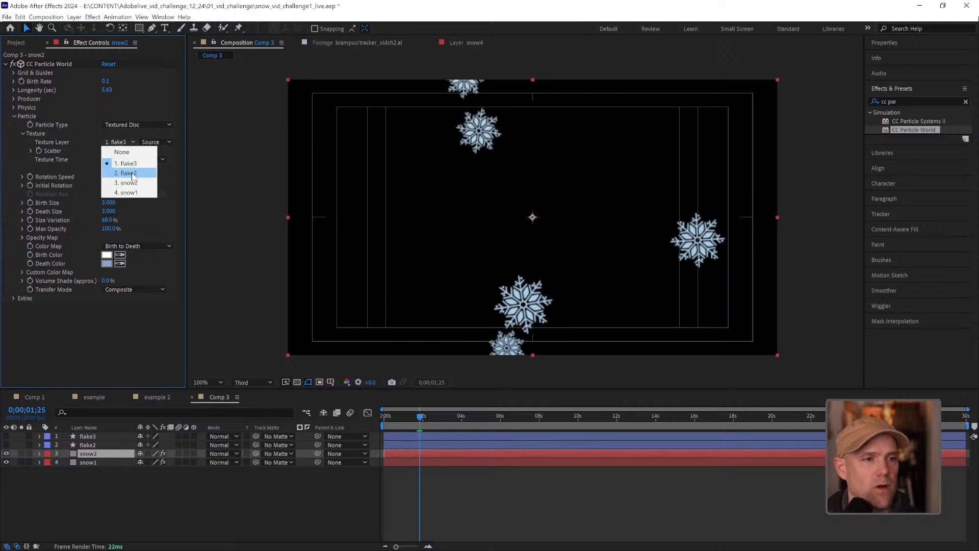
{"action": "left_click", "coordinate": [133, 170]}
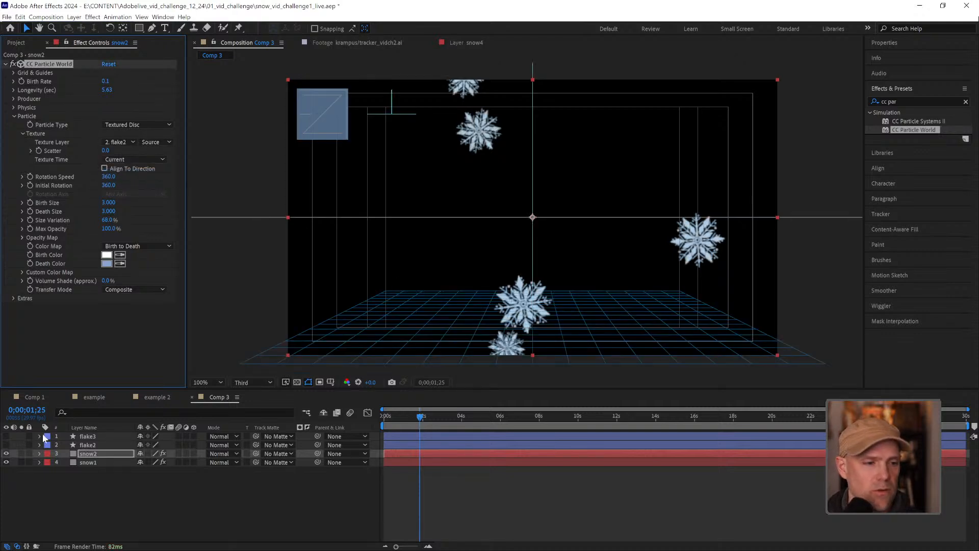
Hide the snow1 layer and set snow2's Producer Position X to -0.04
{"action": "left_click", "coordinate": [6, 462]}
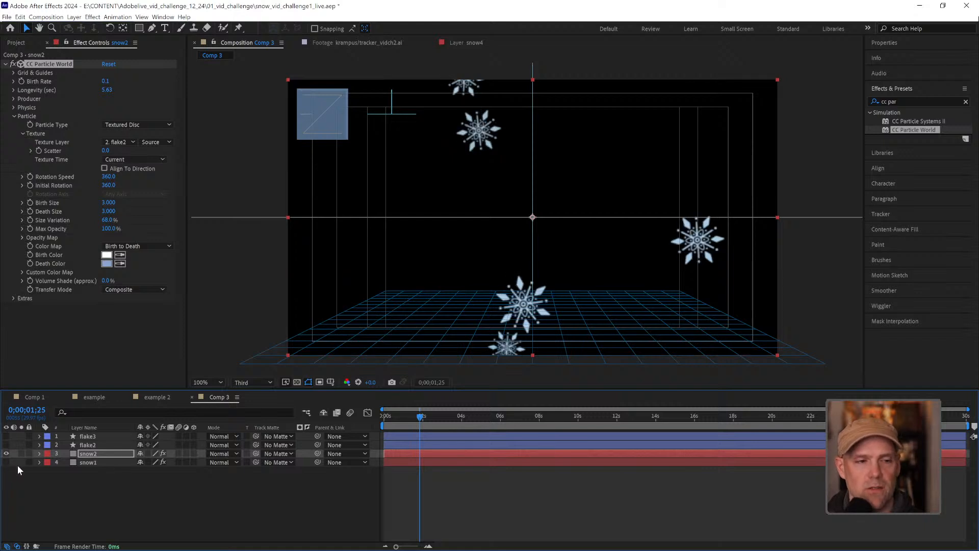
{"action": "left_click", "coordinate": [13, 99]}
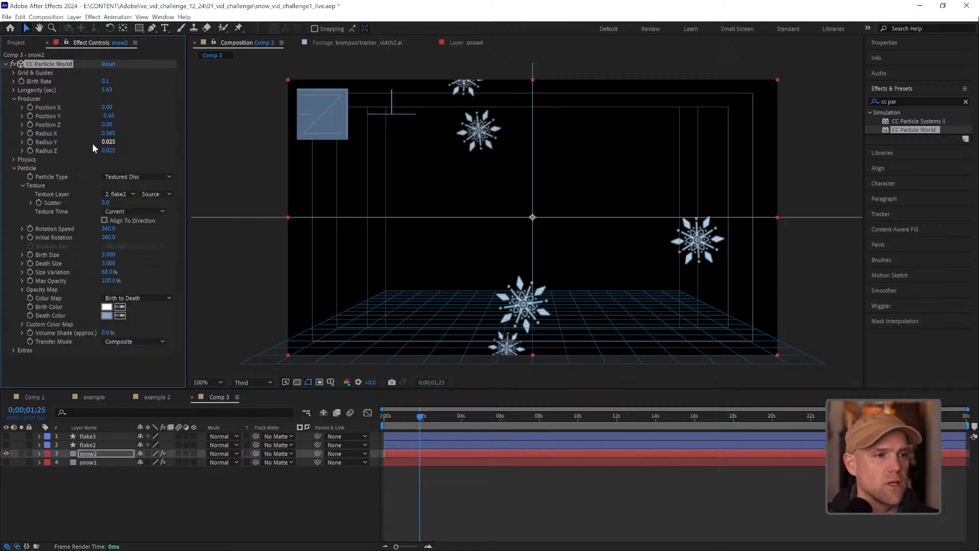
{"action": "left_click_drag", "start_coordinate": [107, 107], "coordinate": [108, 107]}
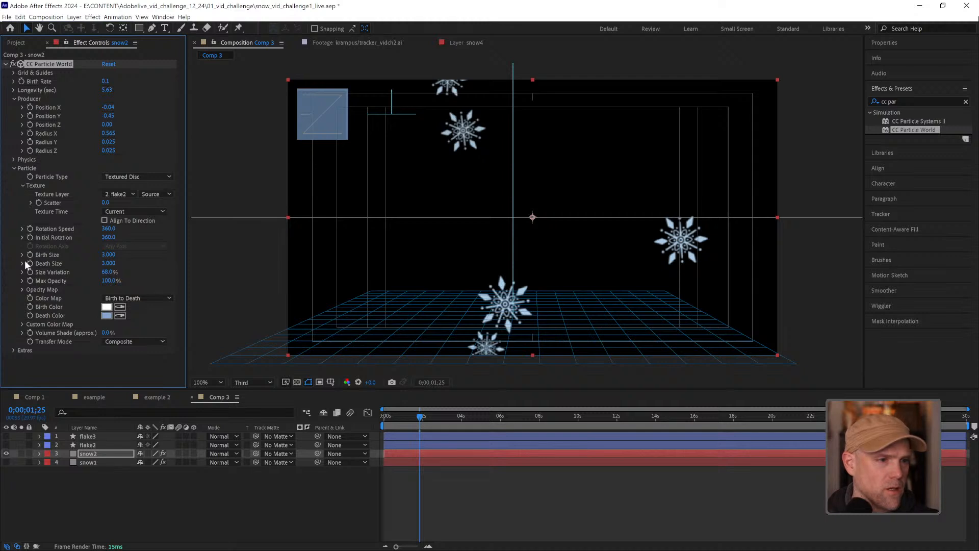
Set snow2's physics Gravity to 0.2 and make the snow1 layer visible again
{"action": "left_click", "coordinate": [14, 159]}
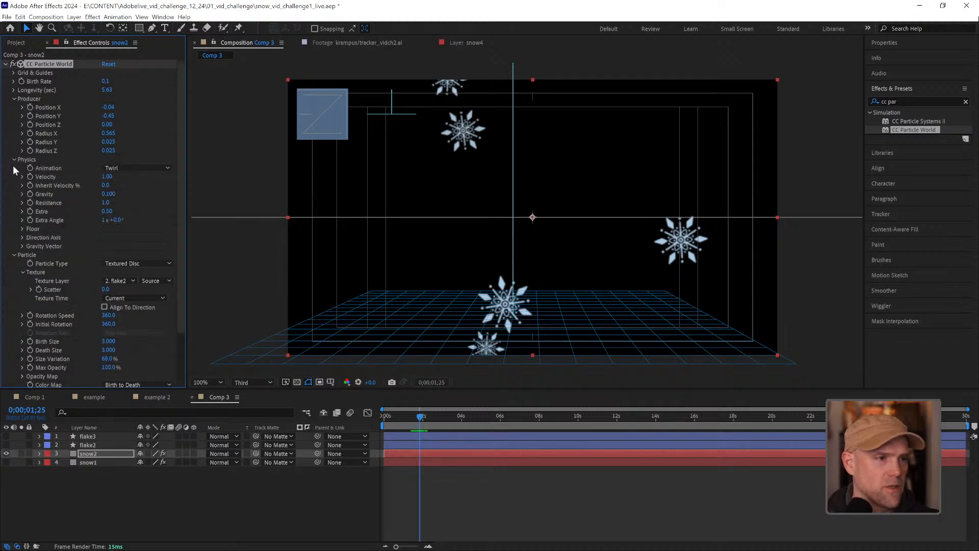
{"action": "left_click", "coordinate": [112, 194]}
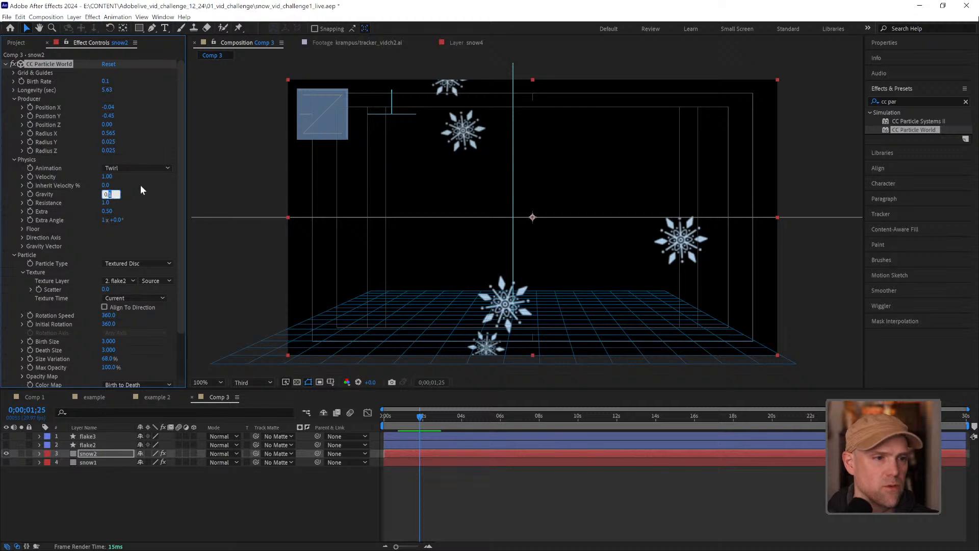
{"action": "type", "text": "0.2"}
{"action": "key", "text": "Return"}
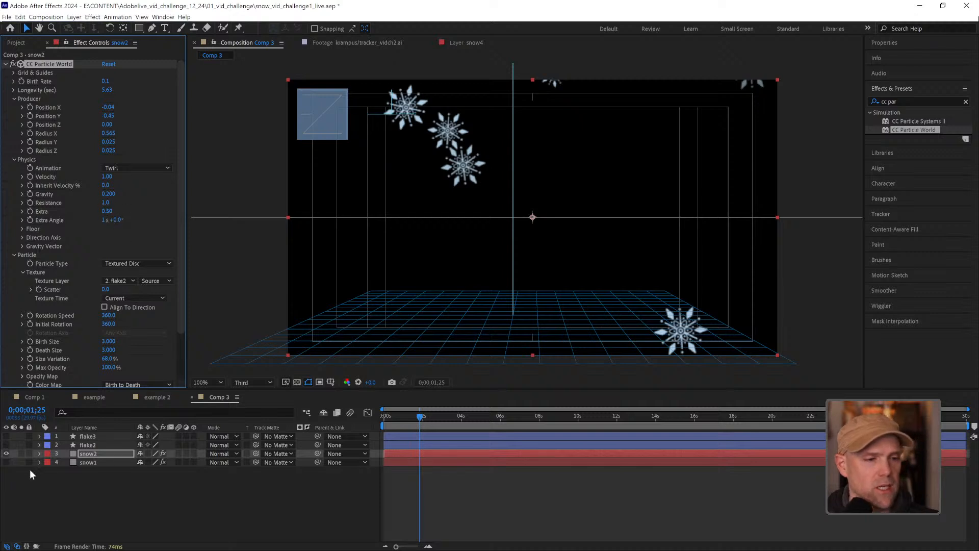
{"action": "left_click", "coordinate": [5, 463]}
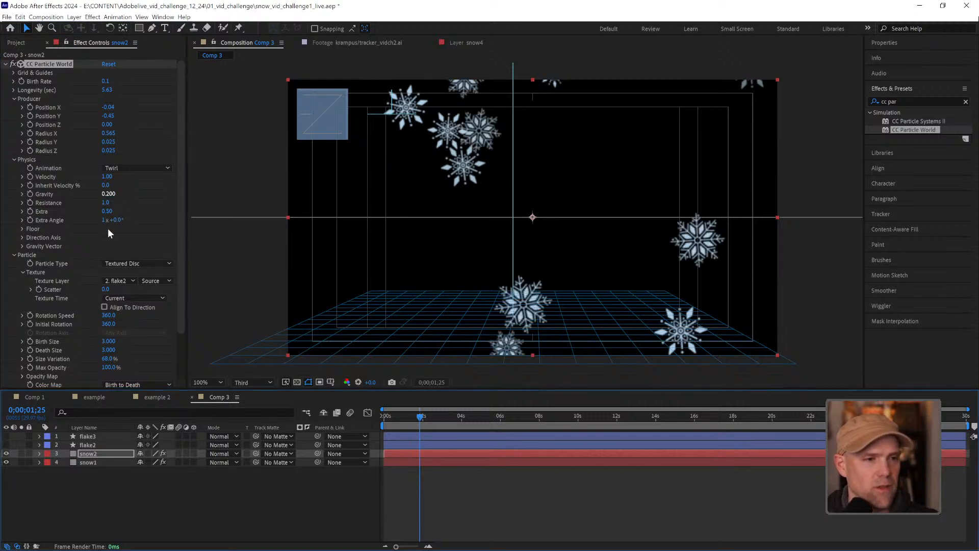
Raise snow2's physics Extra value to 0.66 and preview the two snow layers together
{"action": "left_click_drag", "start_coordinate": [109, 211], "coordinate": [115, 211]}
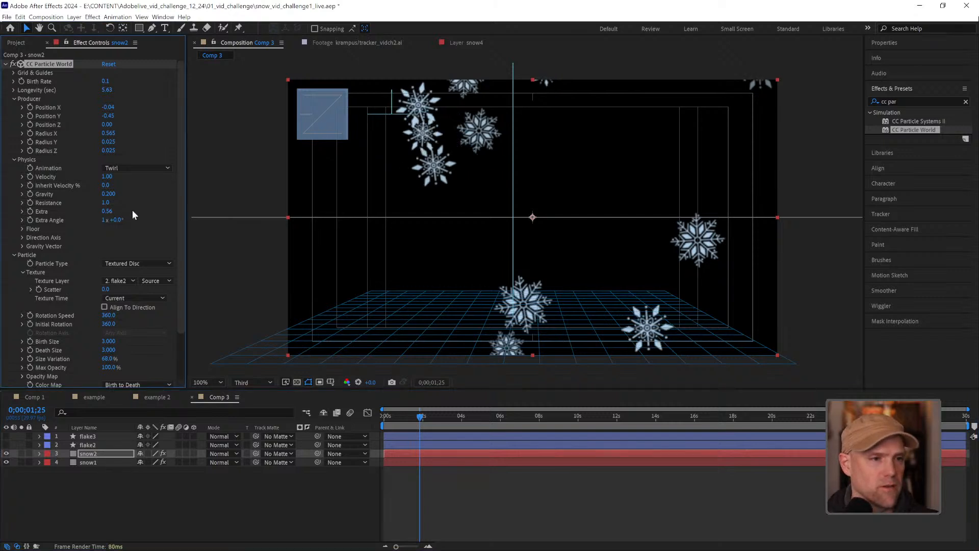
{"action": "left_click_drag", "start_coordinate": [112, 210], "coordinate": [113, 199]}
{"action": "key", "text": "space"}
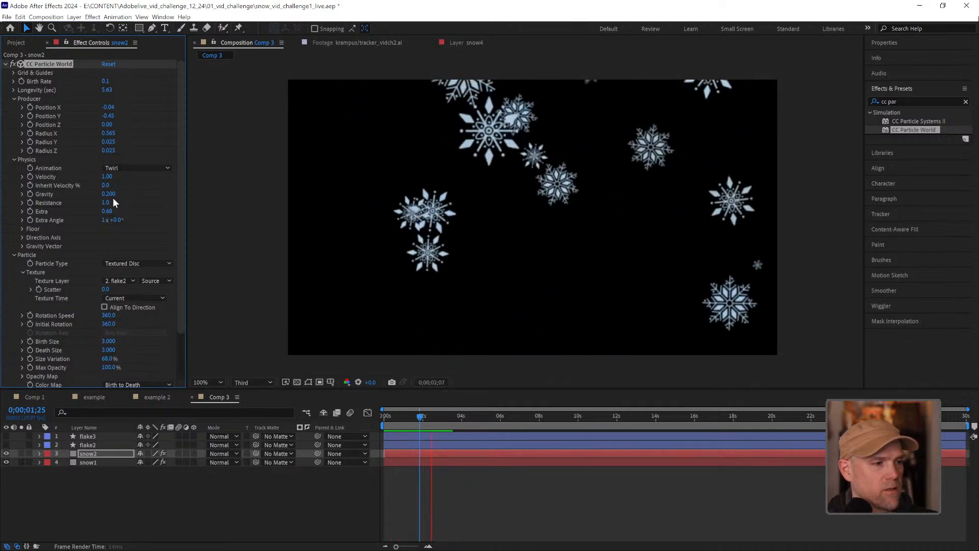
{"action": "key", "text": "space"}
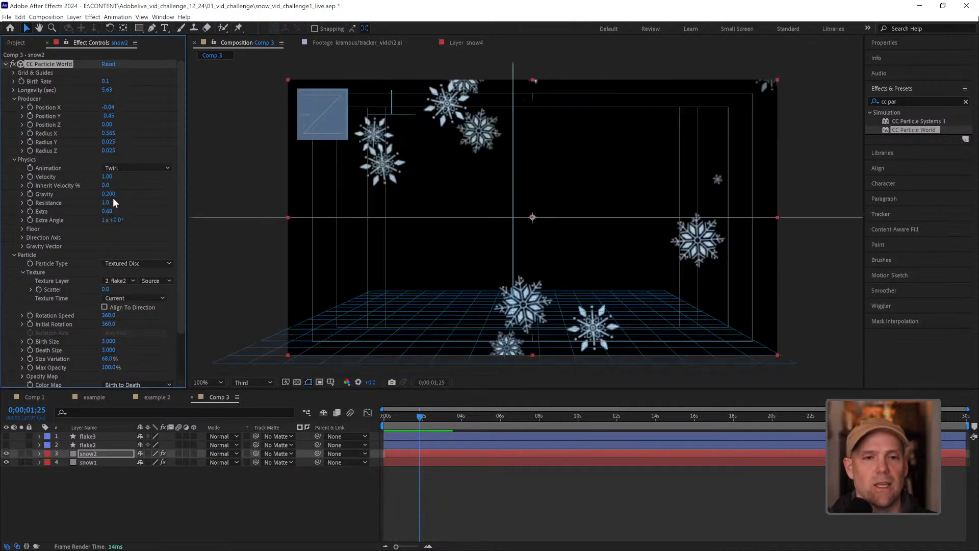
{"action": "left_click", "coordinate": [500, 492]}
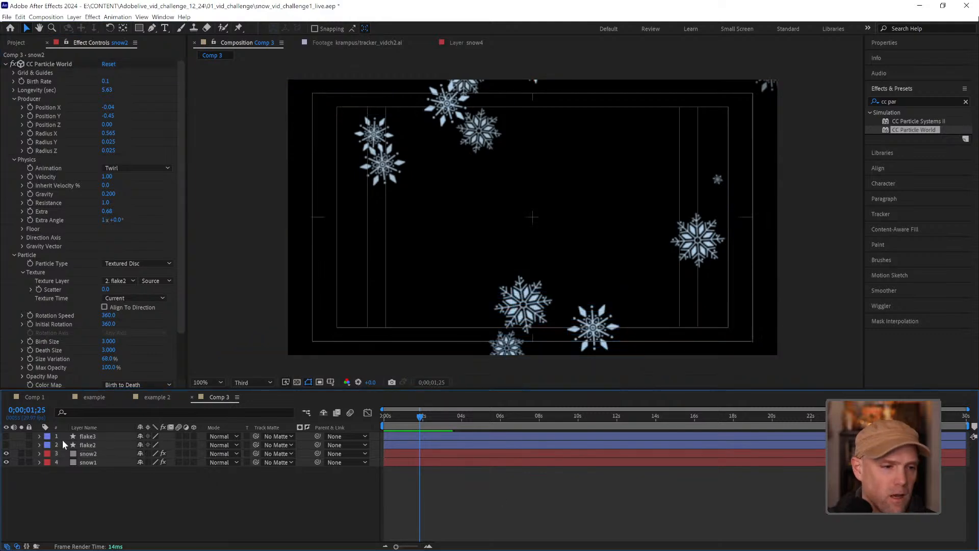
Duplicate the snow1 layer and move the copy, snow3, below snow1 in the layer stack
{"action": "left_click", "coordinate": [93, 461]}
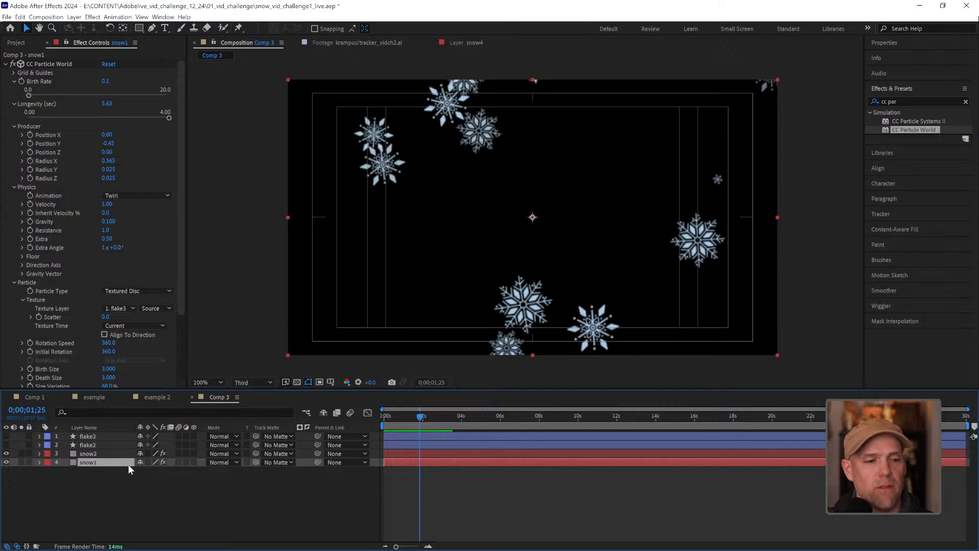
{"action": "key", "text": "ctrl+d"}
{"action": "left_click_drag", "start_coordinate": [95, 462], "coordinate": [98, 482]}
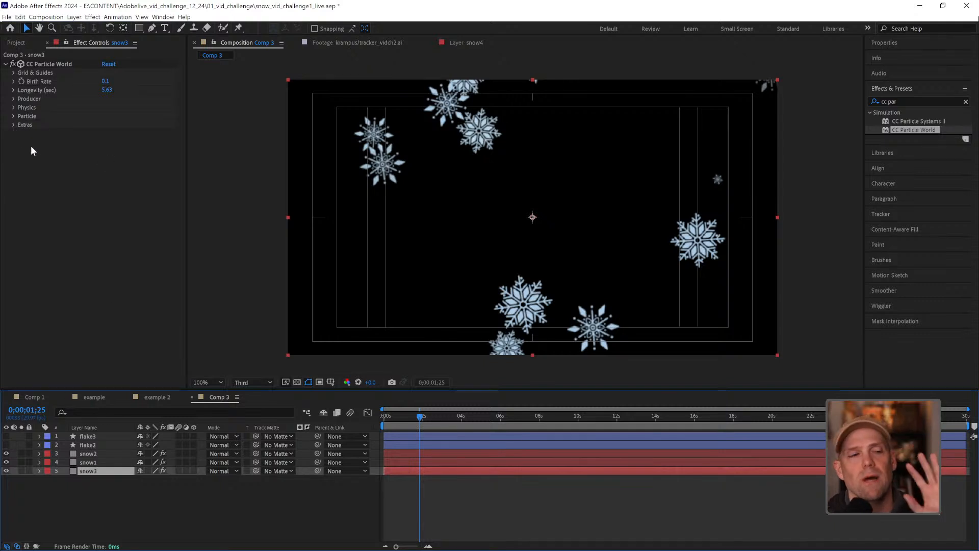
Set snow3's particle Birth Size and Death Size to 1
{"action": "left_click", "coordinate": [13, 116]}
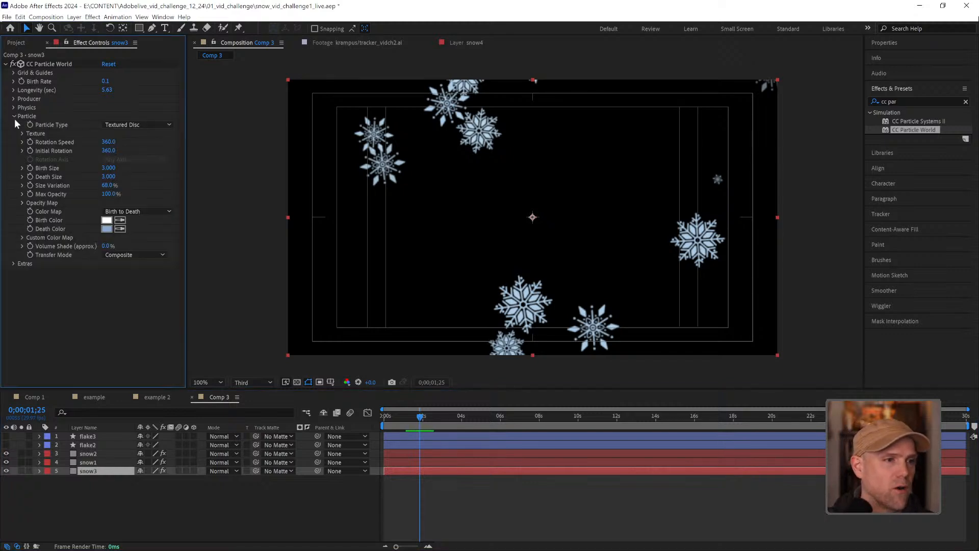
{"action": "left_click", "coordinate": [108, 168]}
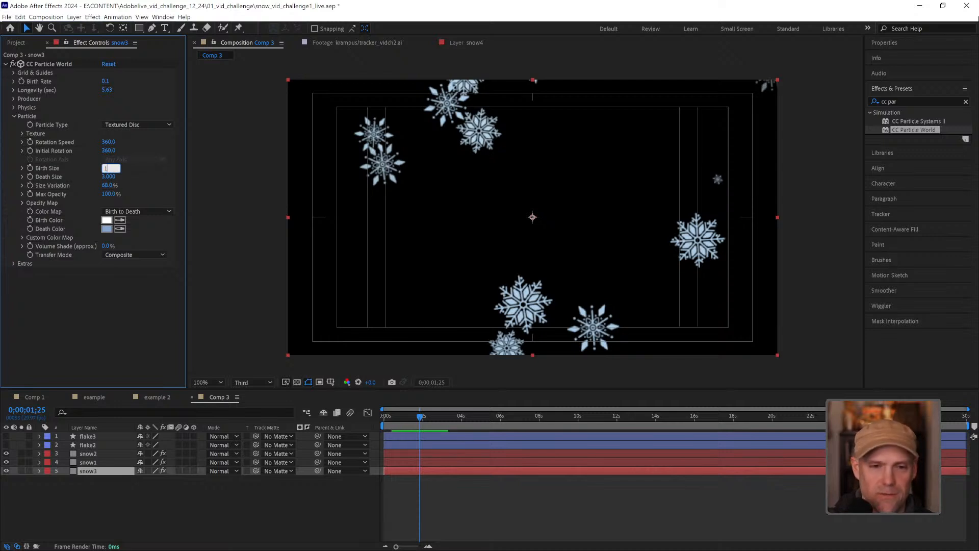
{"action": "type", "text": "1"}
{"action": "key", "text": "Return"}
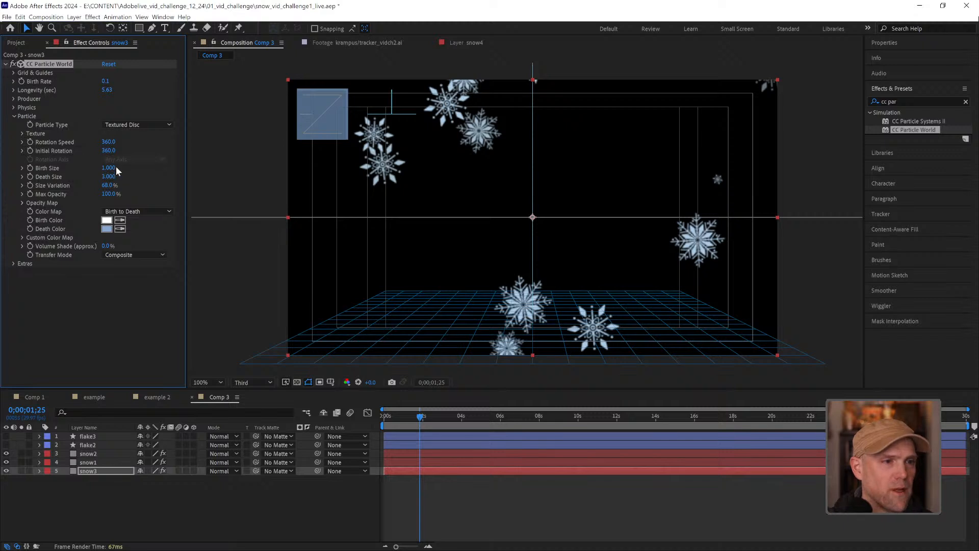
{"action": "key", "text": "Return"}
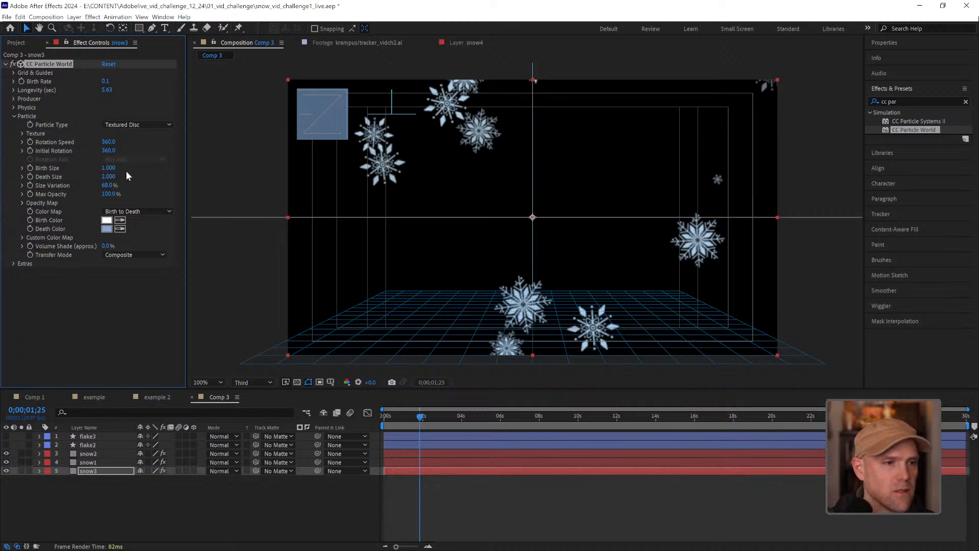
{"action": "key", "text": "1"}
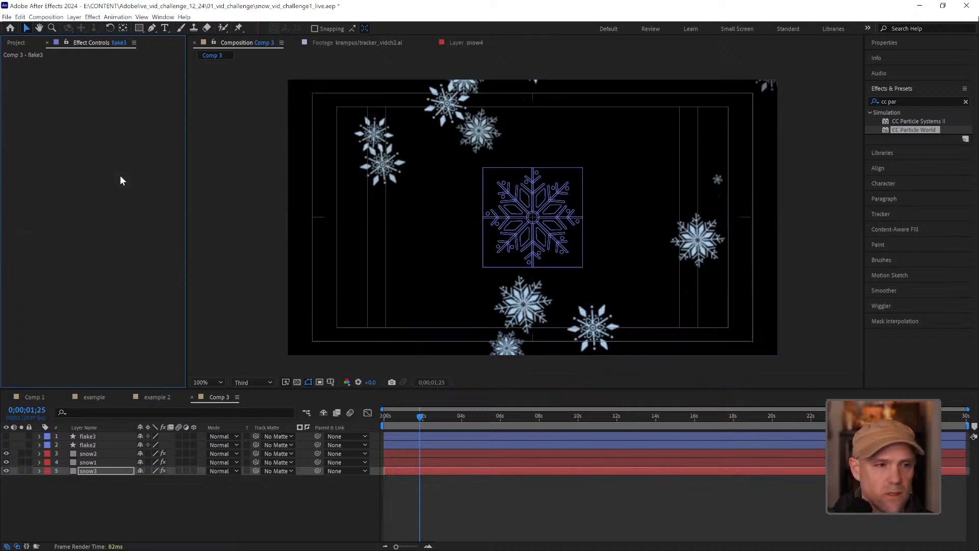
{"action": "left_click", "coordinate": [161, 492]}
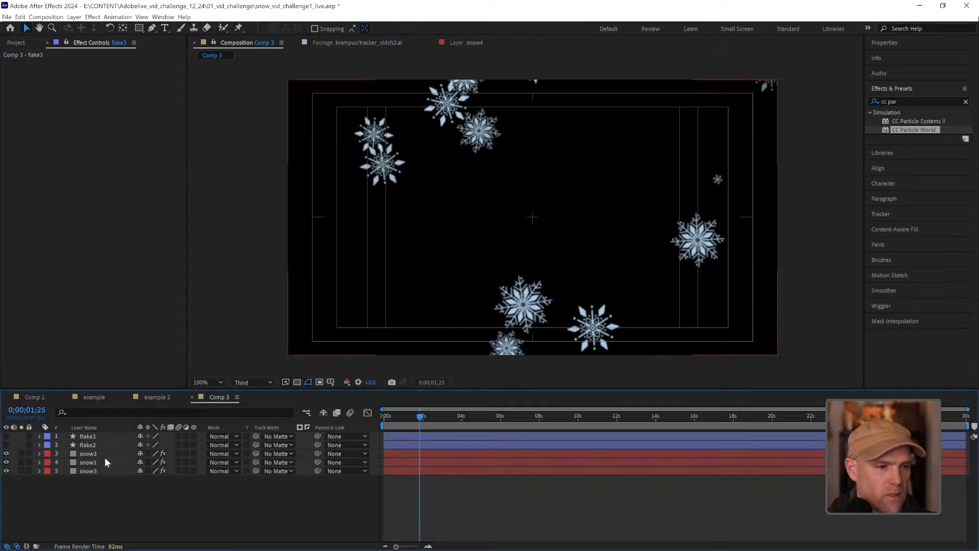
{"action": "left_click", "coordinate": [105, 471]}
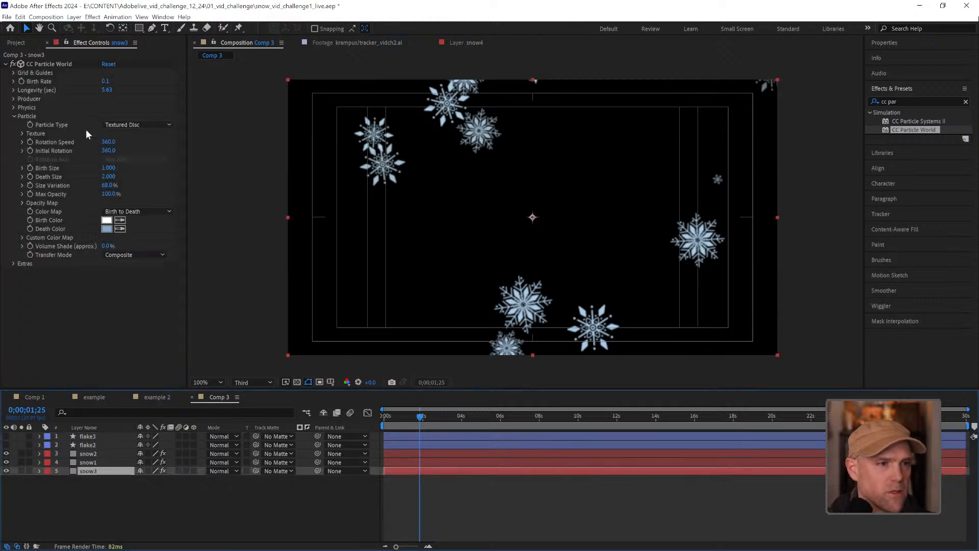
{"action": "left_click", "coordinate": [116, 176]}
{"action": "type", "text": "1"}
{"action": "key", "text": "Return"}
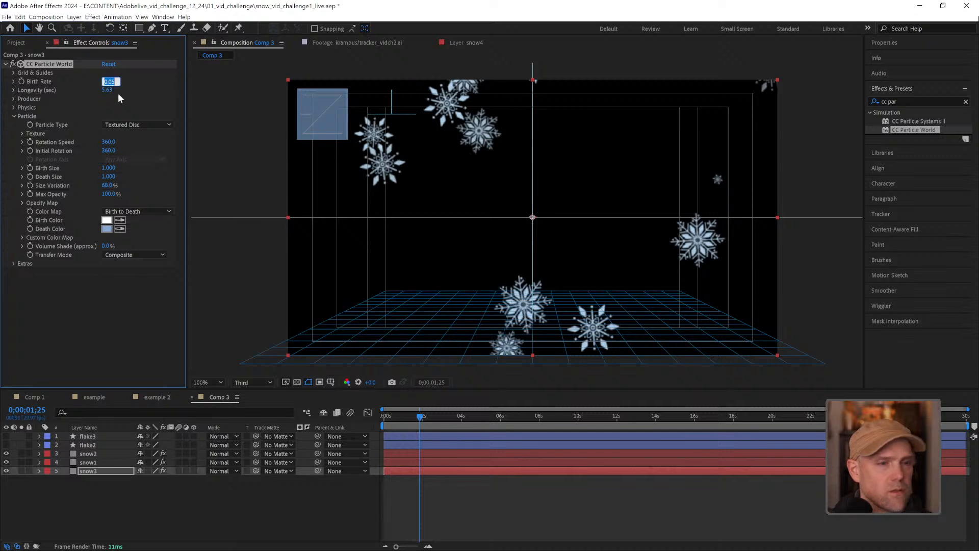
Enter 0.1 for snow3's Birth Rate and preview the three snow layers
{"action": "type", "text": "0.1"}
{"action": "key", "text": "Return"}
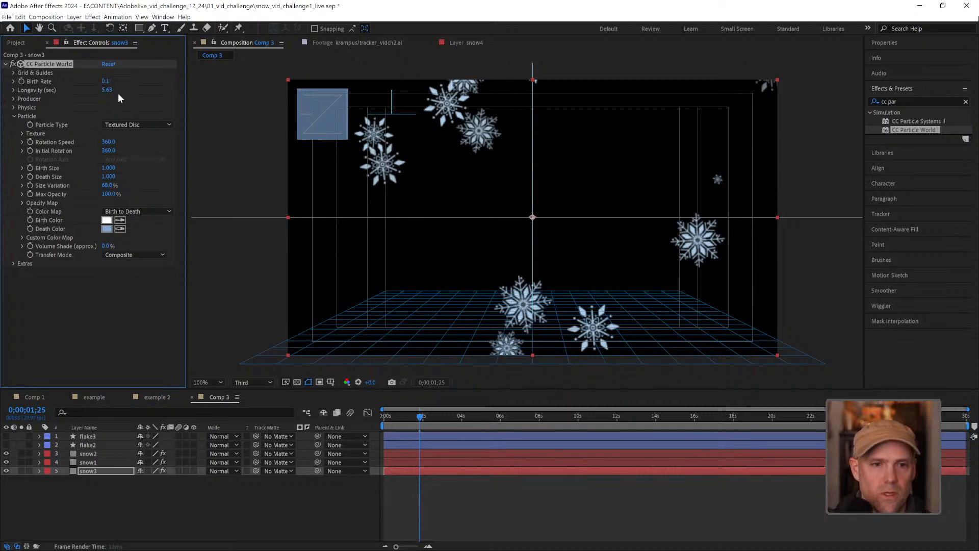
{"action": "key", "text": "space"}
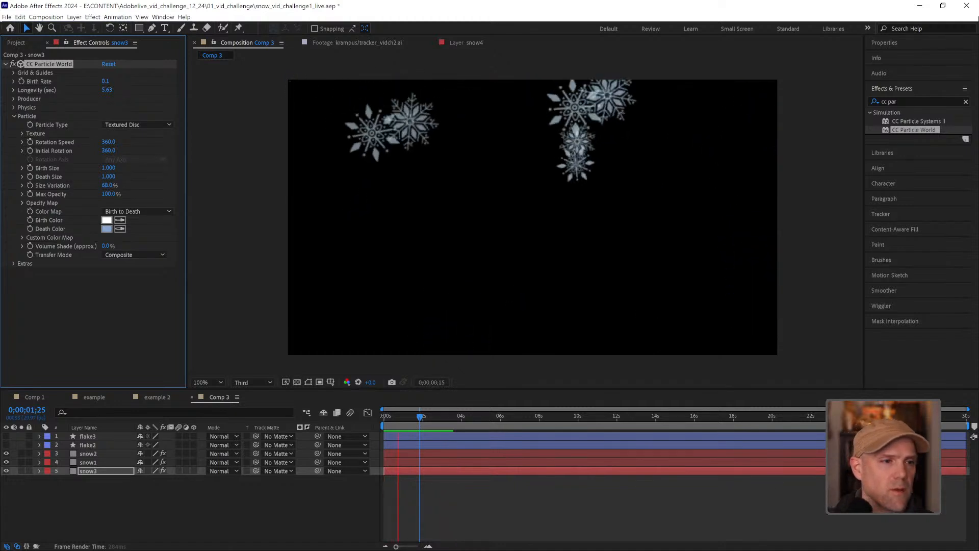
Set snow3's particle Birth Size and Death Size to 2 and preview the layered snowfall
{"action": "left_click", "coordinate": [109, 169]}
{"action": "type", "text": "2"}
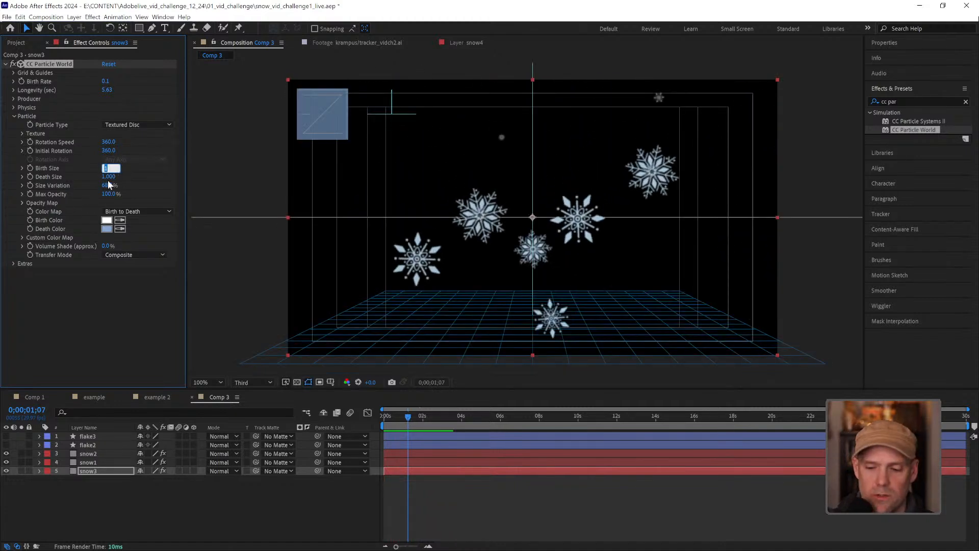
{"action": "key", "text": "Return"}
{"action": "left_click", "coordinate": [108, 176]}
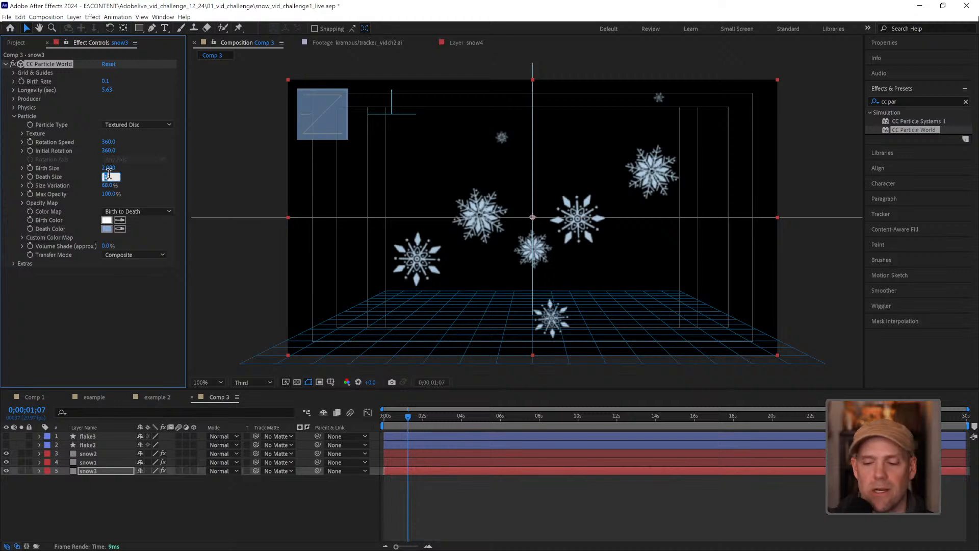
{"action": "type", "text": "2"}
{"action": "key", "text": "Return"}
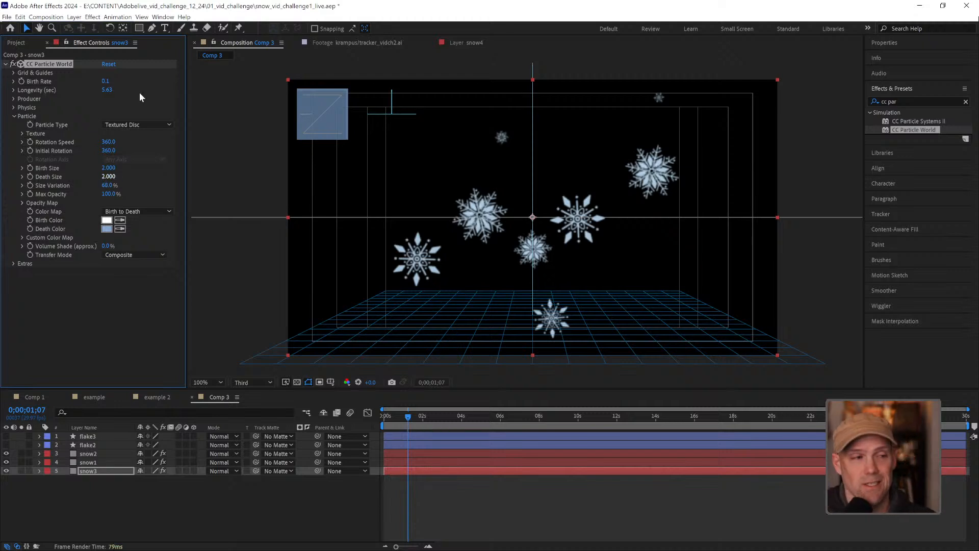
{"action": "left_click", "coordinate": [511, 505]}
{"action": "key", "text": "space"}
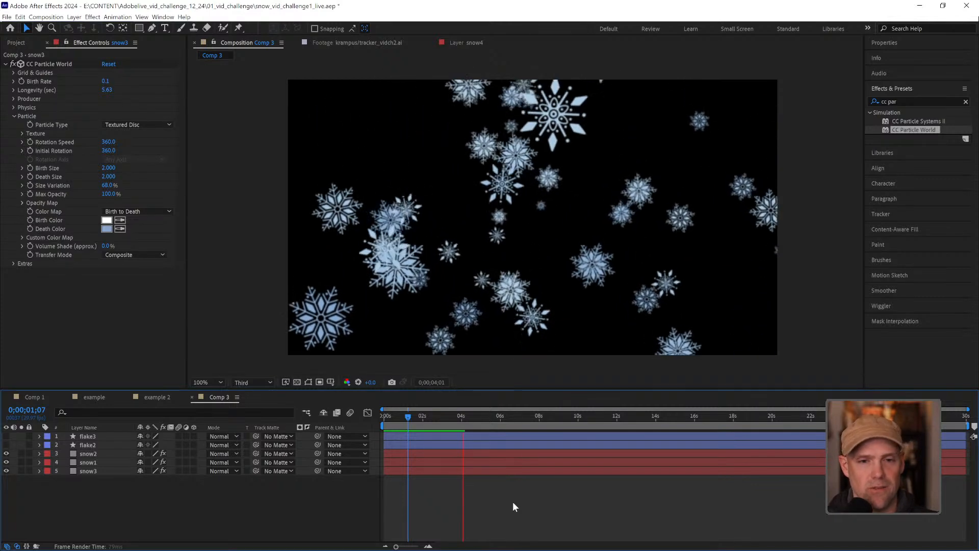
{"action": "key", "text": "'"}
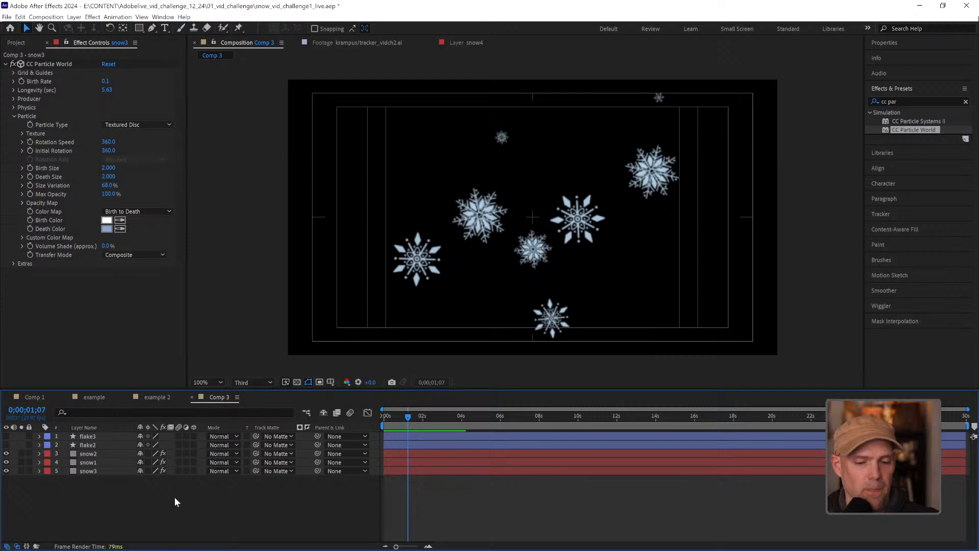
Create a 1920 x 1080 solid in deep red, colour 641212
{"action": "key", "text": "ctrl+y"}
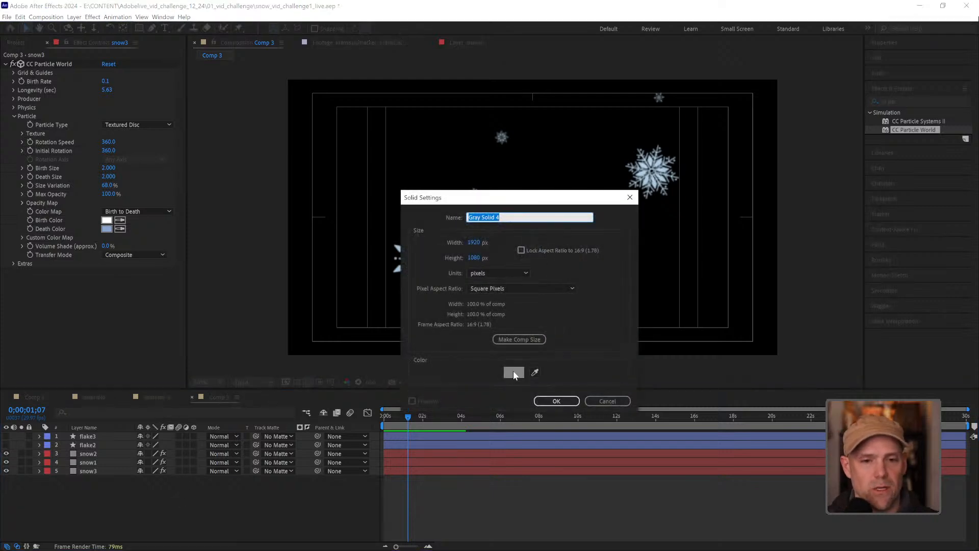
{"action": "left_click", "coordinate": [513, 373]}
{"action": "left_click_drag", "start_coordinate": [761, 276], "coordinate": [754, 283]}
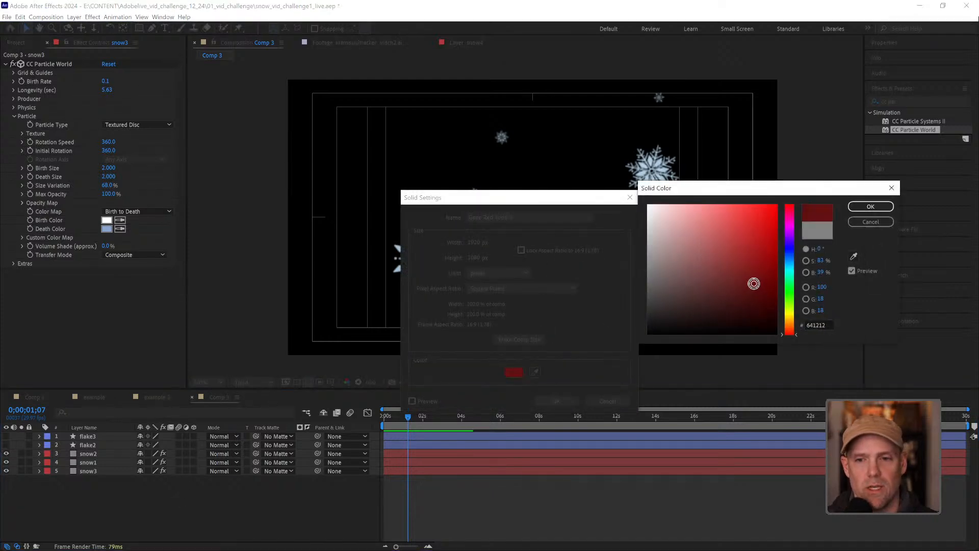
{"action": "left_click", "coordinate": [870, 207]}
{"action": "left_click", "coordinate": [557, 400]}
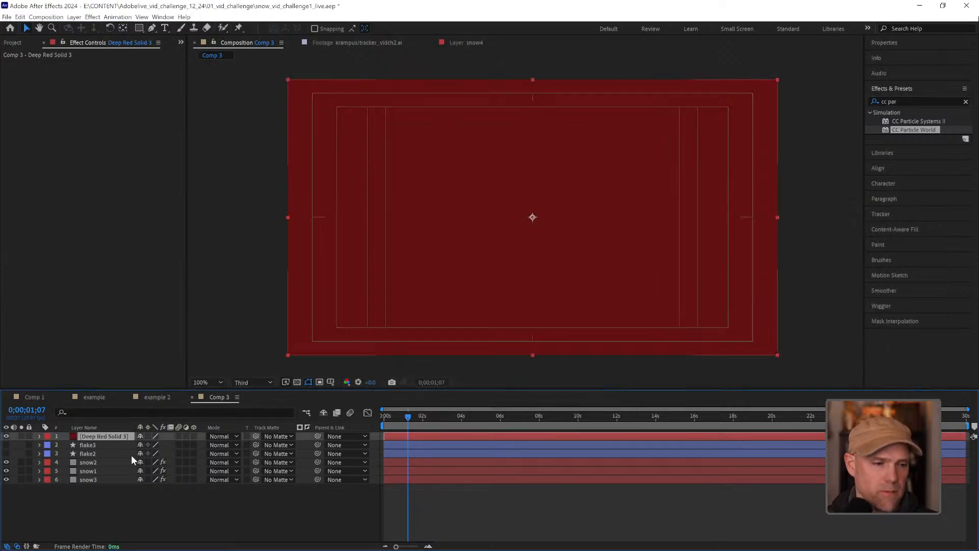
Move the deep red solid beneath all snow layers as a background and preview the composition
{"action": "left_click_drag", "start_coordinate": [103, 436], "coordinate": [116, 497]}
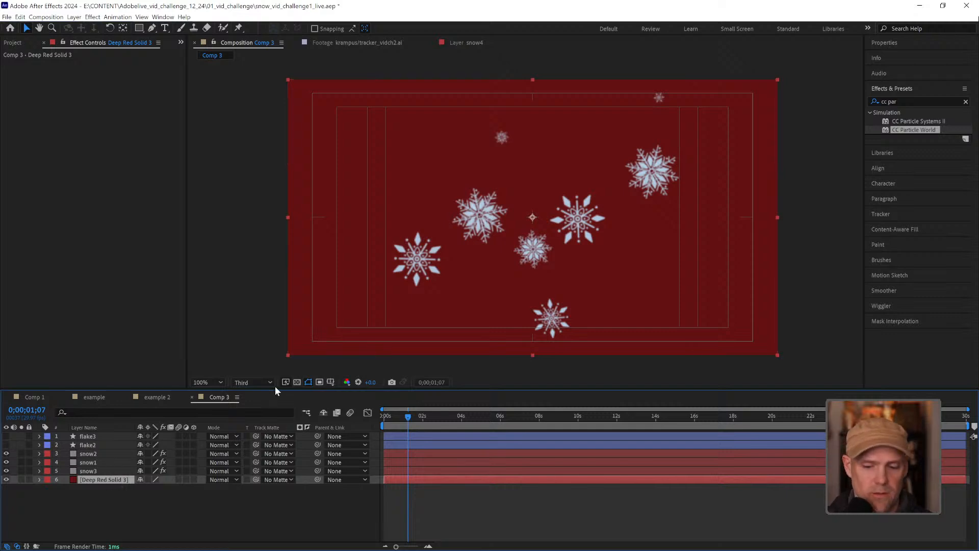
{"action": "key", "text": "space"}
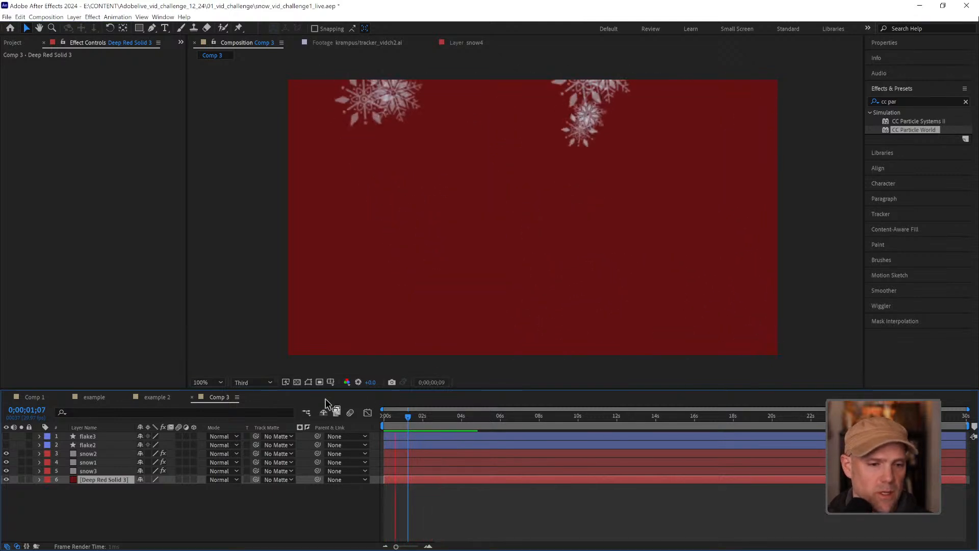
{"action": "left_click", "coordinate": [329, 502]}
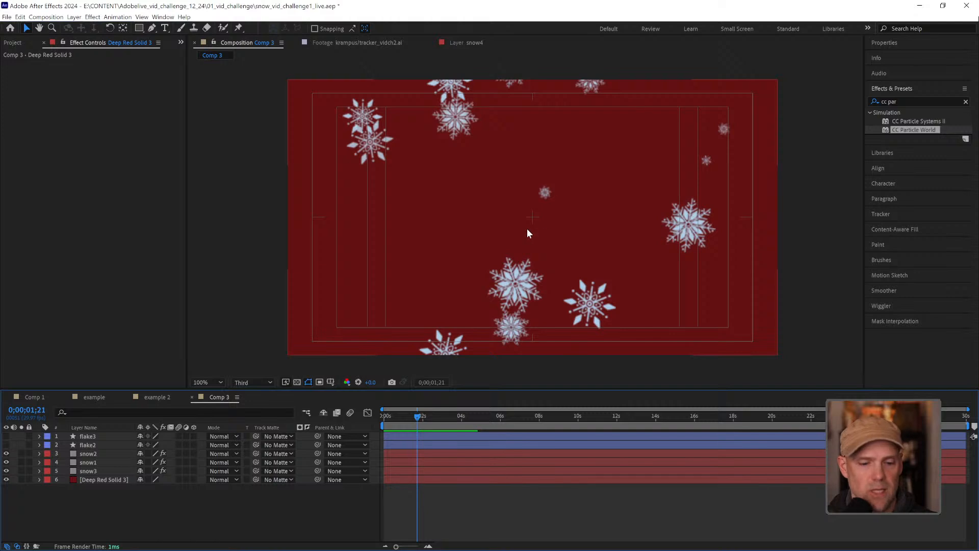
Add a "Happy Holidays!" text layer near the center of the composition
{"action": "key", "text": "ctrl+t"}
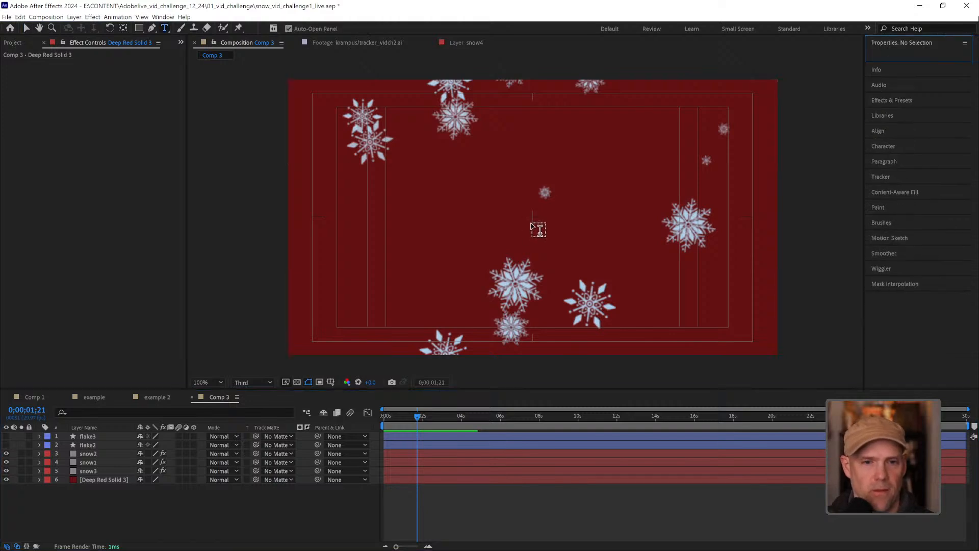
{"action": "left_click", "coordinate": [539, 229]}
{"action": "type", "text": "Happ"}
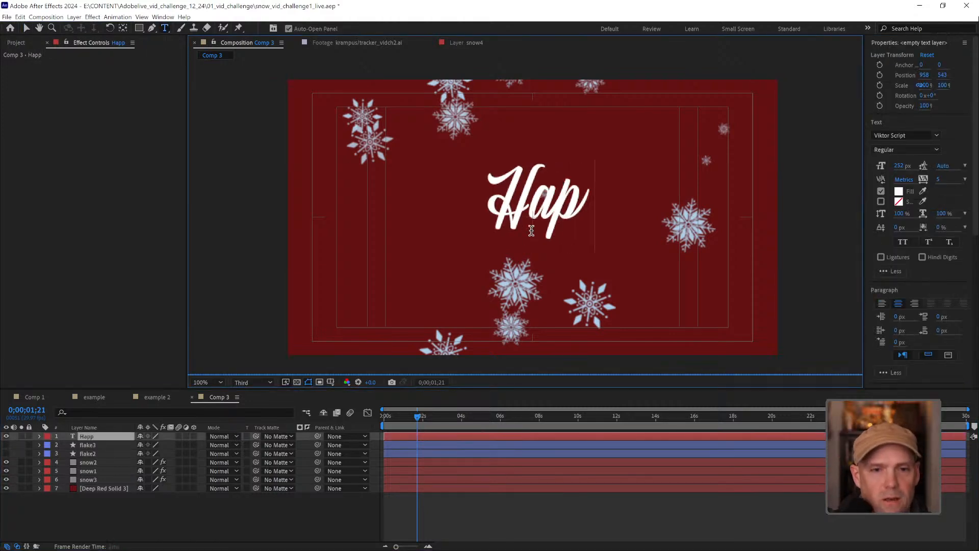
{"action": "type", "text": "y Holid"}
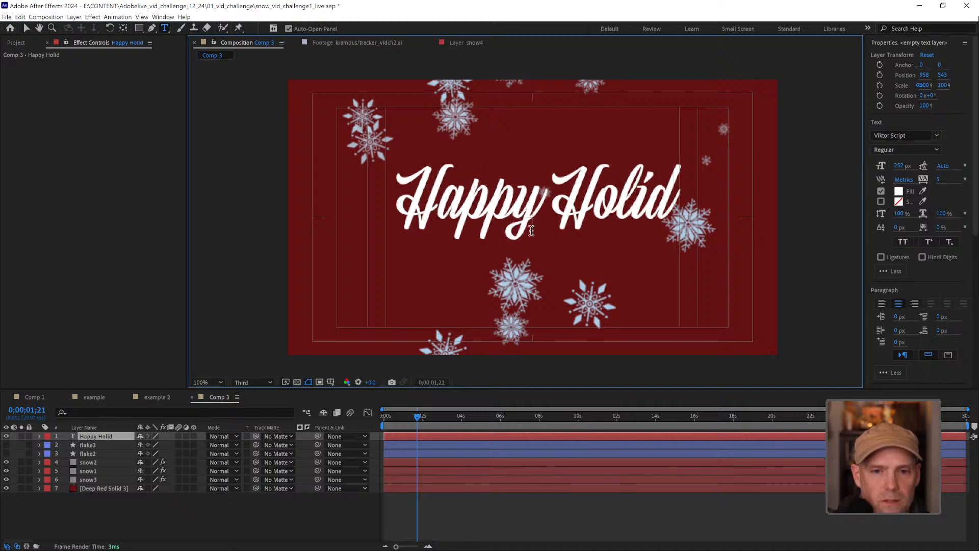
{"action": "type", "text": "ays!"}
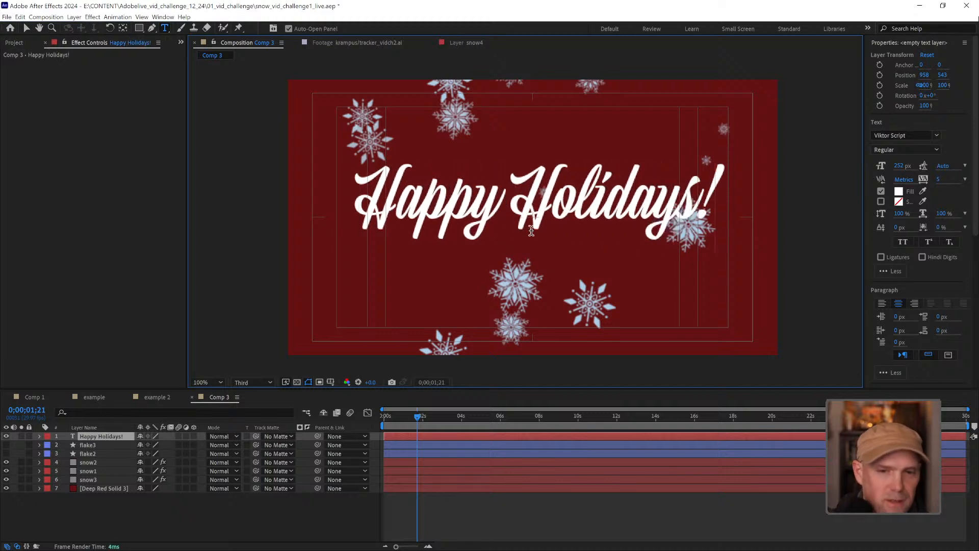
{"action": "left_click", "coordinate": [555, 518]}
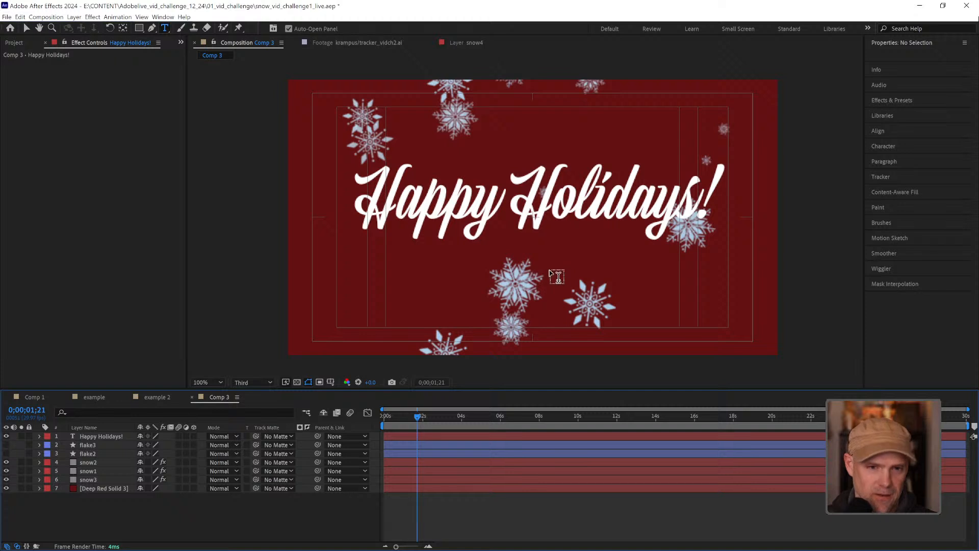
{"action": "key", "text": "v"}
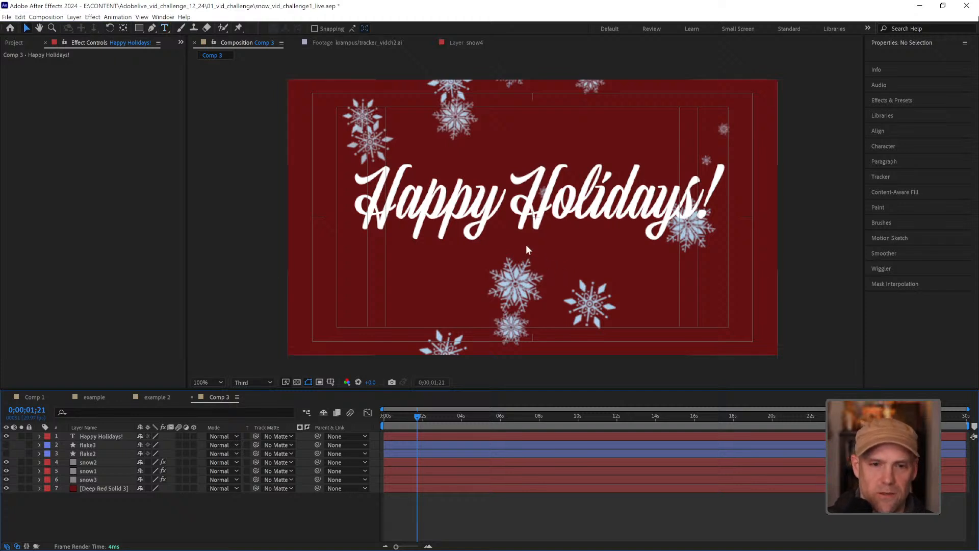
Center the Happy Holidays! text in the frame, lowered to about Y 576, and preview it over the snow
{"action": "left_click", "coordinate": [113, 490]}
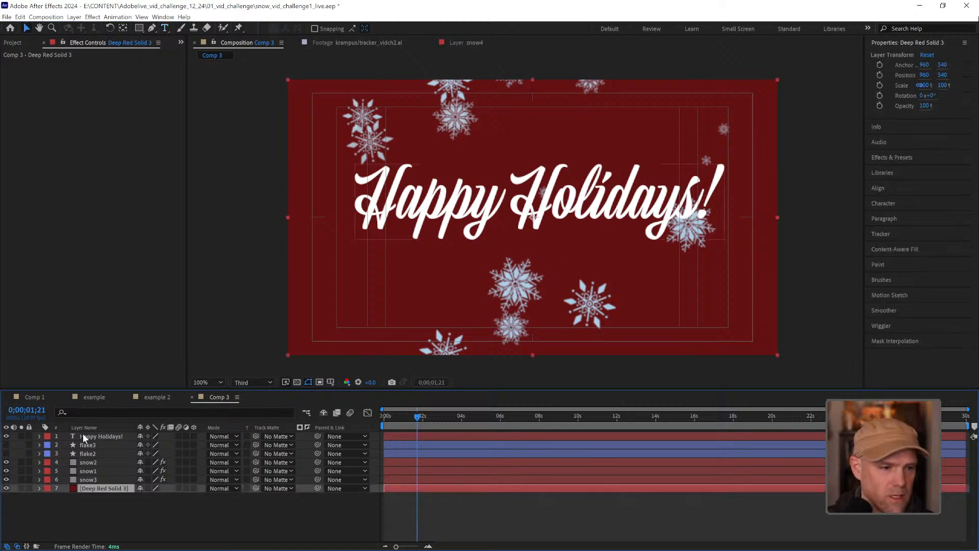
{"action": "left_click", "coordinate": [93, 436]}
{"action": "key", "text": "ctrl+Home"}
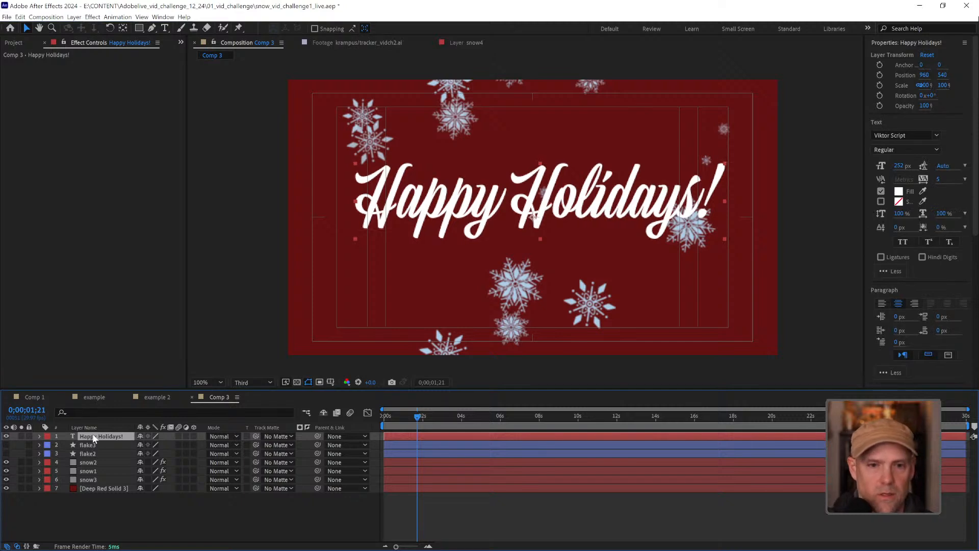
{"action": "left_click_drag", "start_coordinate": [527, 217], "coordinate": [529, 226]}
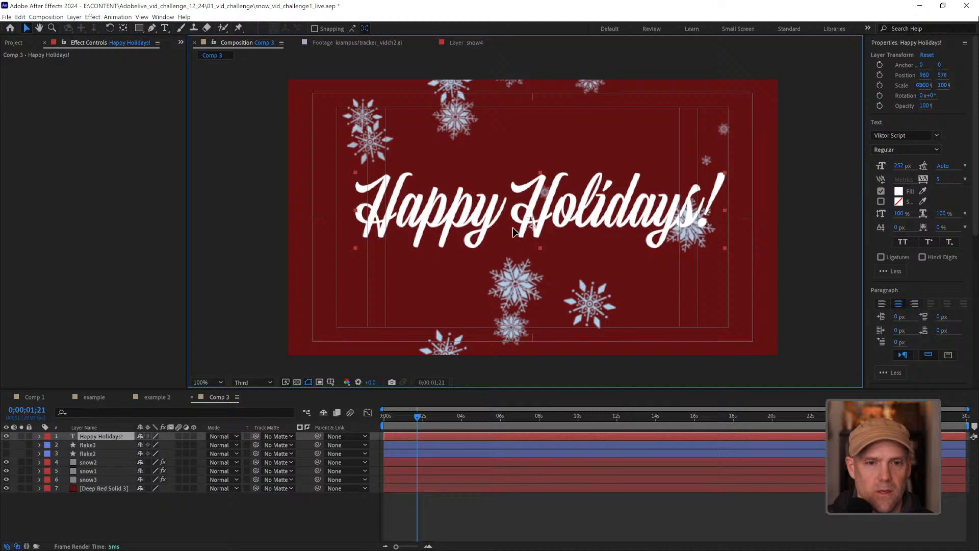
{"action": "left_click", "coordinate": [538, 512]}
{"action": "key", "text": "space"}
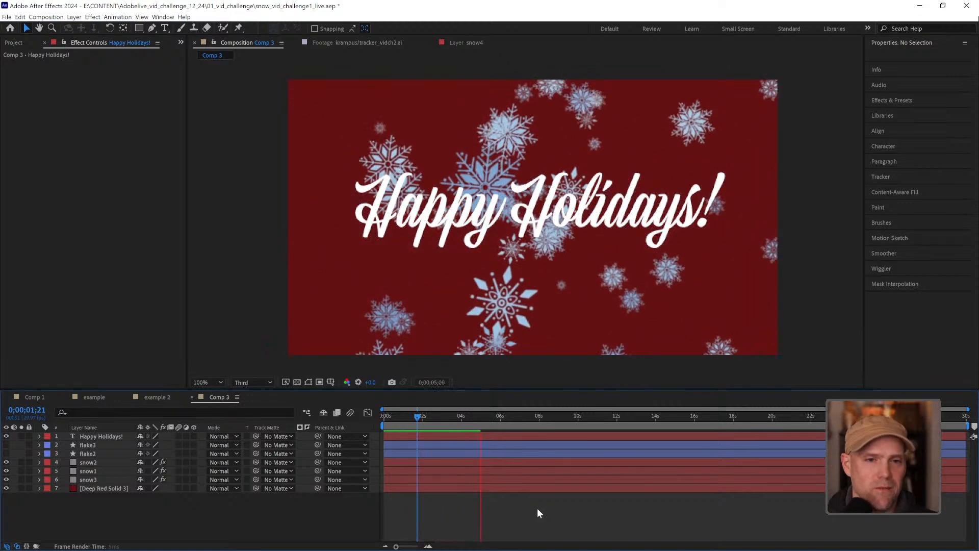
{"action": "key", "text": "space"}
{"action": "key", "text": "apostrophe"}
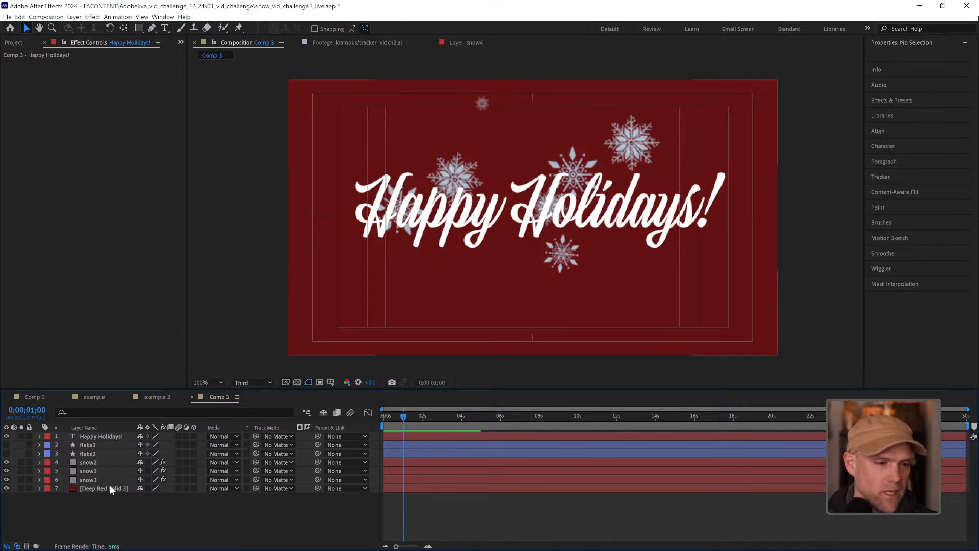
Duplicate the snow3 layer and rename the copy as snowmask
{"action": "left_click", "coordinate": [95, 479]}
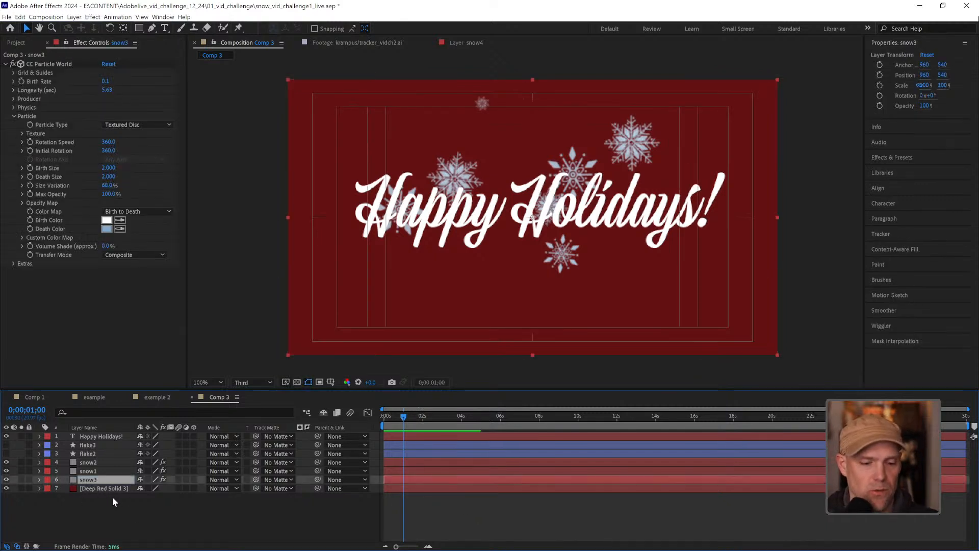
{"action": "key", "text": "ctrl+d"}
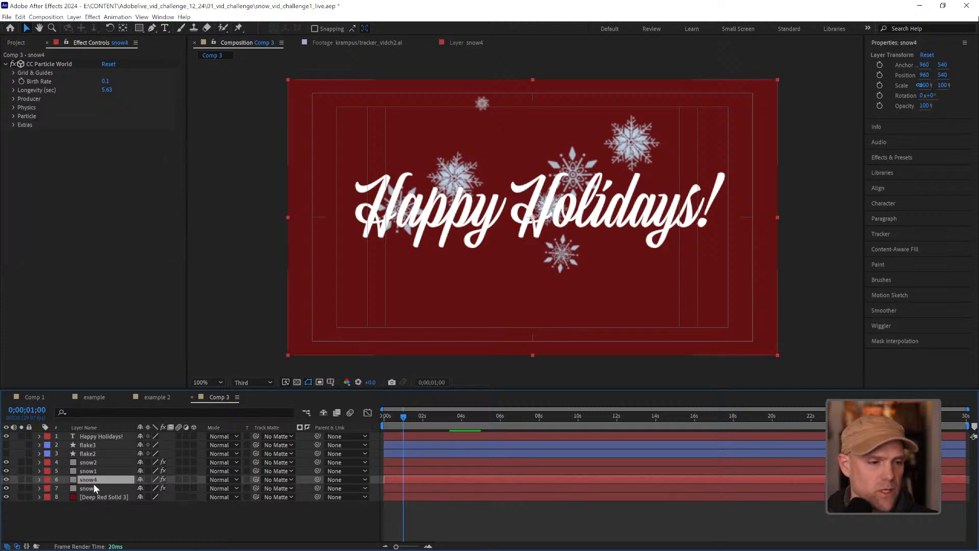
{"action": "double_click", "coordinate": [94, 480]}
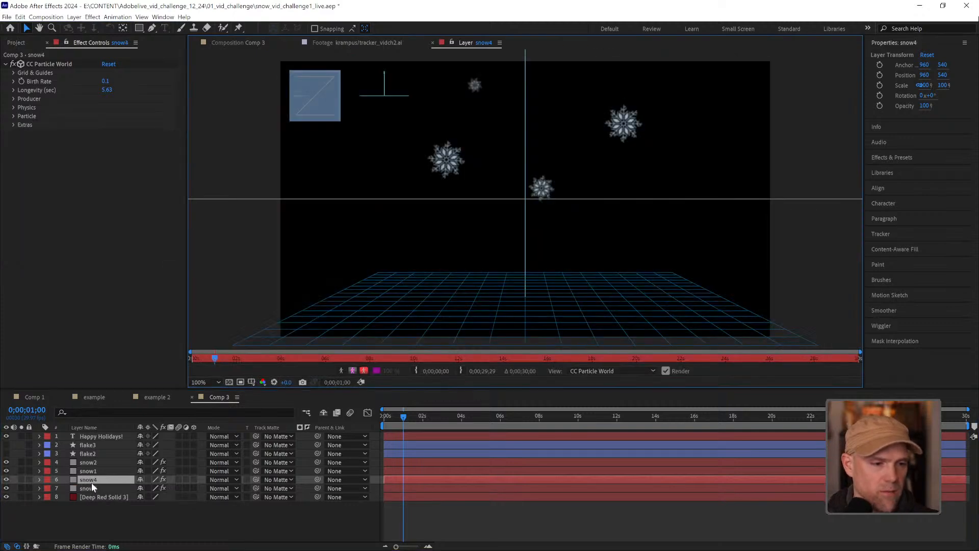
{"action": "right_click", "coordinate": [92, 483]}
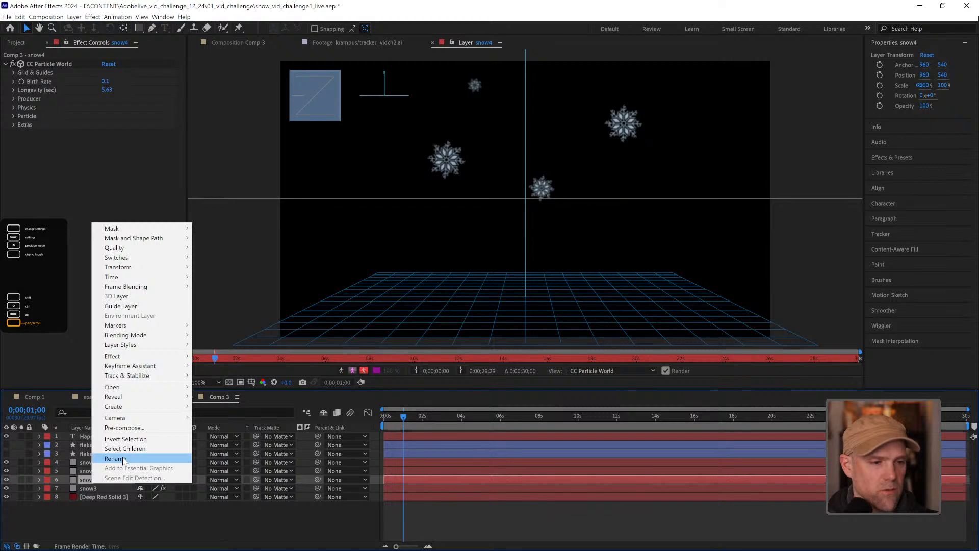
{"action": "left_click", "coordinate": [102, 478]}
{"action": "left_click_drag", "start_coordinate": [94, 479], "coordinate": [128, 481]}
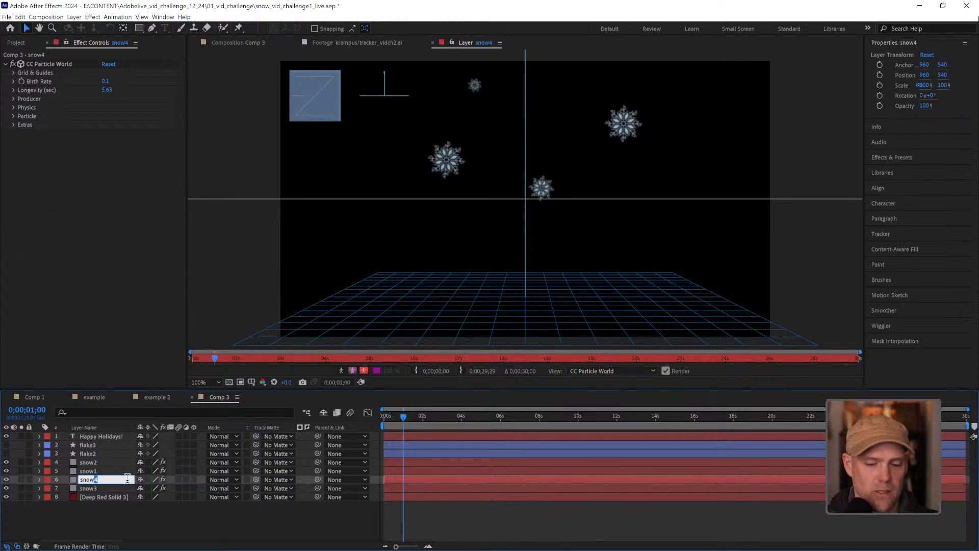
{"action": "key", "text": "Return"}
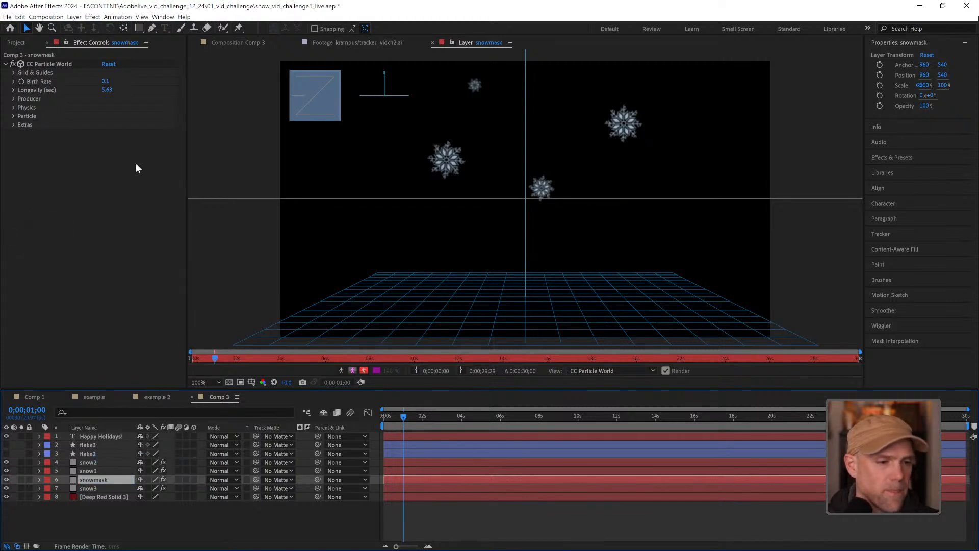
Set the snowmask layer's particle Birth Size and Death Size to 5
{"action": "left_click", "coordinate": [13, 115]}
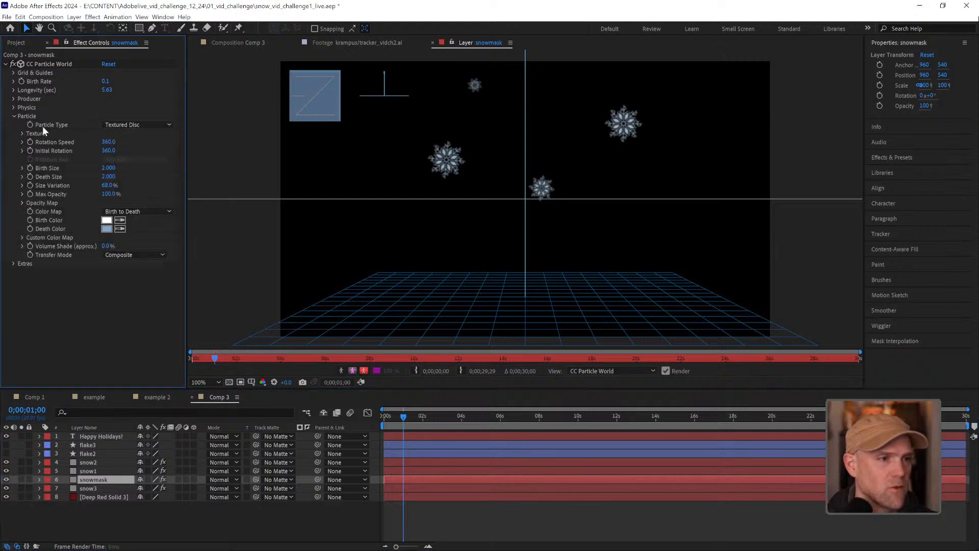
{"action": "left_click", "coordinate": [118, 168]}
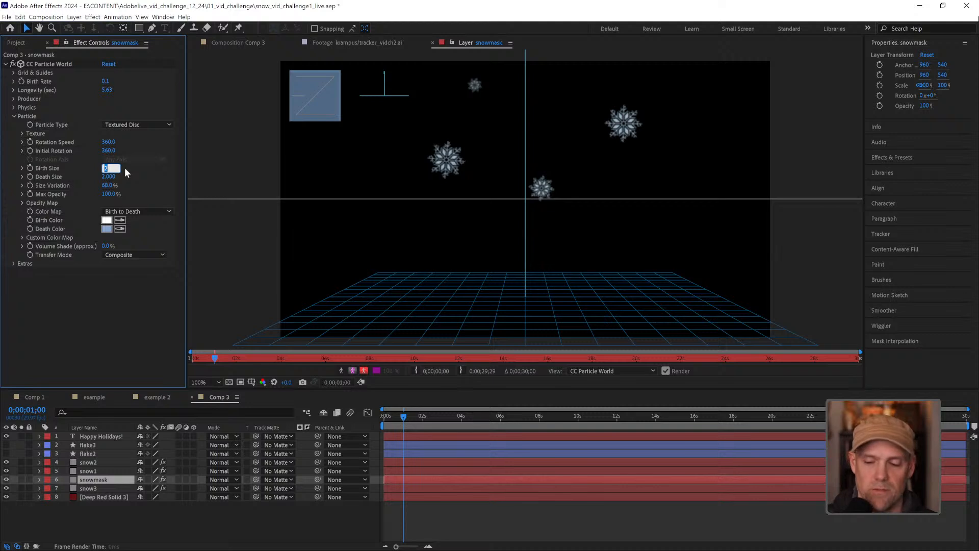
{"action": "type", "text": "5"}
{"action": "key", "text": "Return"}
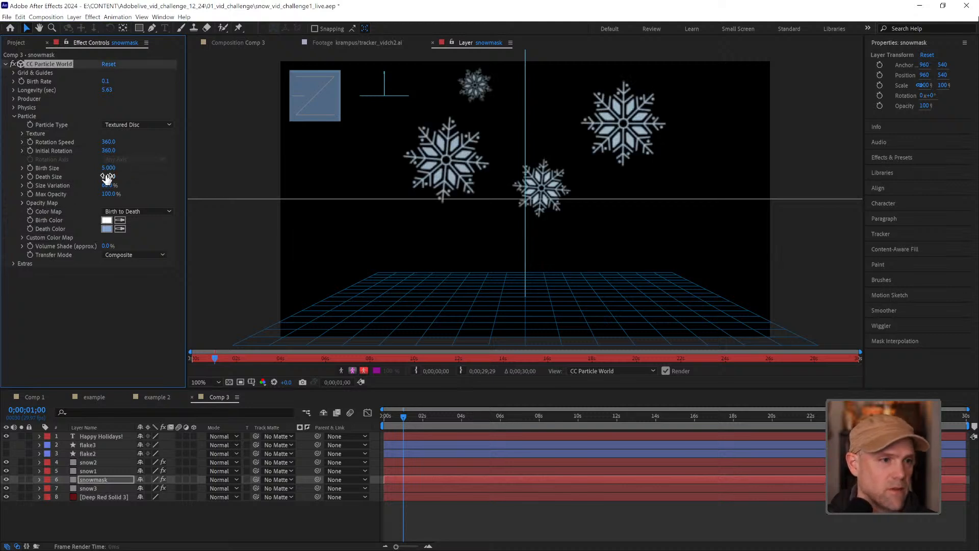
{"action": "left_click", "coordinate": [108, 176]}
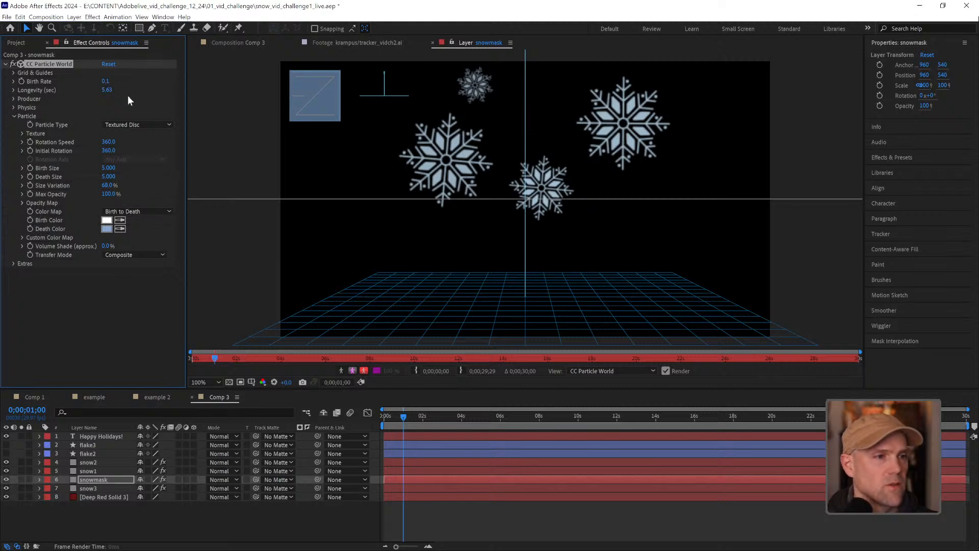
Set the snowmask layer's Birth Rate to 1 and check the denser snow in the composition at about 0;00;03;07
{"action": "left_click", "coordinate": [106, 81]}
{"action": "type", "text": "1"}
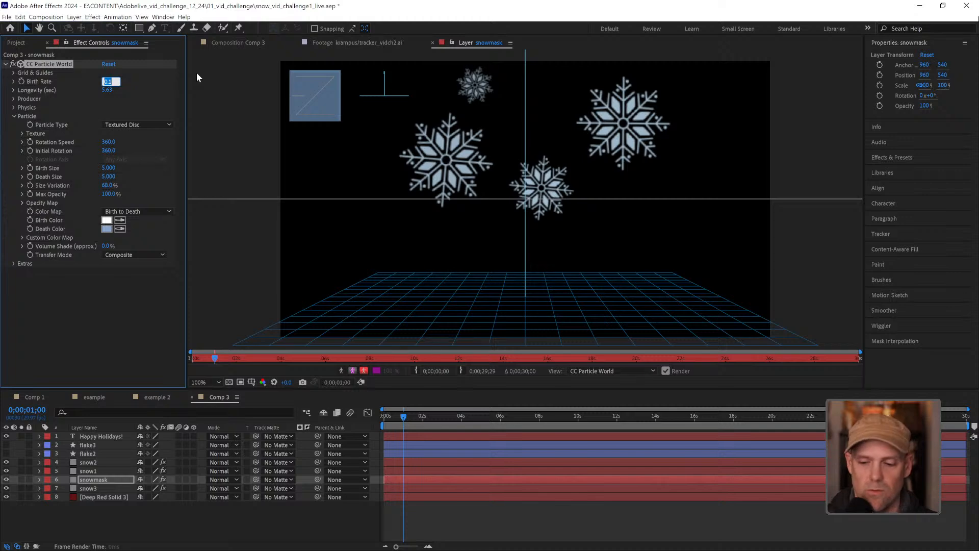
{"action": "key", "text": "Return"}
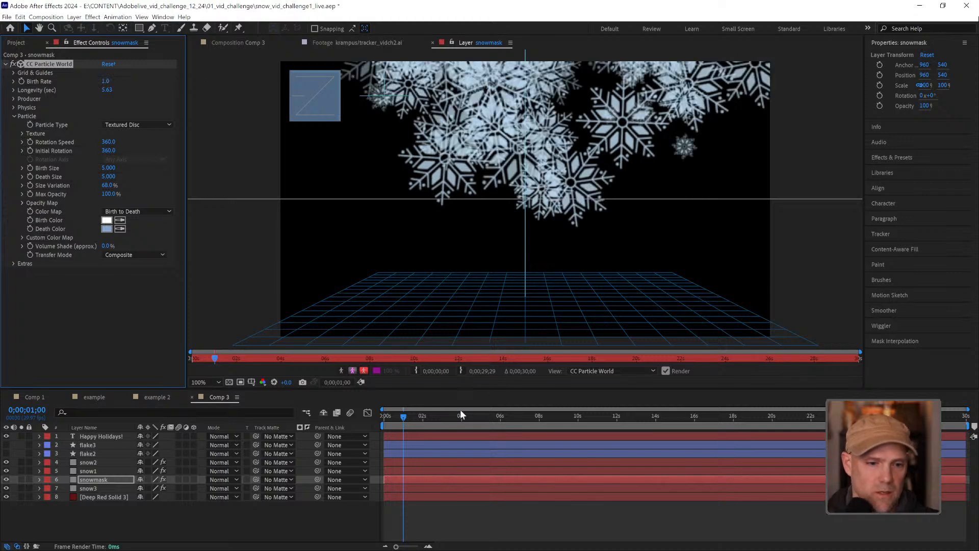
{"action": "left_click_drag", "start_coordinate": [403, 415], "coordinate": [446, 416]}
{"action": "left_click", "coordinate": [240, 43]}
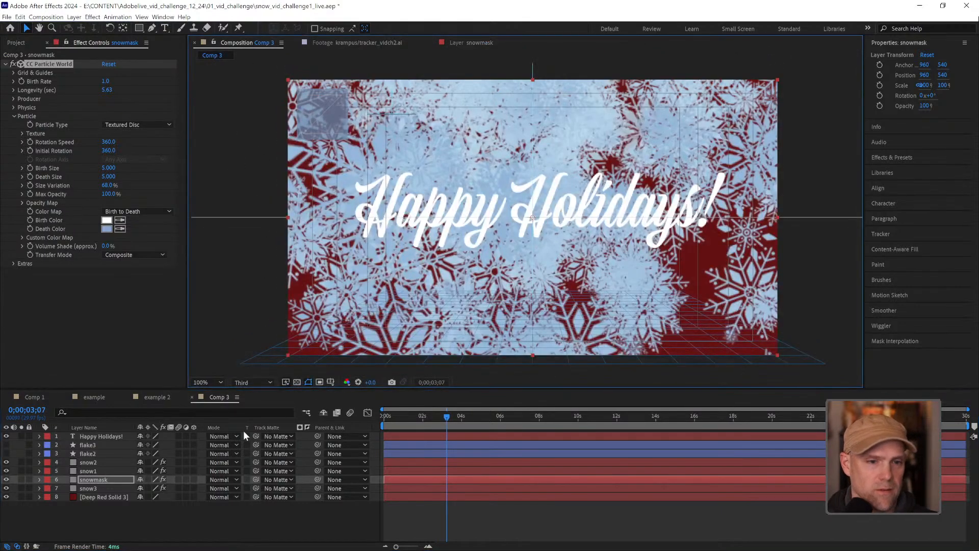
Duplicate the Happy Holidays! text layer and move the snowmask layer directly beneath the two text layers
{"action": "left_click", "coordinate": [102, 436]}
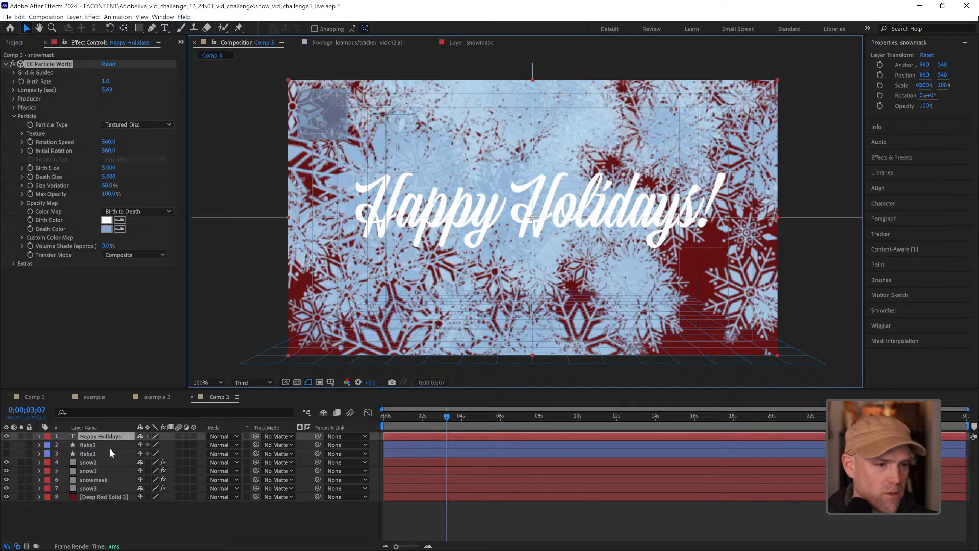
{"action": "key", "text": "ctrl+d"}
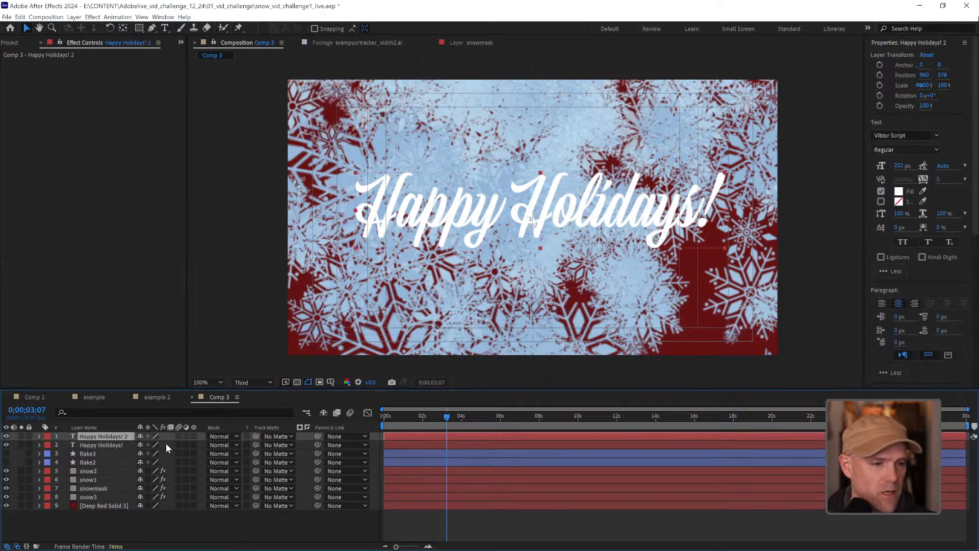
{"action": "double_click", "coordinate": [100, 489]}
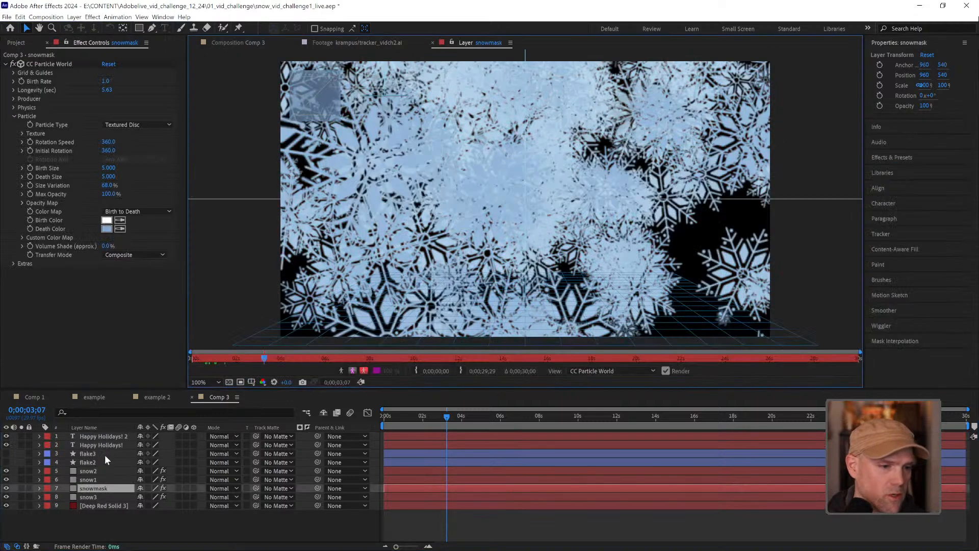
{"action": "left_click_drag", "start_coordinate": [110, 490], "coordinate": [112, 450]}
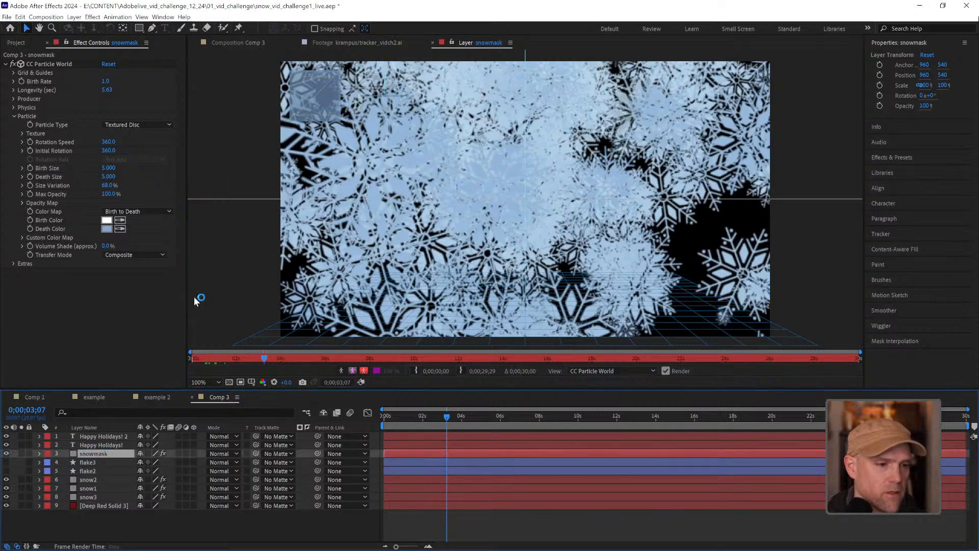
{"action": "left_click", "coordinate": [234, 43]}
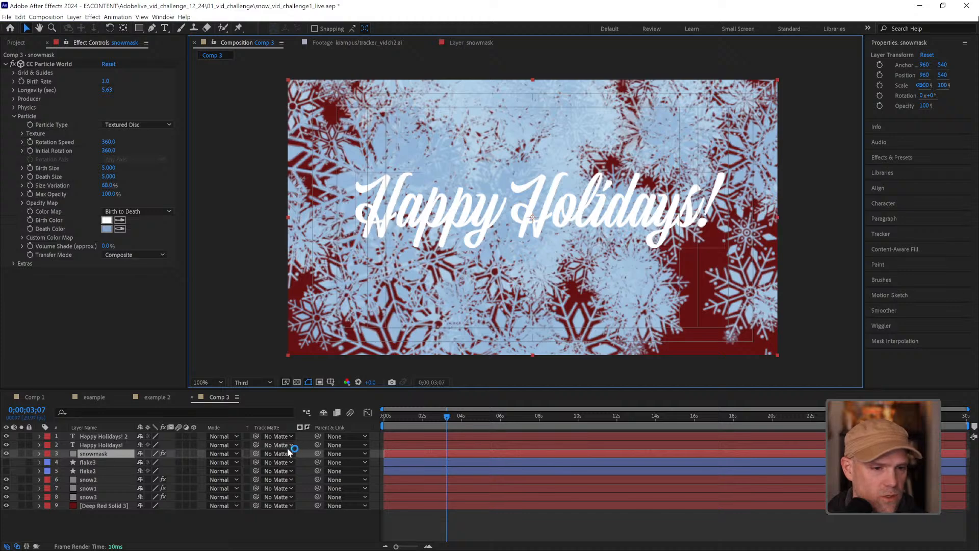
Set snowmask as the track matte of the original Happy Holidays! text layer
{"action": "left_click", "coordinate": [124, 445]}
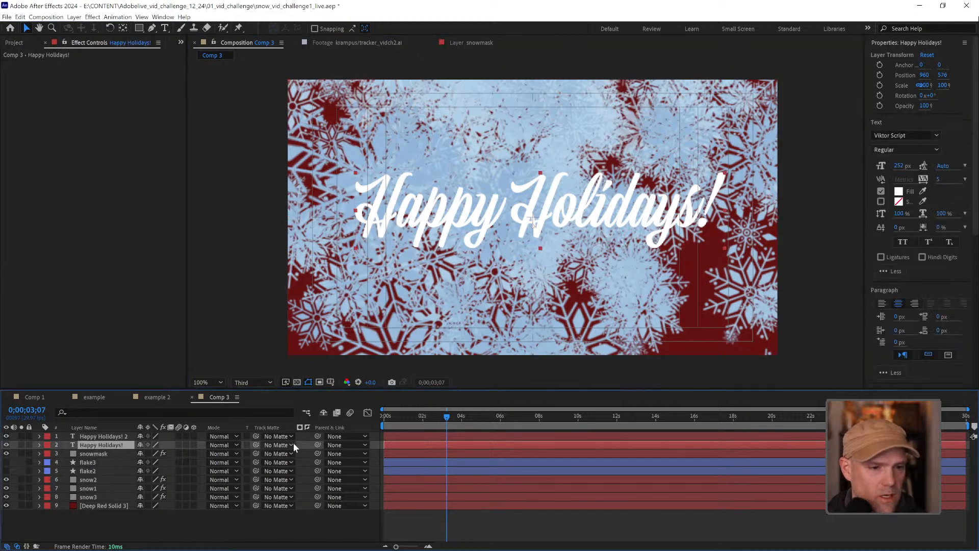
{"action": "left_click", "coordinate": [291, 446]}
{"action": "left_click", "coordinate": [283, 484]}
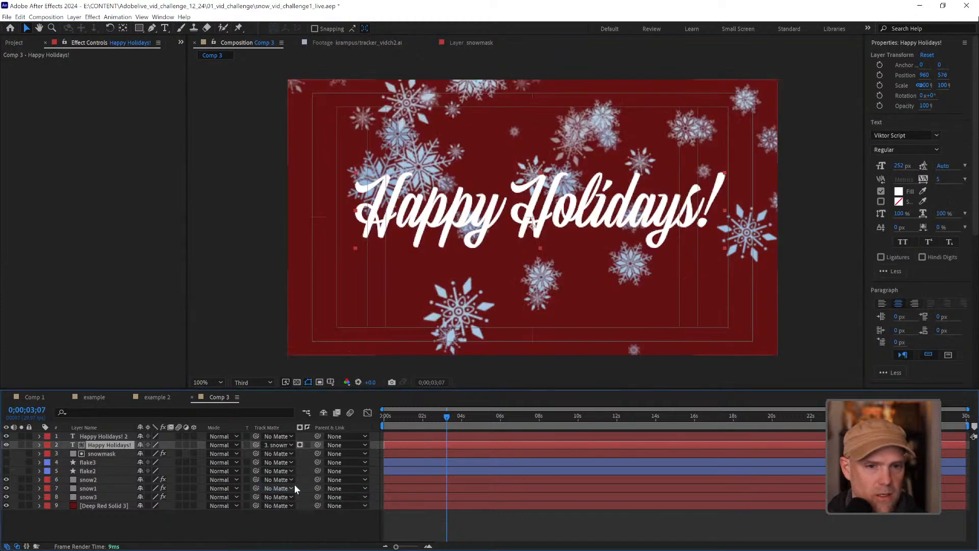
Hide the duplicate Happy Holidays! 2 layer and preview the matted title from the beginning of the composition
{"action": "left_click", "coordinate": [7, 436]}
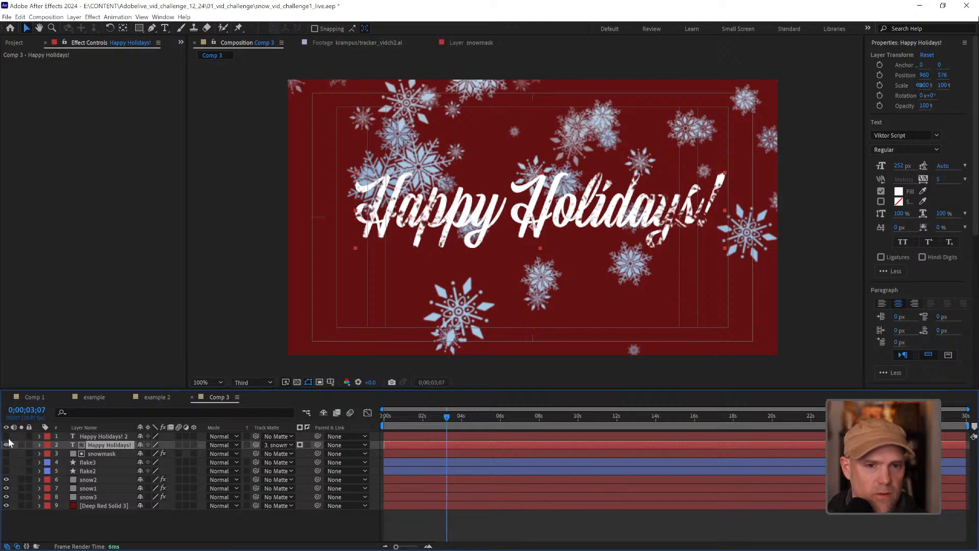
{"action": "left_click_drag", "start_coordinate": [412, 420], "coordinate": [384, 417]}
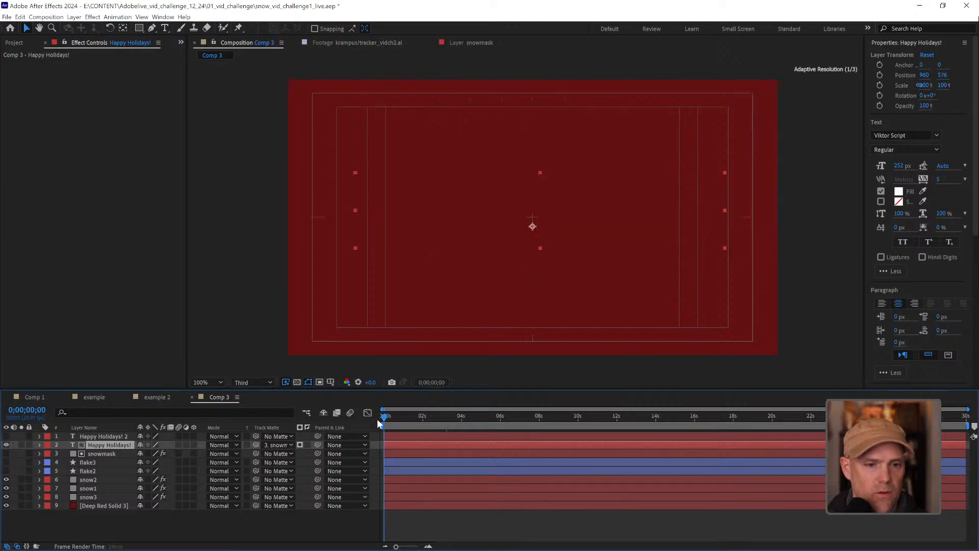
{"action": "key", "text": "space"}
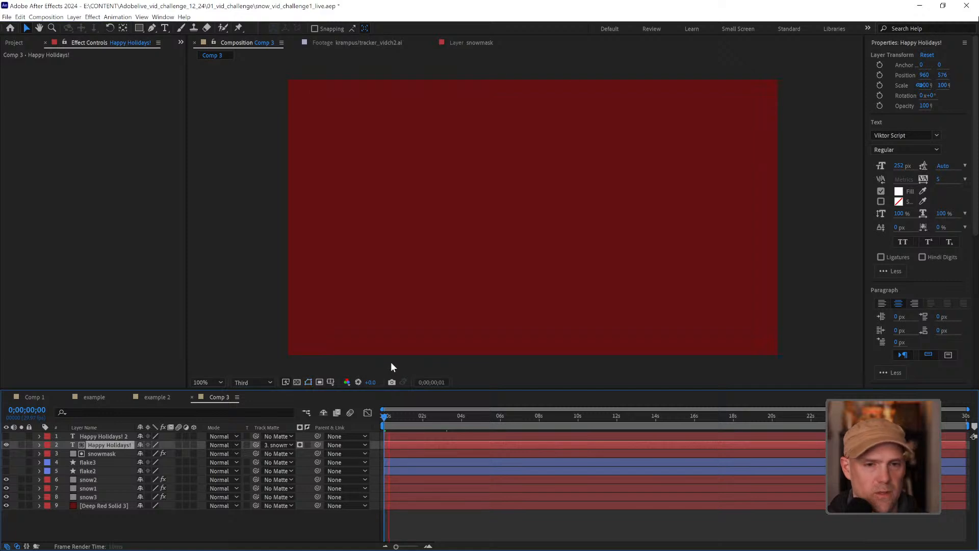
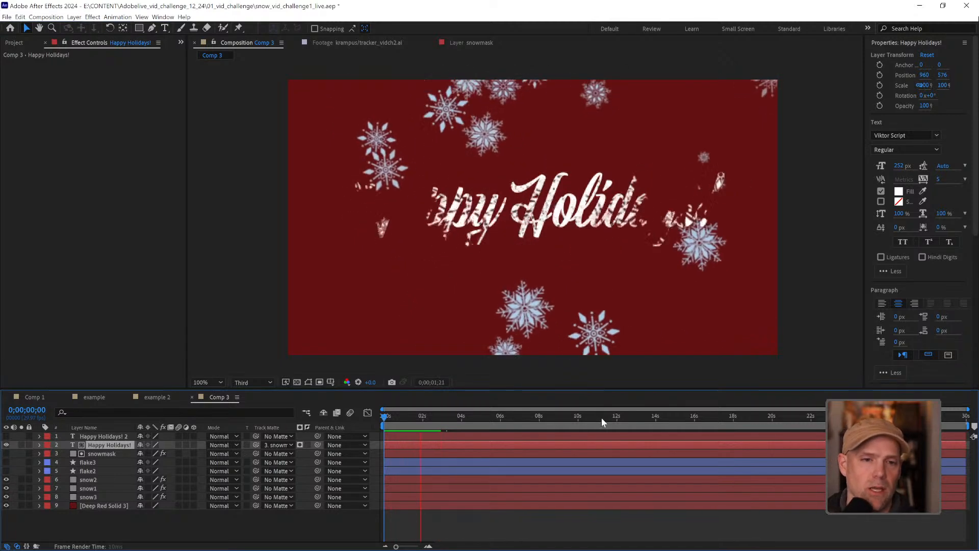
Unhide the Happy Holidays! 2 layer and start keyframing its Opacity at 0;00;03;15
{"action": "key", "text": "space"}
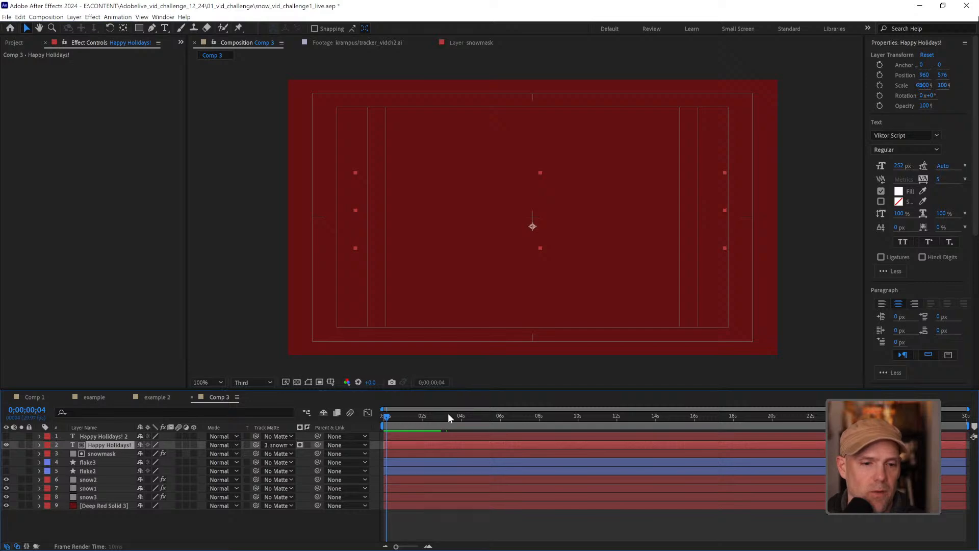
{"action": "left_click", "coordinate": [450, 415]}
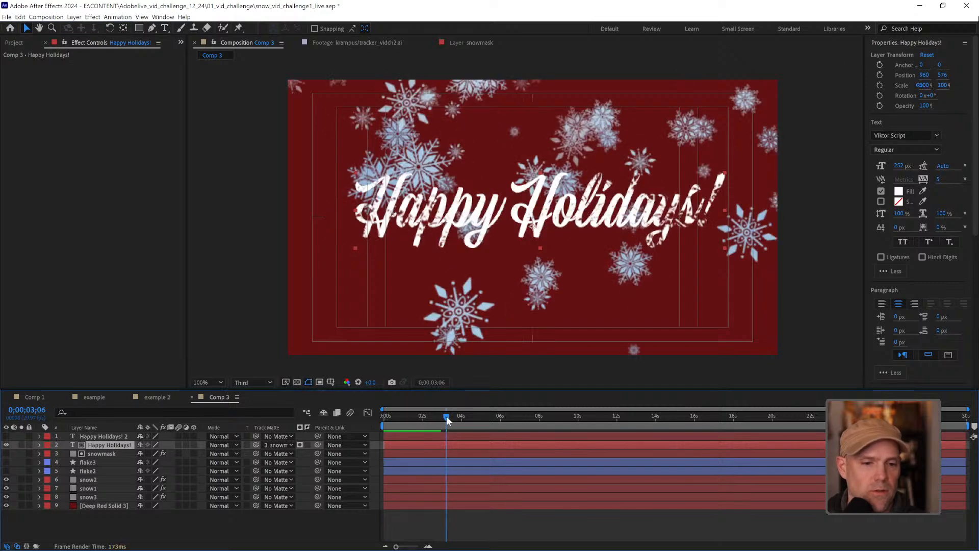
{"action": "left_click", "coordinate": [452, 416]}
{"action": "left_click", "coordinate": [6, 436]}
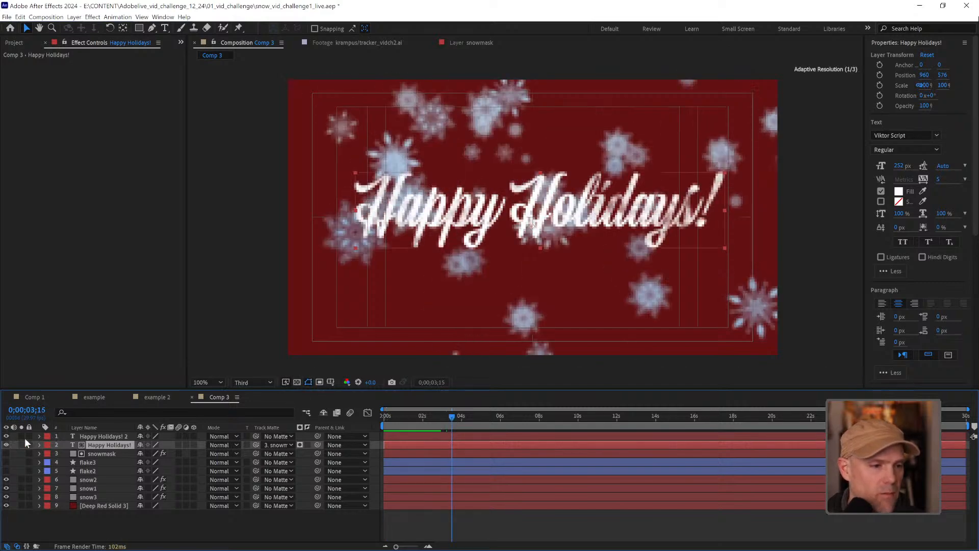
{"action": "left_click", "coordinate": [87, 436]}
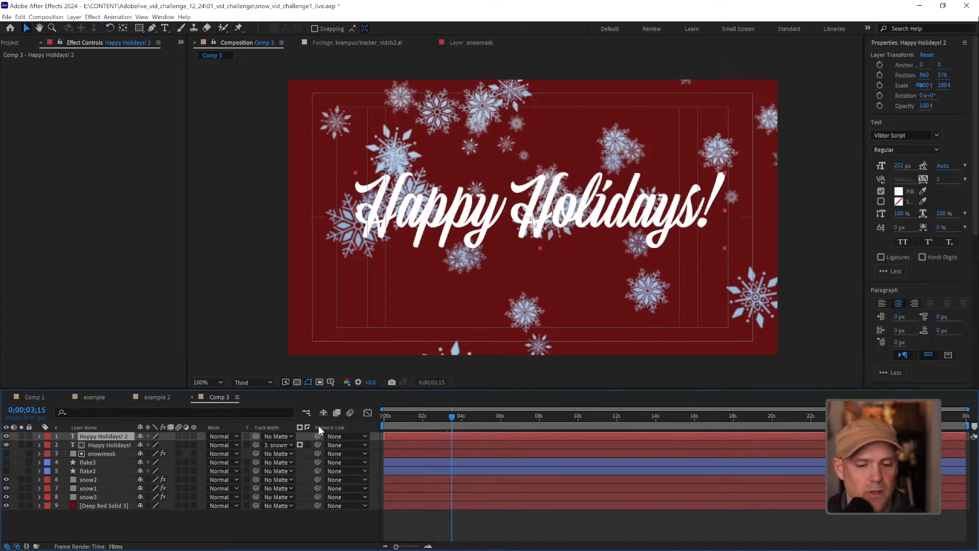
{"action": "key", "text": "t"}
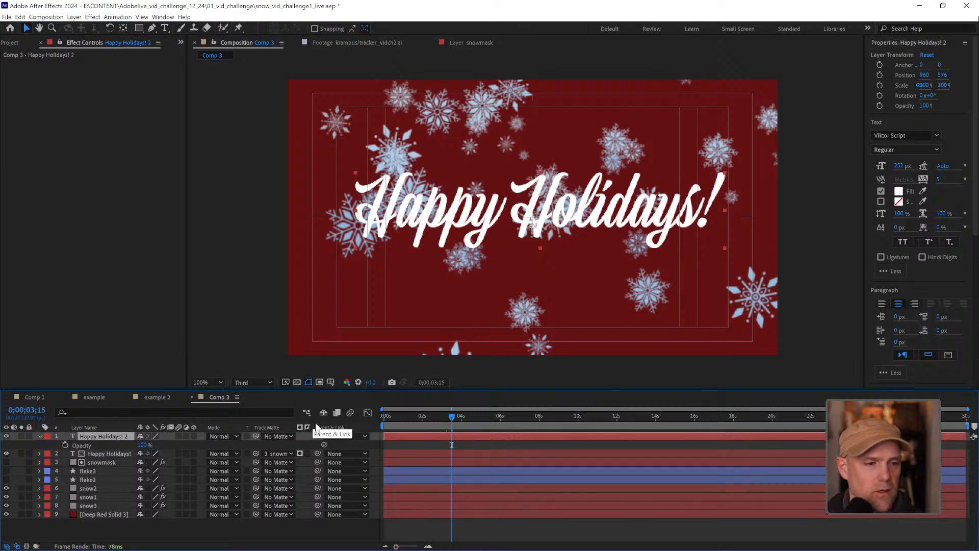
{"action": "left_click", "coordinate": [66, 445]}
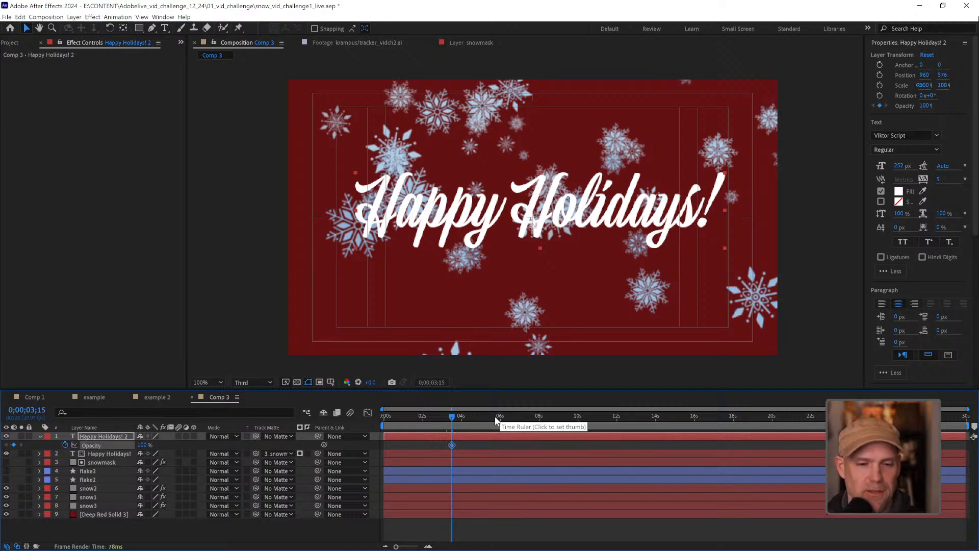
Add a 100% Opacity keyframe to Happy Holidays! 2 at 0;00;05;03 and set its keyframe at 0;00;03;15 to 0%
{"action": "left_click_drag", "start_coordinate": [499, 418], "coordinate": [483, 418]}
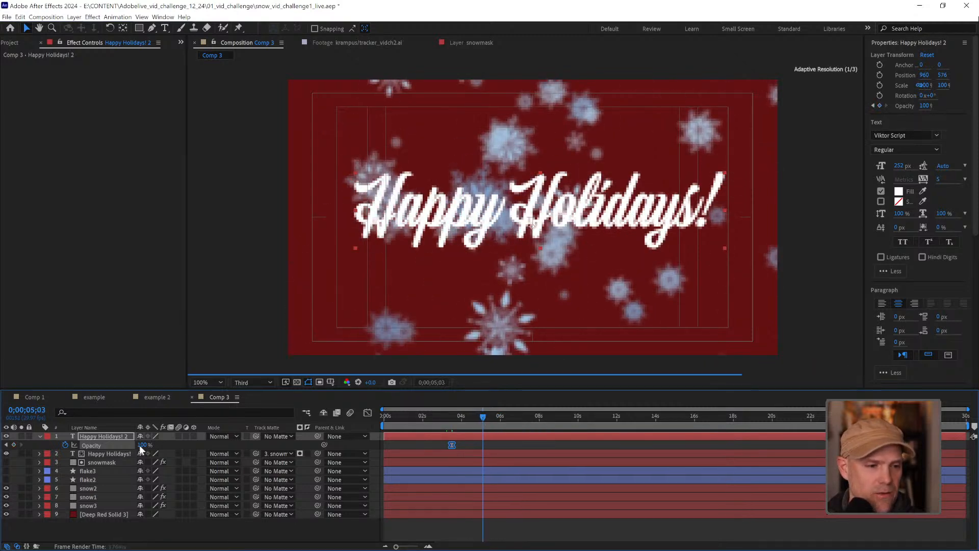
{"action": "left_click", "coordinate": [14, 445]}
{"action": "left_click", "coordinate": [6, 444]}
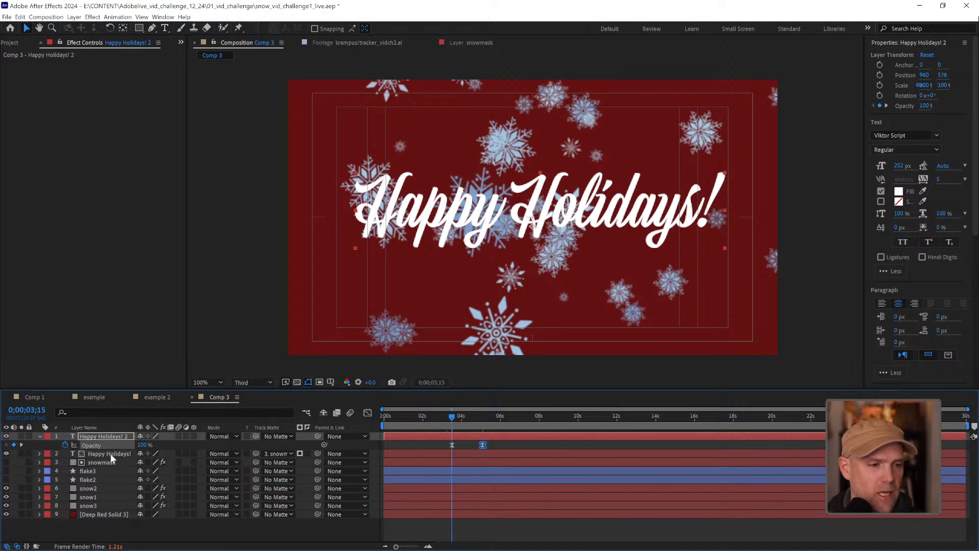
{"action": "left_click", "coordinate": [140, 445]}
{"action": "type", "text": "0"}
{"action": "key", "text": "Return"}
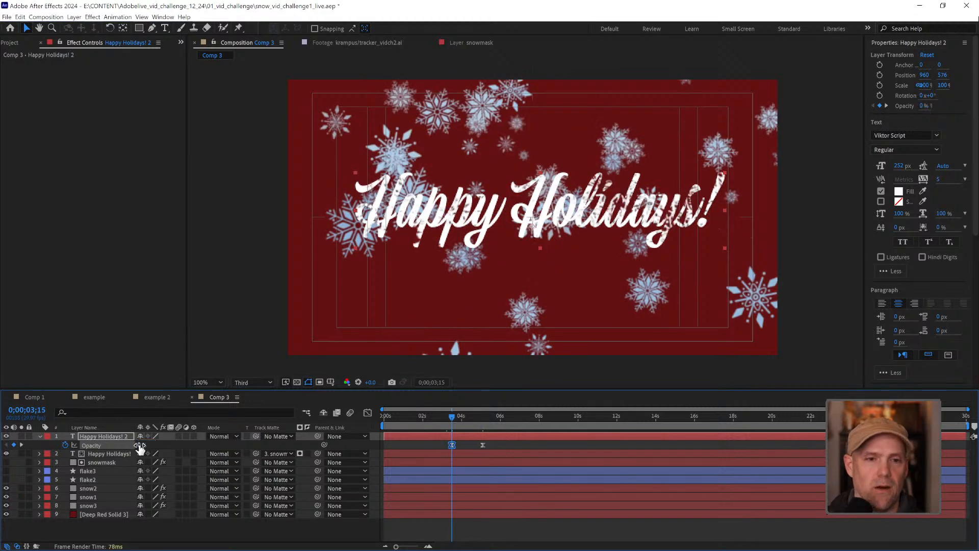
Check the title fade around 0;00;05;07 and preview the animation from the beginning of the composition
{"action": "left_click_drag", "start_coordinate": [447, 417], "coordinate": [486, 418]}
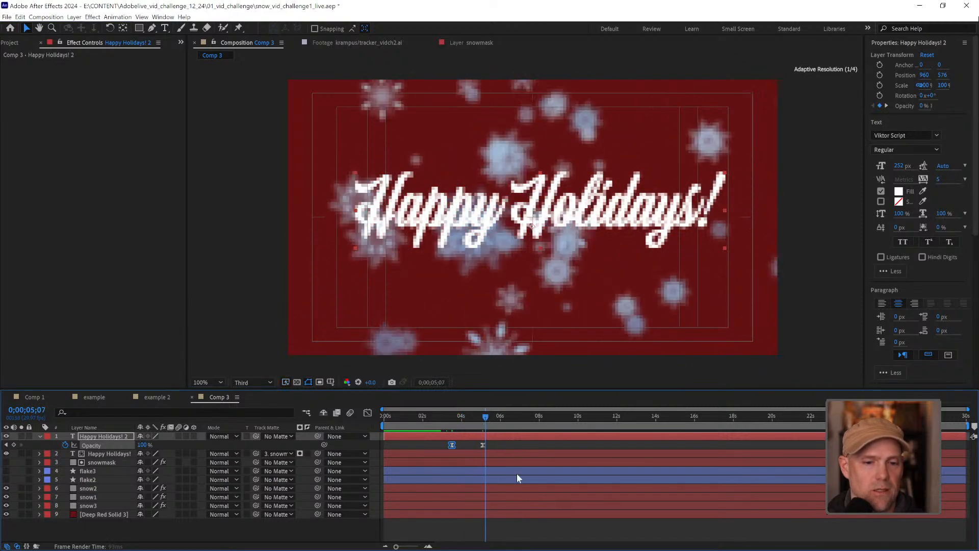
{"action": "left_click", "coordinate": [539, 525]}
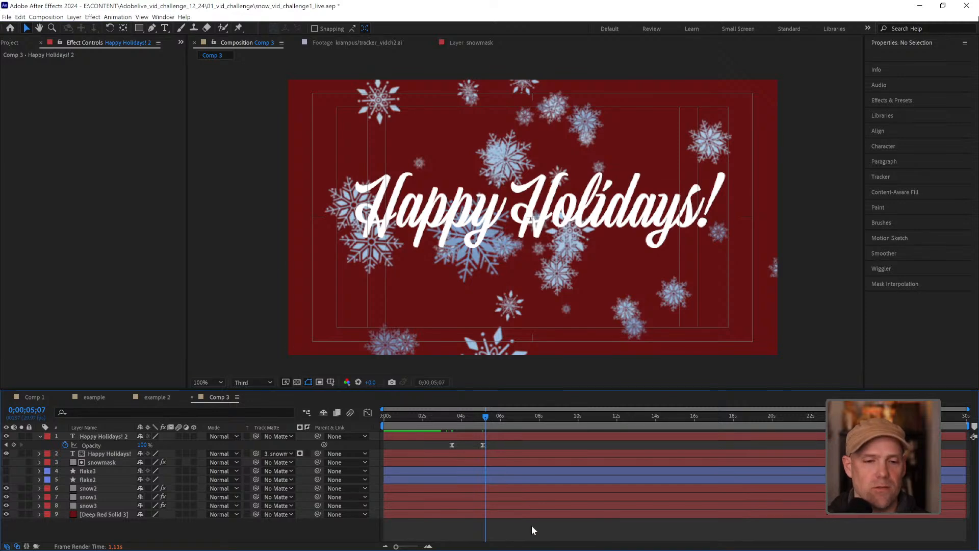
{"action": "key", "text": "Home"}
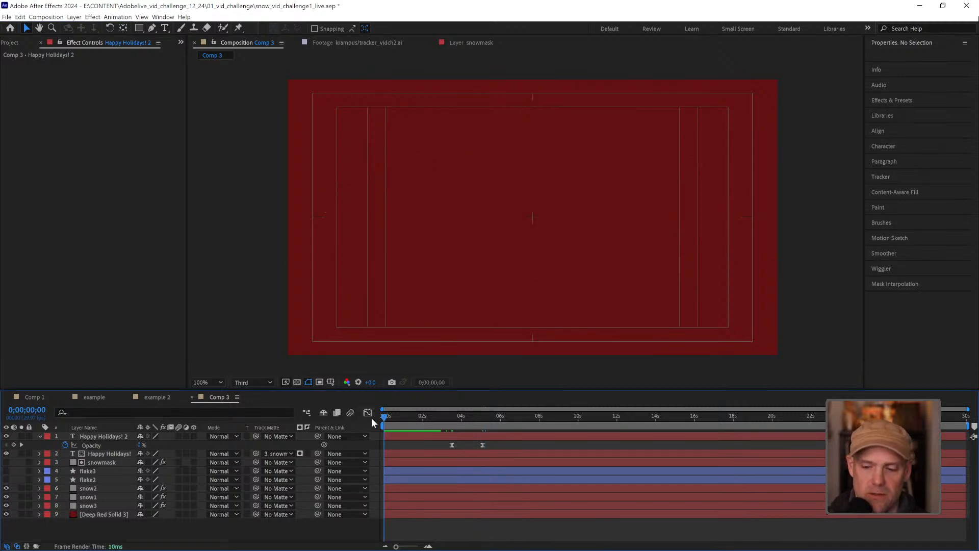
{"action": "key", "text": "space"}
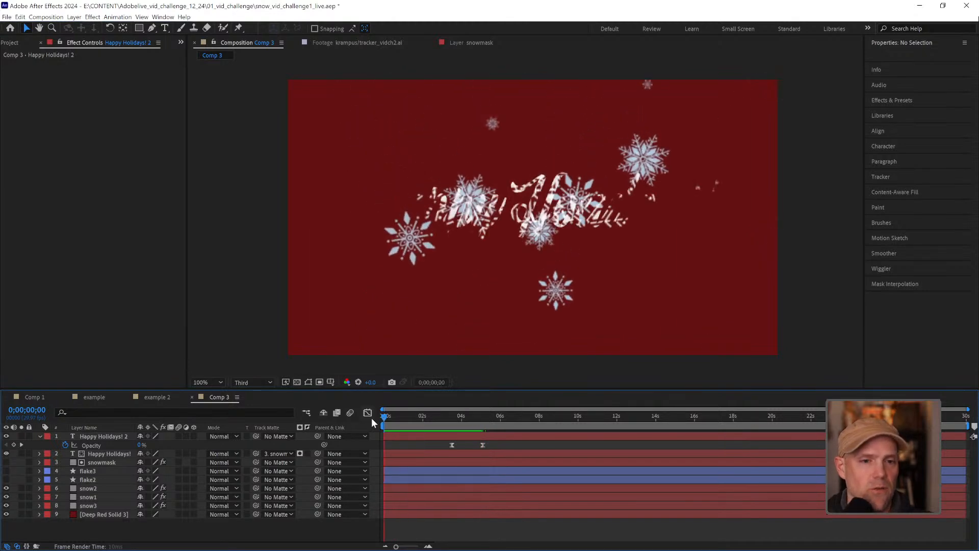
{"action": "key", "text": "space"}
Scrub through the title's transition from the matted text to the solid text, ending at about 0;00;05;02
{"action": "key", "text": "apostrophe"}
{"action": "left_click_drag", "start_coordinate": [383, 419], "coordinate": [476, 415]}
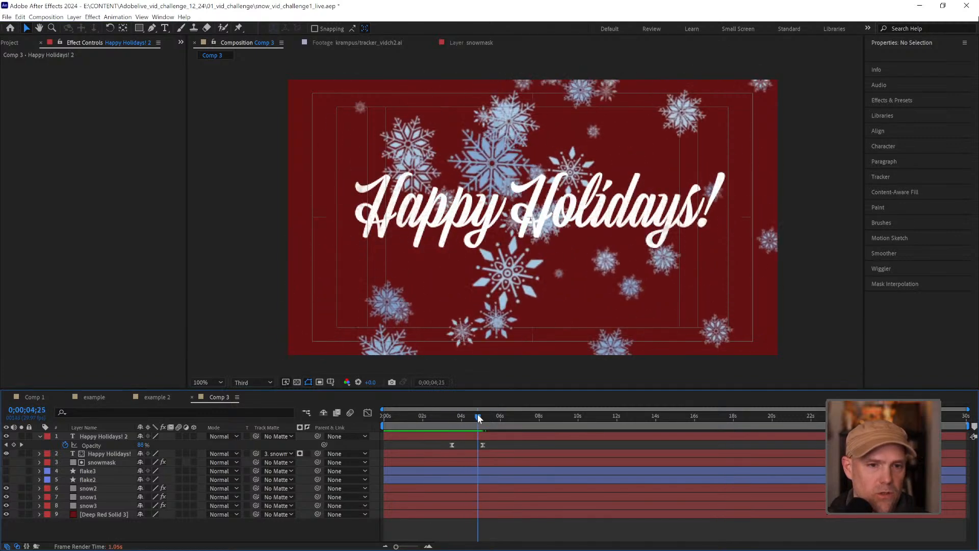
{"action": "left_click", "coordinate": [116, 452]}
{"action": "left_click", "coordinate": [131, 527]}
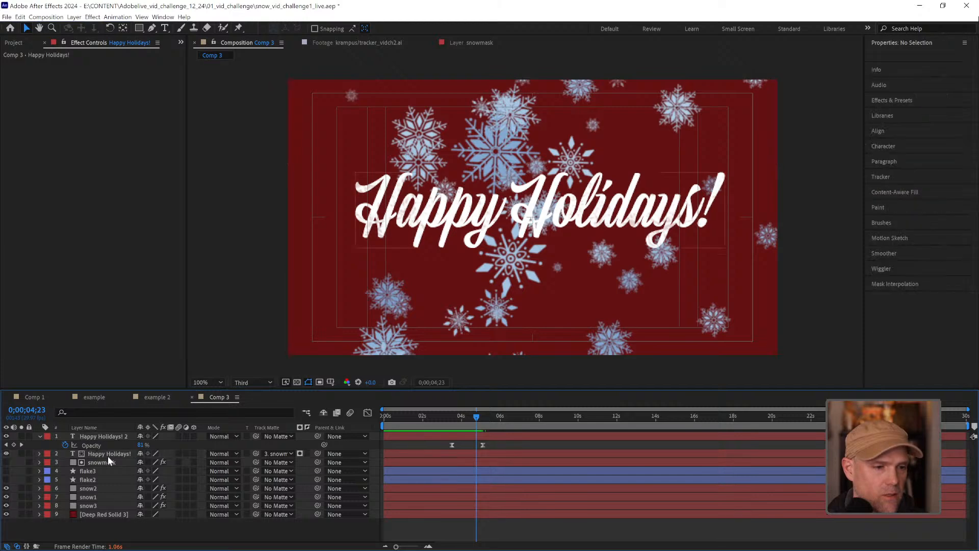
{"action": "mouse_move", "coordinate": [467, 421]}
{"action": "left_mouse_down"}
{"action": "mouse_move", "coordinate": [452, 416]}
{"action": "mouse_move", "coordinate": [492, 420]}
{"action": "mouse_move", "coordinate": [468, 421]}
{"action": "mouse_move", "coordinate": [482, 421]}
{"action": "left_mouse_up"}
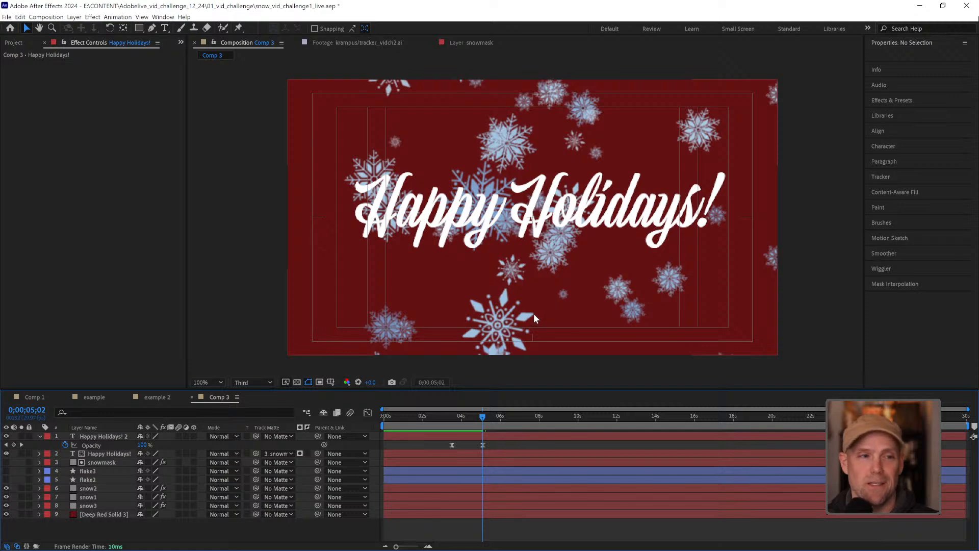
Hide the snow3, snow2 and original Happy Holidays! layers
{"action": "left_click", "coordinate": [6, 506]}
{"action": "left_click", "coordinate": [6, 487]}
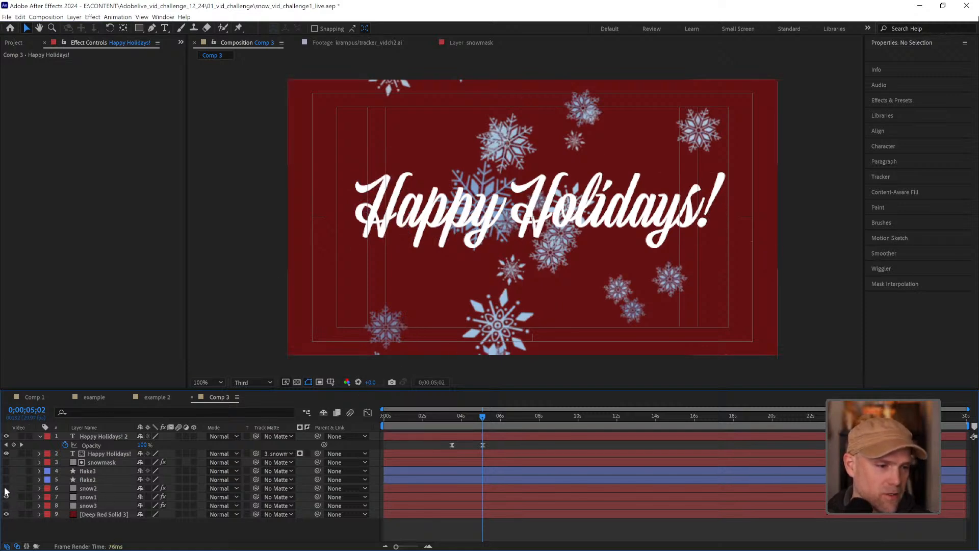
{"action": "left_click", "coordinate": [8, 454]}
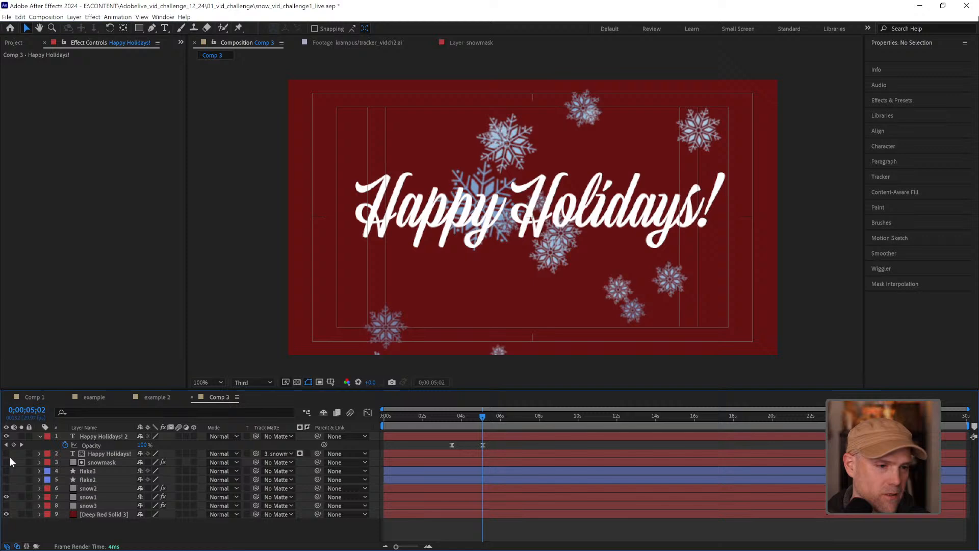
Add the krampus/tracker_vidch2.ai artwork from the tracker_vidch2 Layers folder directly beneath snow1 and inspect it in its own layer view
{"action": "left_click", "coordinate": [14, 42]}
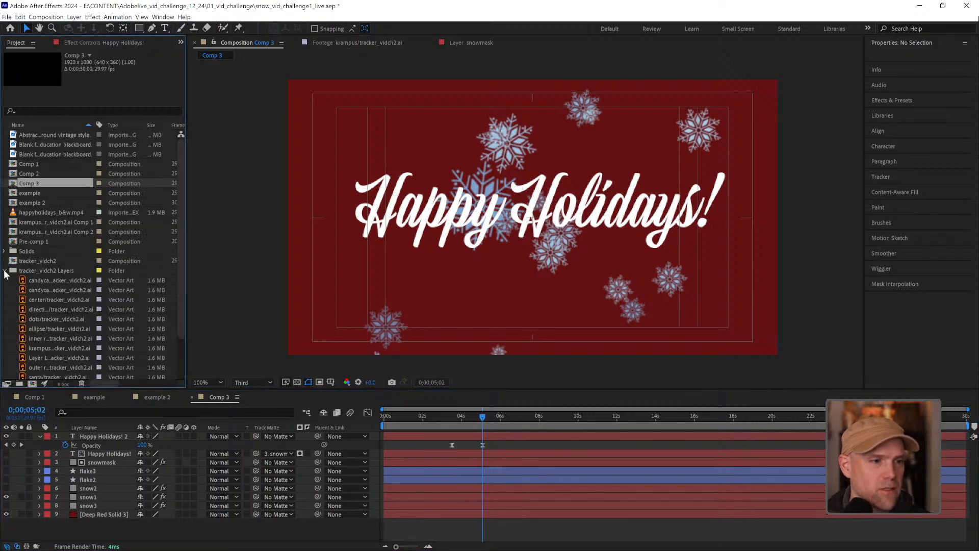
{"action": "left_click", "coordinate": [56, 347]}
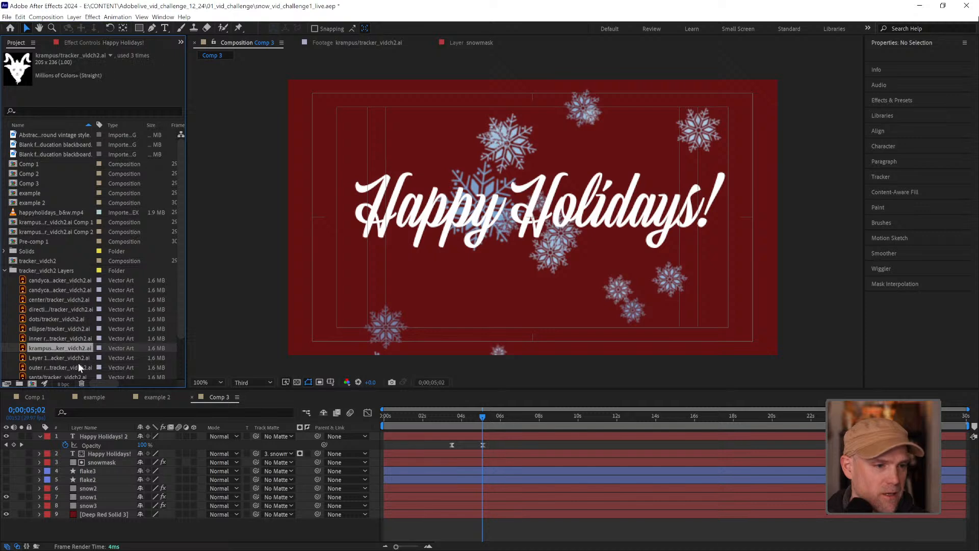
{"action": "left_click_drag", "start_coordinate": [72, 347], "coordinate": [111, 507]}
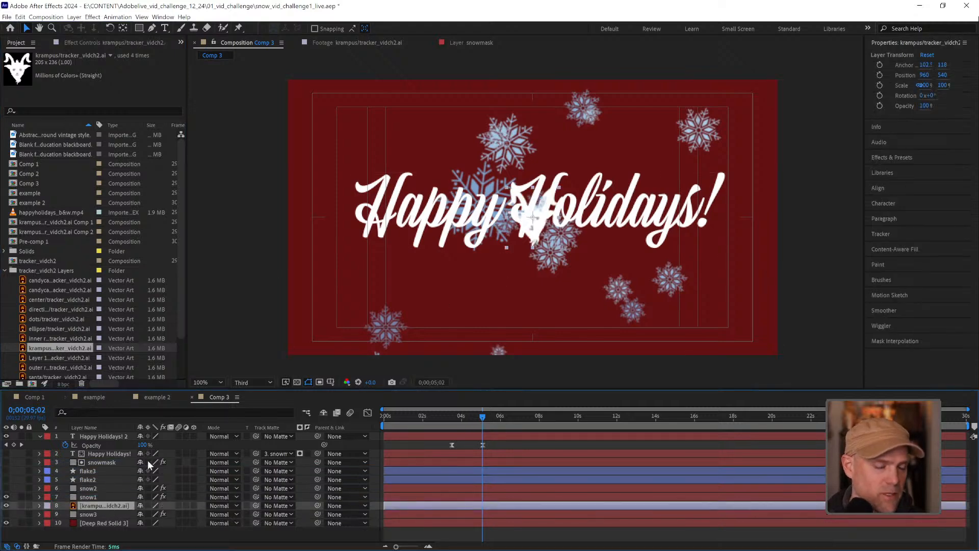
{"action": "double_click", "coordinate": [72, 504]}
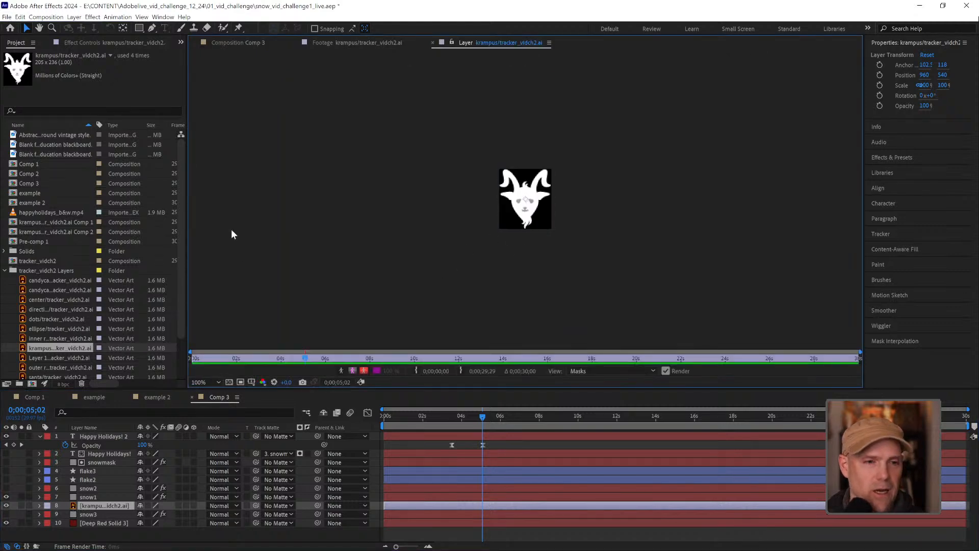
{"action": "left_click", "coordinate": [246, 42]}
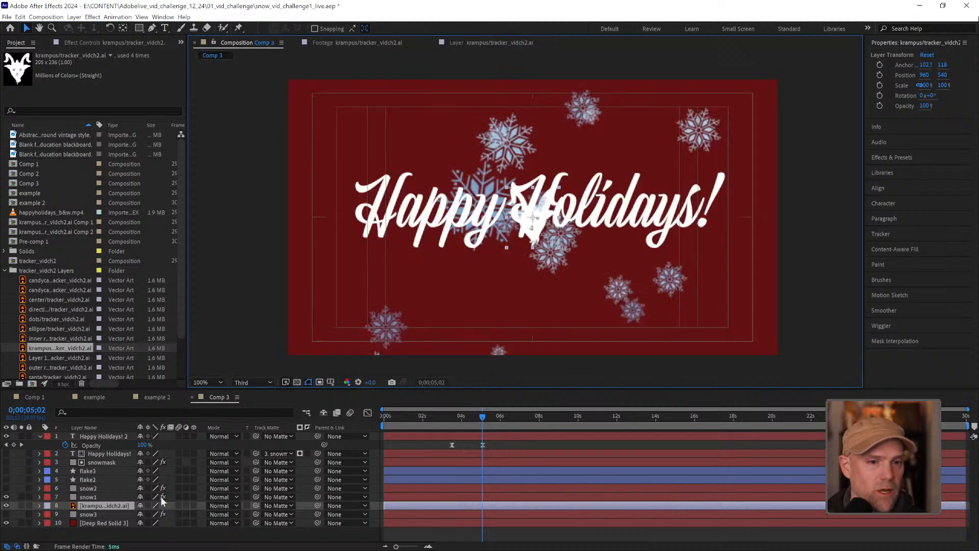
Set the Texture Layer of snow1's CC Particle World effect to krampus/tracker_vidch2.ai
{"action": "left_click", "coordinate": [89, 497]}
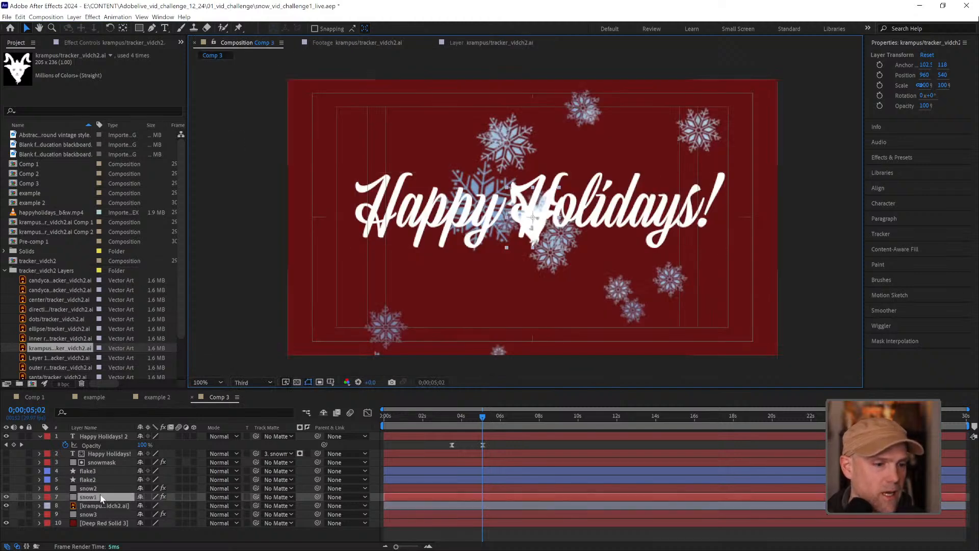
{"action": "left_click", "coordinate": [94, 43]}
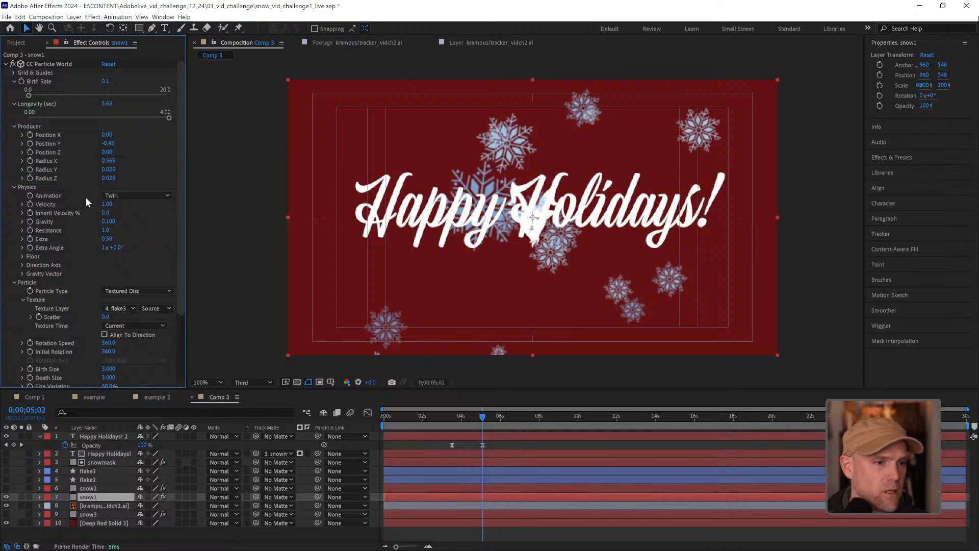
{"action": "left_click", "coordinate": [130, 308]}
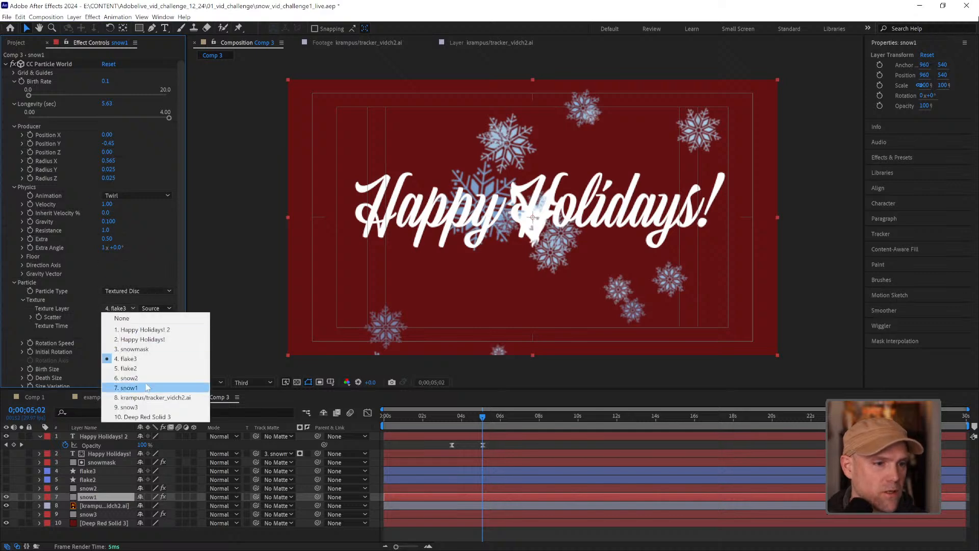
{"action": "left_click", "coordinate": [135, 397]}
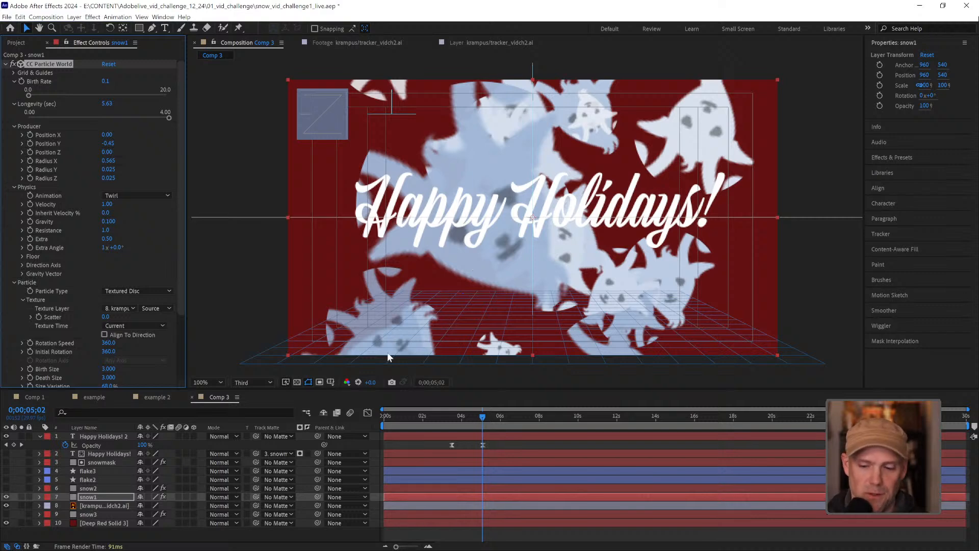
Hide the krampus artwork layer and preview the falling krampus particles, stopping at about 0;00;02;19
{"action": "key", "text": "space"}
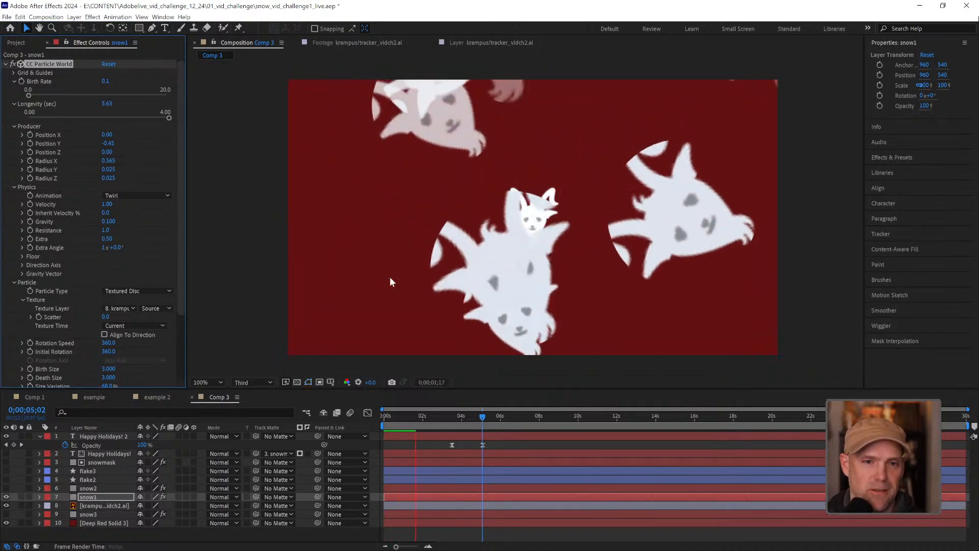
{"action": "key", "text": "space"}
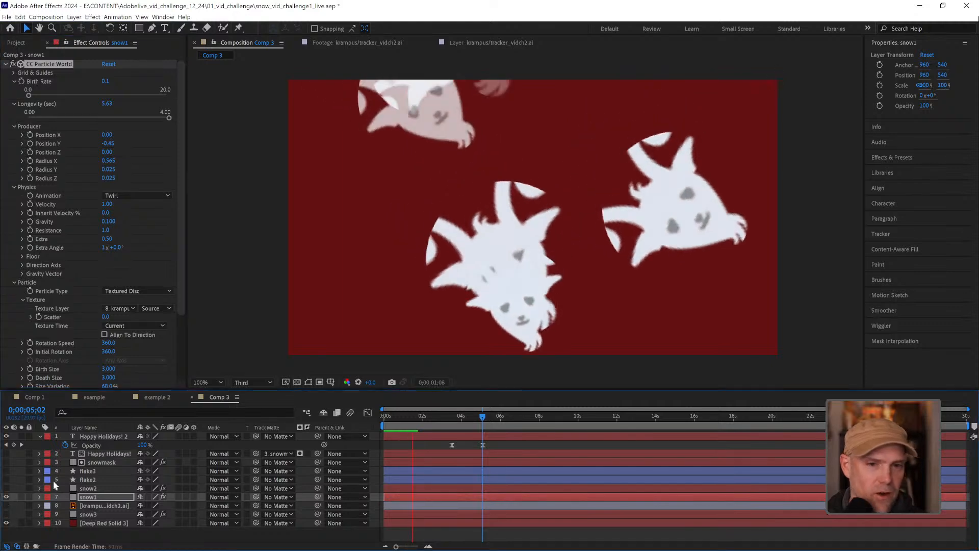
{"action": "key", "text": "space"}
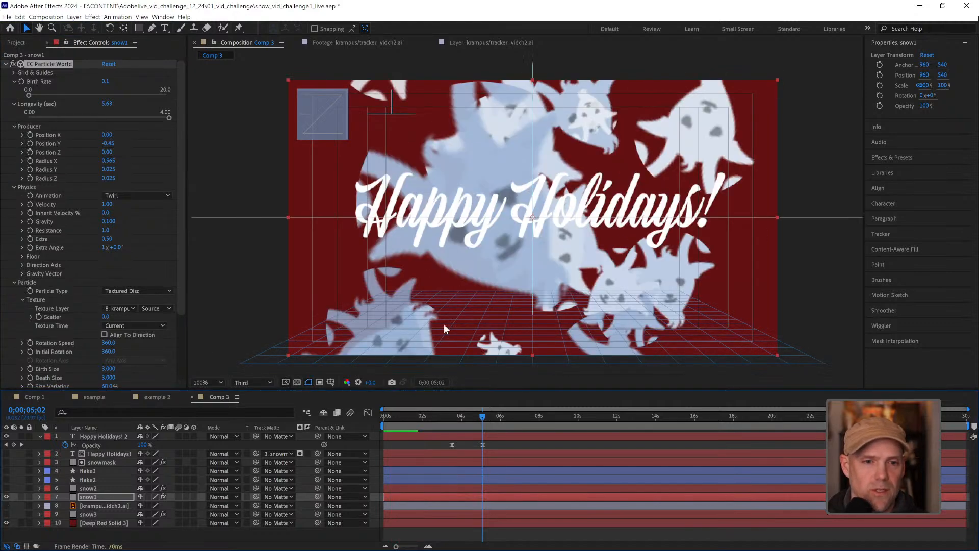
{"action": "left_click_drag", "start_coordinate": [467, 414], "coordinate": [434, 416]}
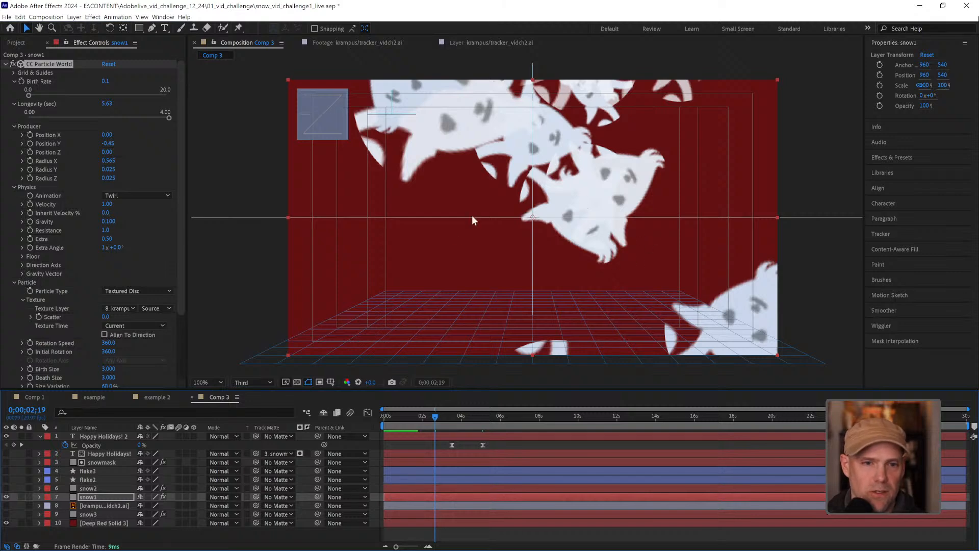
Pre-compose the krampus artwork layer as krampus/tracker_vidch2.ai Comp 3, leaving all attributes in Comp 3, and open the new composition
{"action": "left_click", "coordinate": [82, 506]}
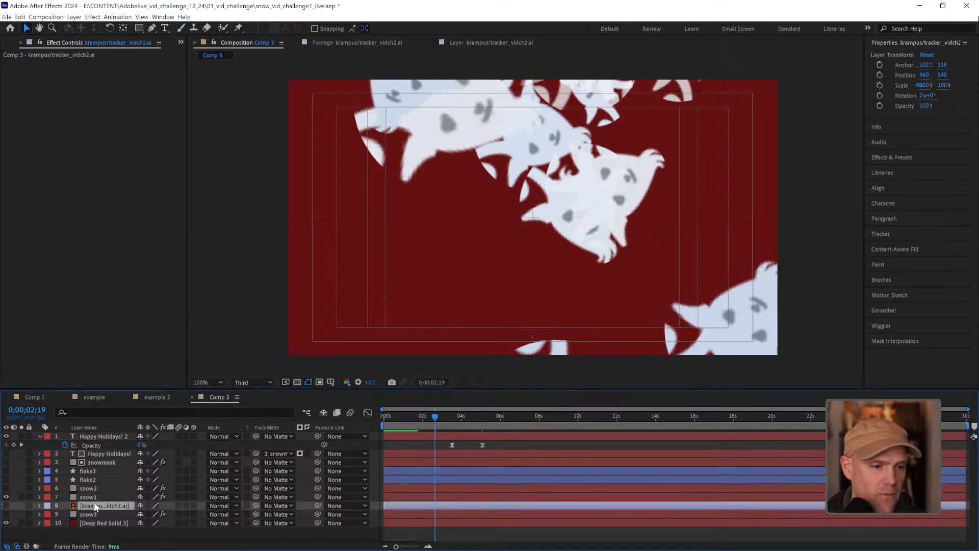
{"action": "key", "text": "ctrl+shift+c"}
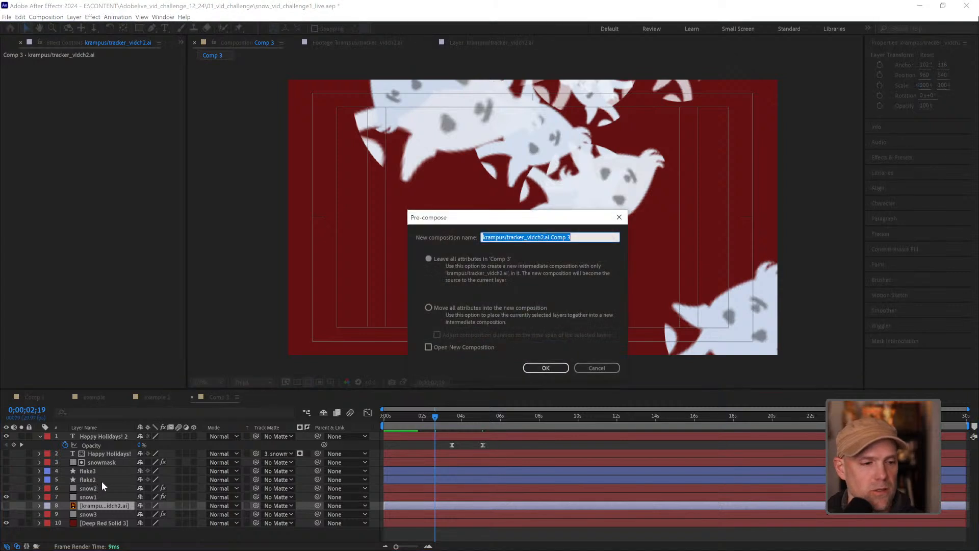
{"action": "left_click", "coordinate": [546, 368]}
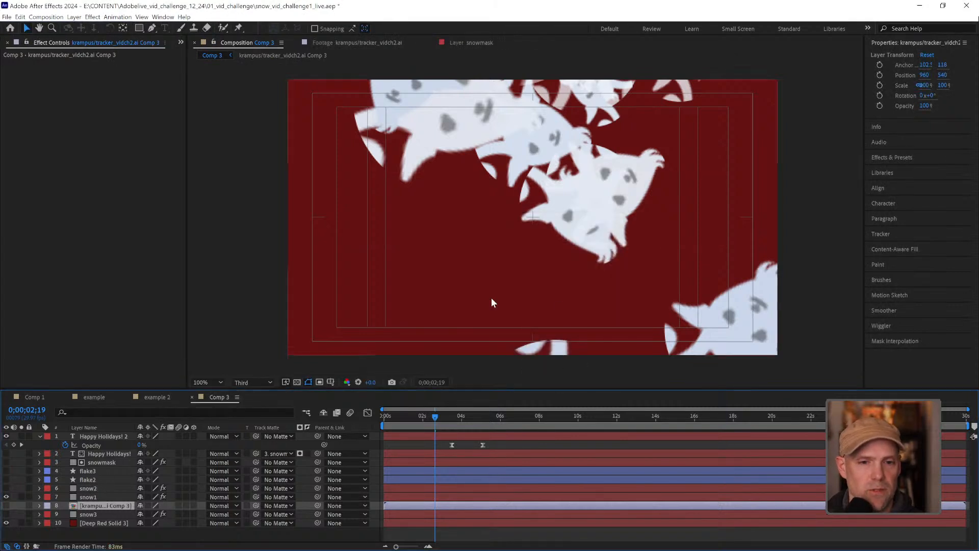
{"action": "double_click", "coordinate": [78, 504]}
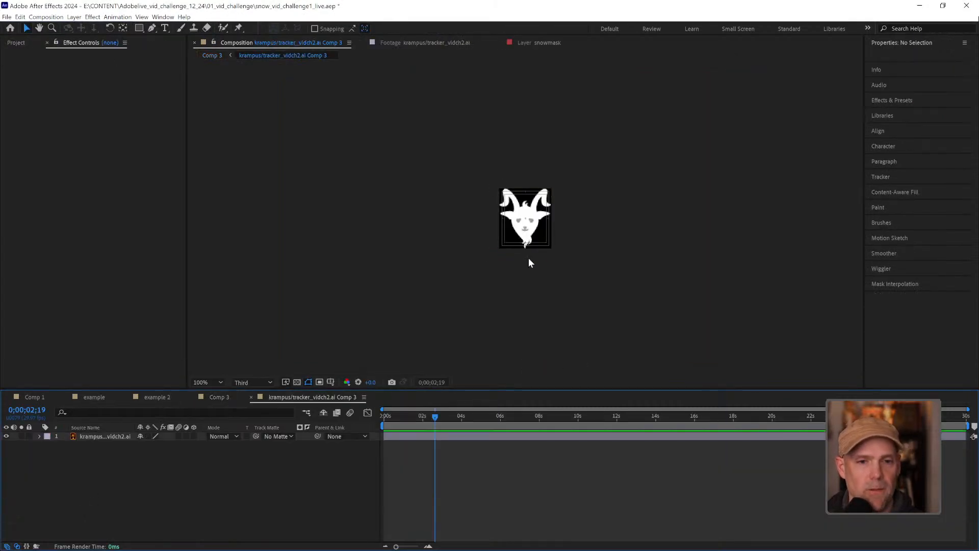
Enlarge the krampus composition to 320 x 368 px and check the falling particles in Comp 3 at 0;00;03;27
{"action": "key", "text": "ctrl+k"}
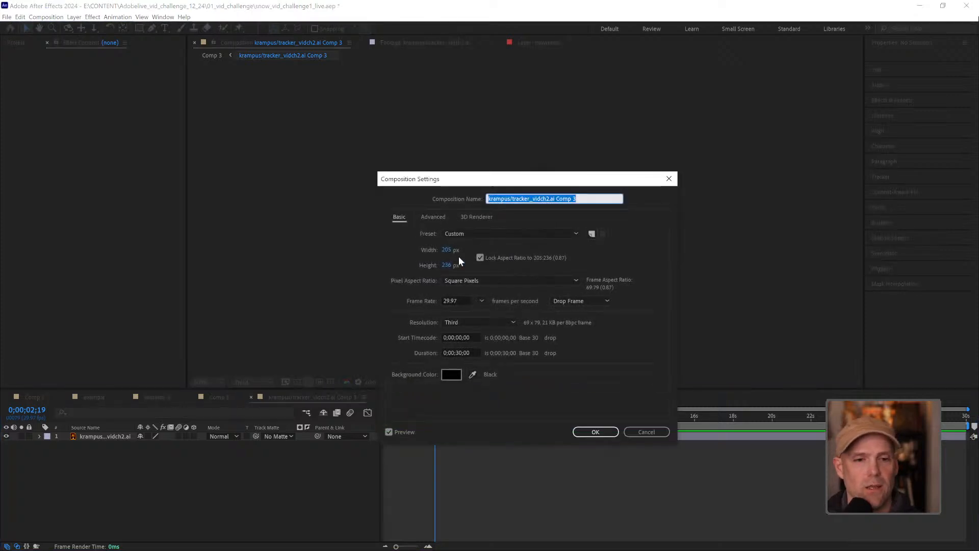
{"action": "left_click_drag", "start_coordinate": [446, 250], "coordinate": [500, 246]}
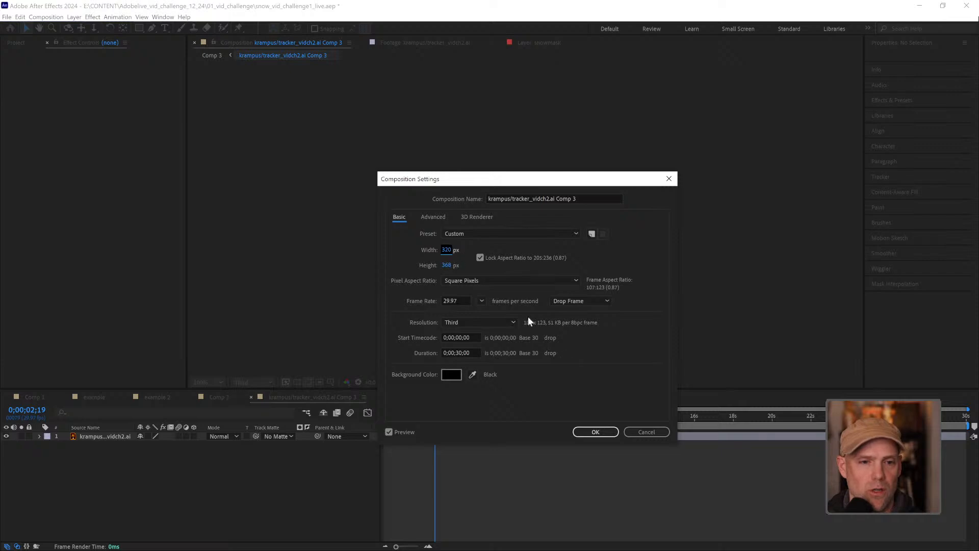
{"action": "left_click", "coordinate": [595, 431]}
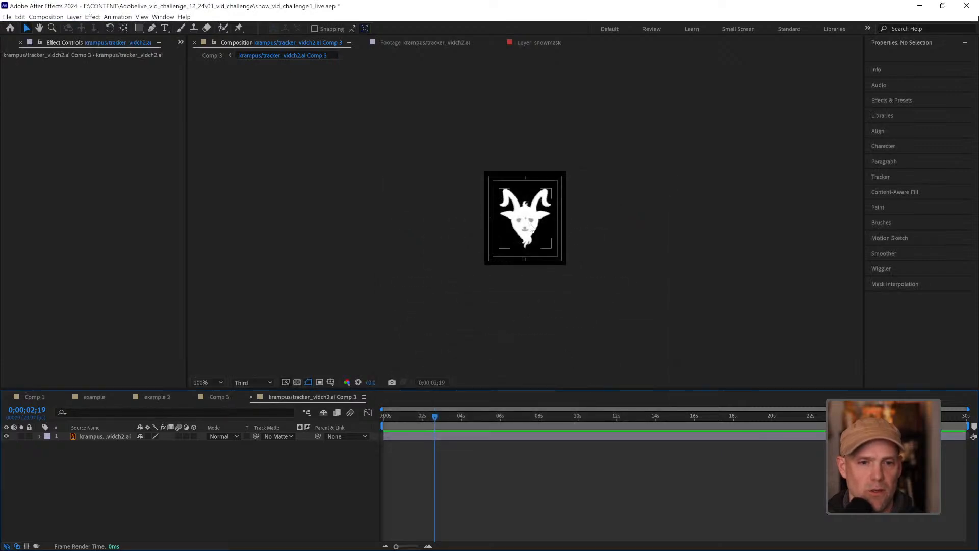
{"action": "left_click", "coordinate": [219, 396]}
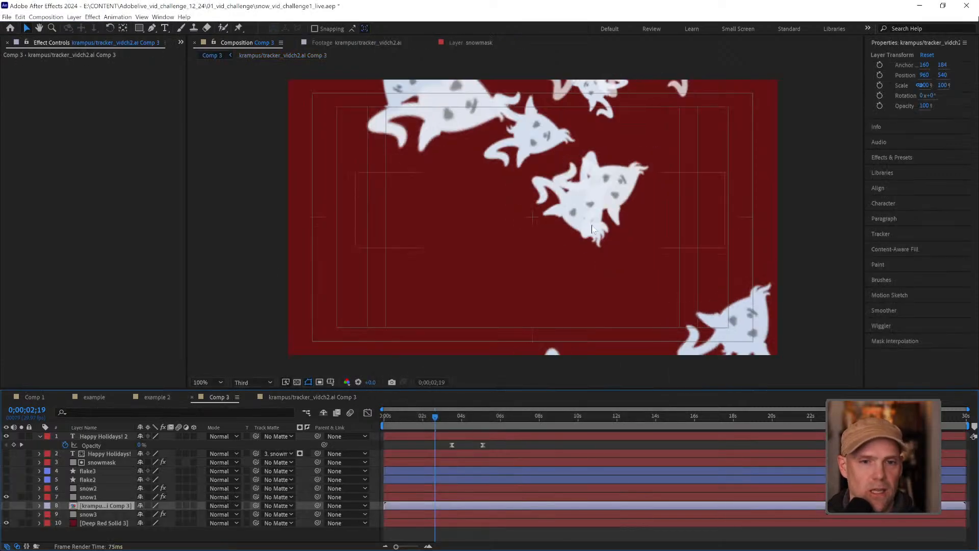
{"action": "left_click_drag", "start_coordinate": [438, 416], "coordinate": [459, 415]}
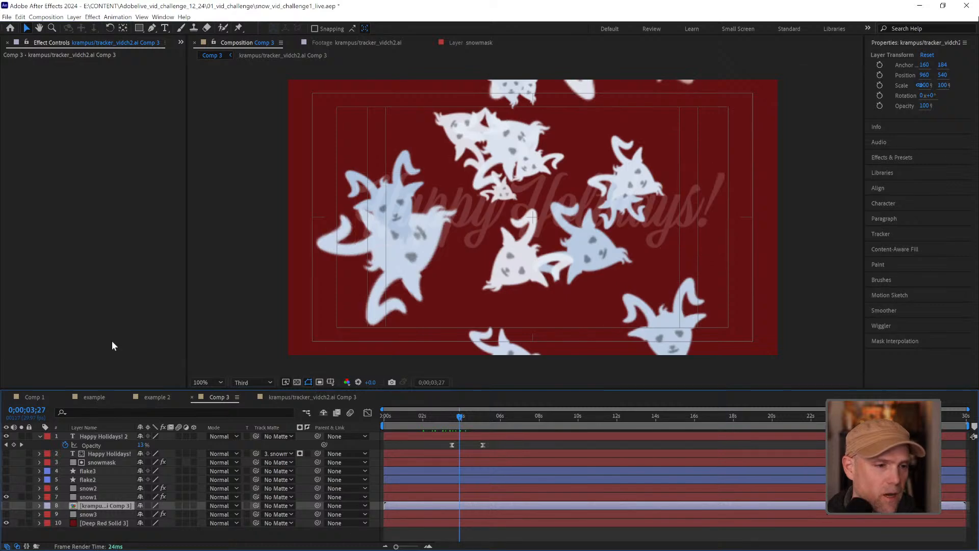
Set the Particle Type of snow1's CC Particle World effect to Textured Square and preview the falling krampus particles
{"action": "left_click", "coordinate": [99, 497]}
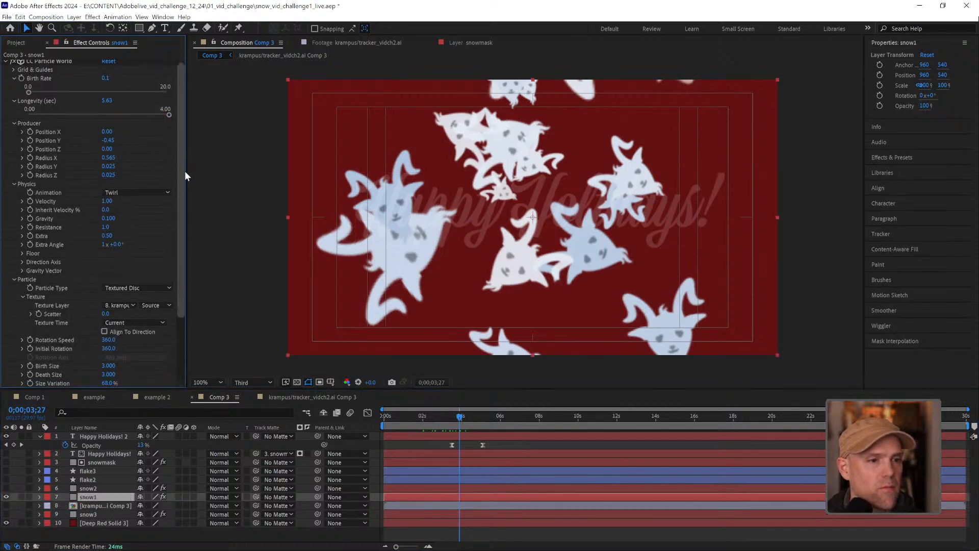
{"action": "scroll", "coordinate": [185, 170], "scroll_direction": "down", "scroll_amount": 1}
{"action": "left_click", "coordinate": [167, 275]}
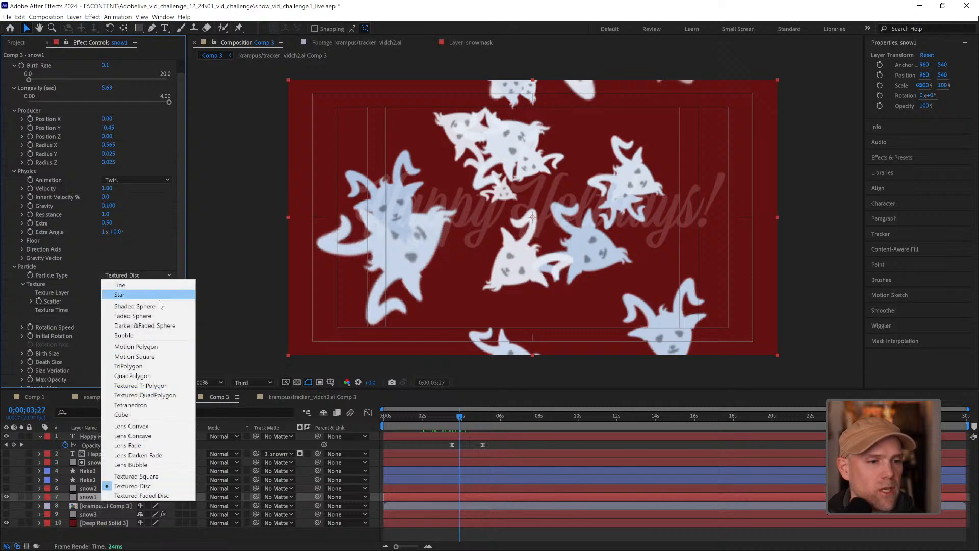
{"action": "left_click", "coordinate": [149, 471]}
{"action": "key", "text": "space"}
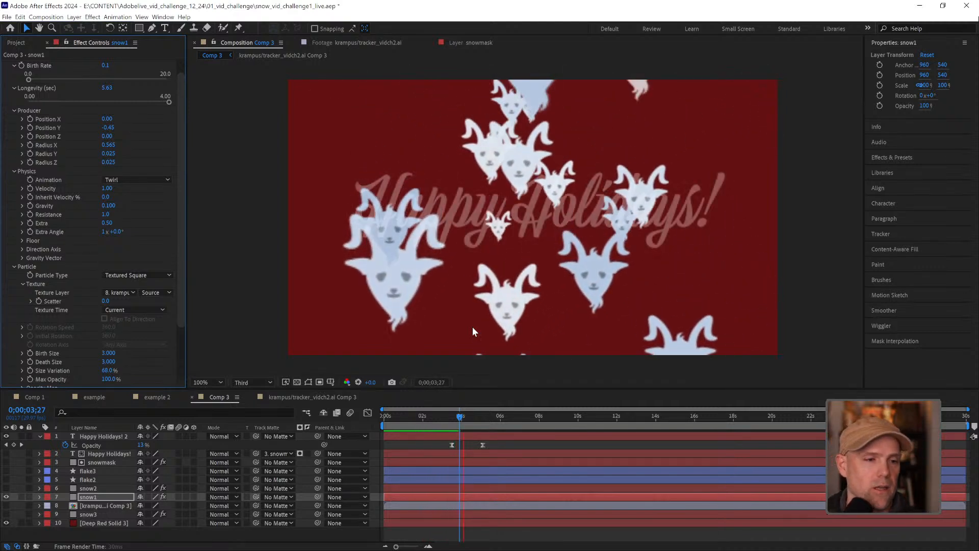
{"action": "key", "text": "space"}
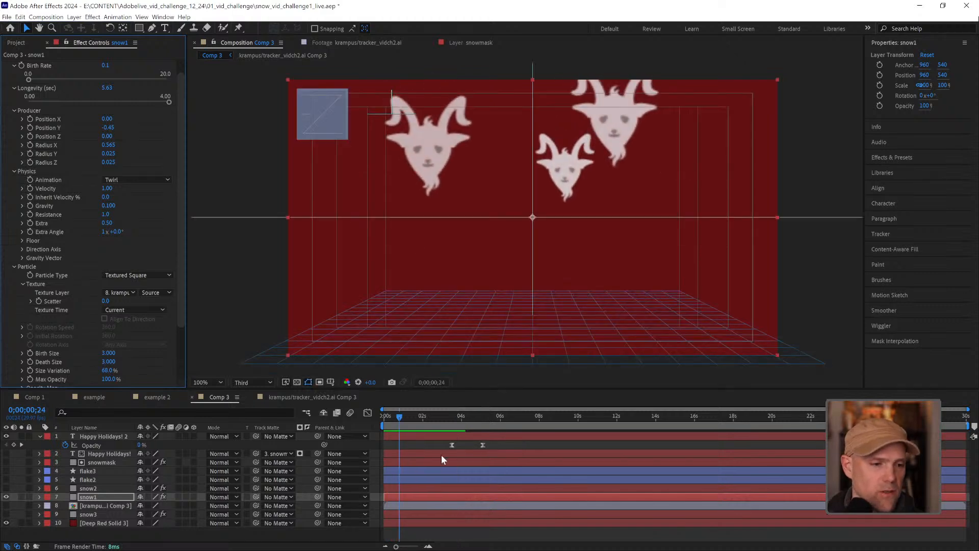
Set the Texture Layer of snow1's CC Particle World effect to flake3 and preview the snowfall
{"action": "left_click", "coordinate": [126, 292]}
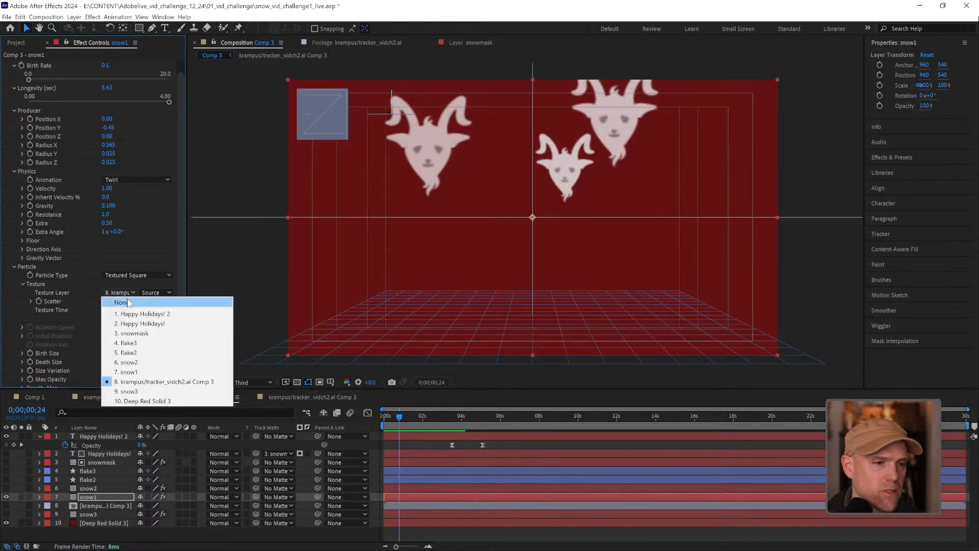
{"action": "left_click", "coordinate": [137, 344]}
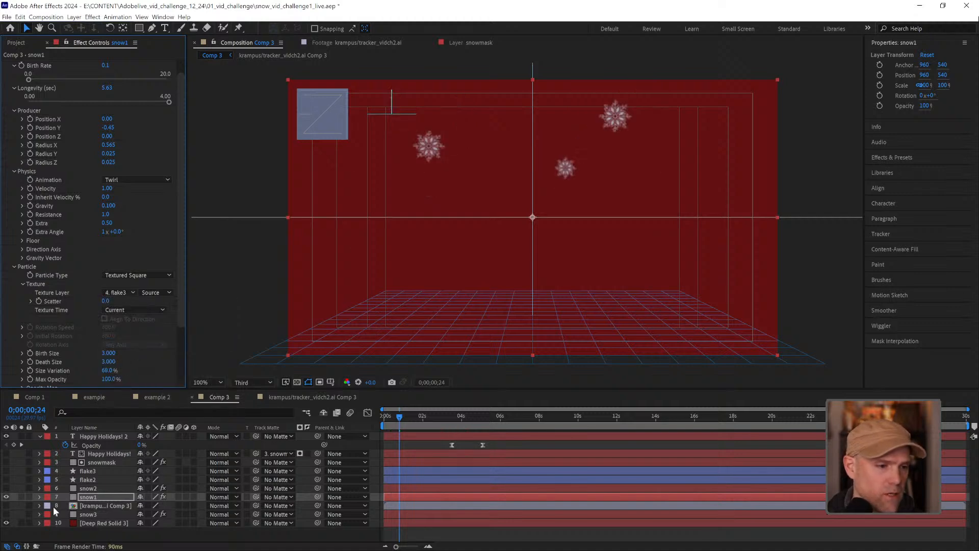
{"action": "key", "text": "space"}
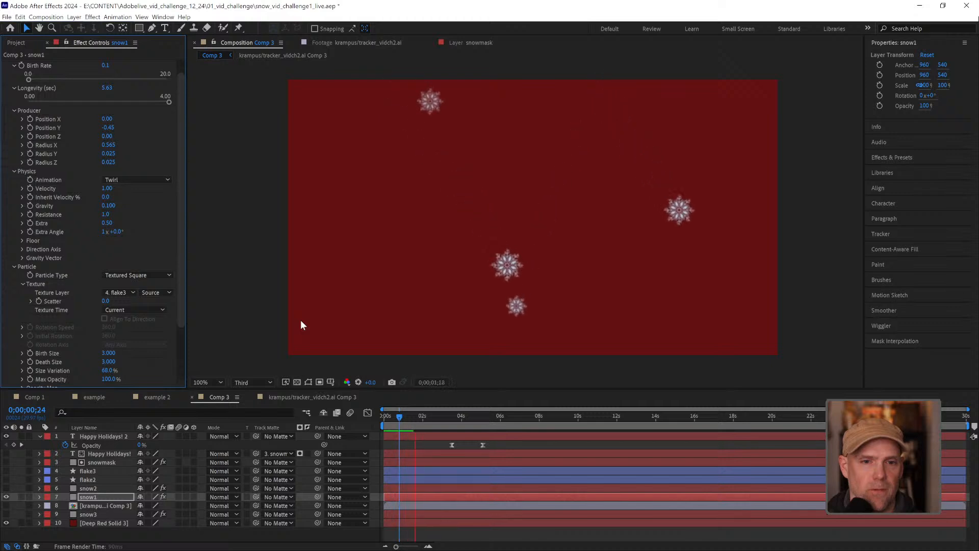
{"action": "key", "text": "space"}
Undo the particle type, composition size, pre-compose and texture layer changes, back through assigning the krampus artwork to snow1
{"action": "key", "text": "space"}
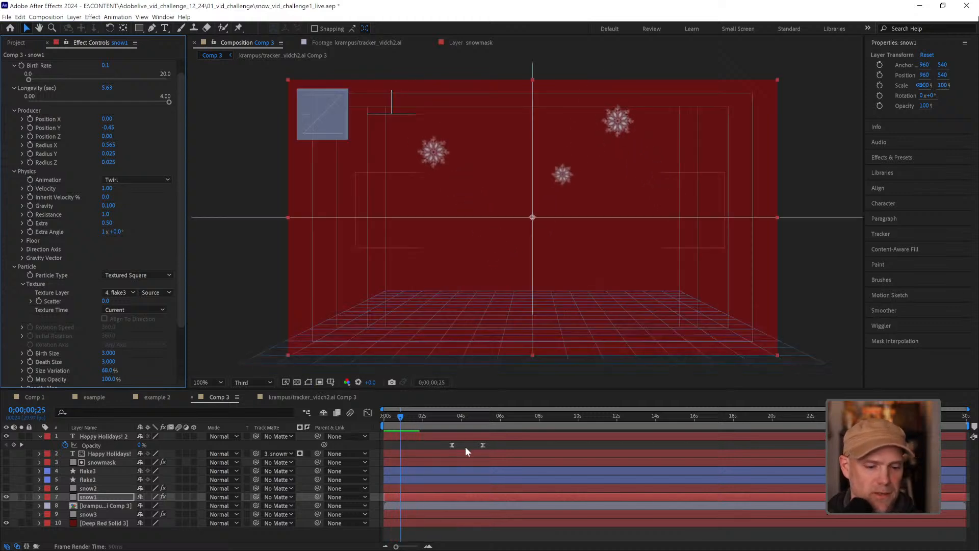
{"action": "key", "text": "ctrl+z"}
{"action": "key", "text": "space"}
{"action": "key", "text": "space"}
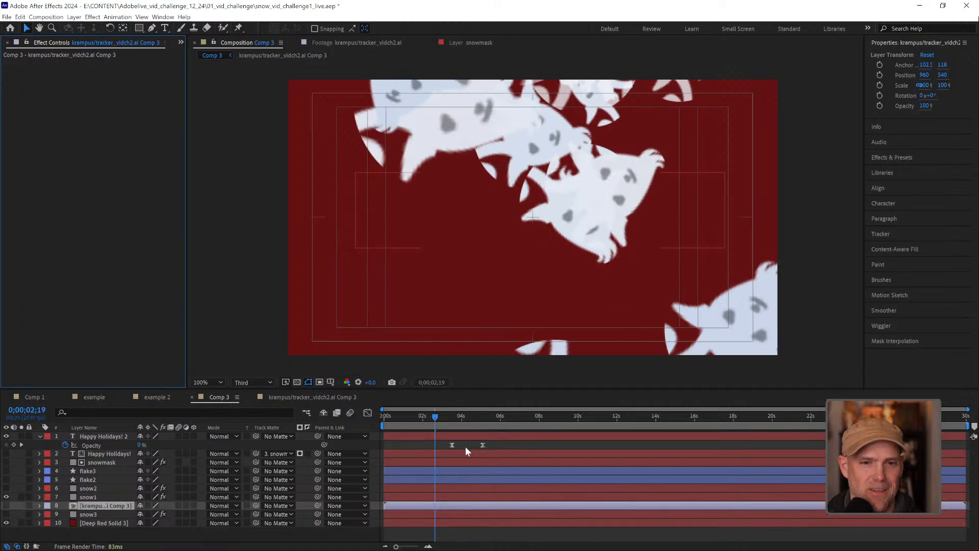
{"action": "key", "text": "ctrl+Down"}
{"action": "key", "text": "ctrl+z"}
{"action": "key", "text": "ctrl+z"}
{"action": "key", "text": "ctrl+z"}
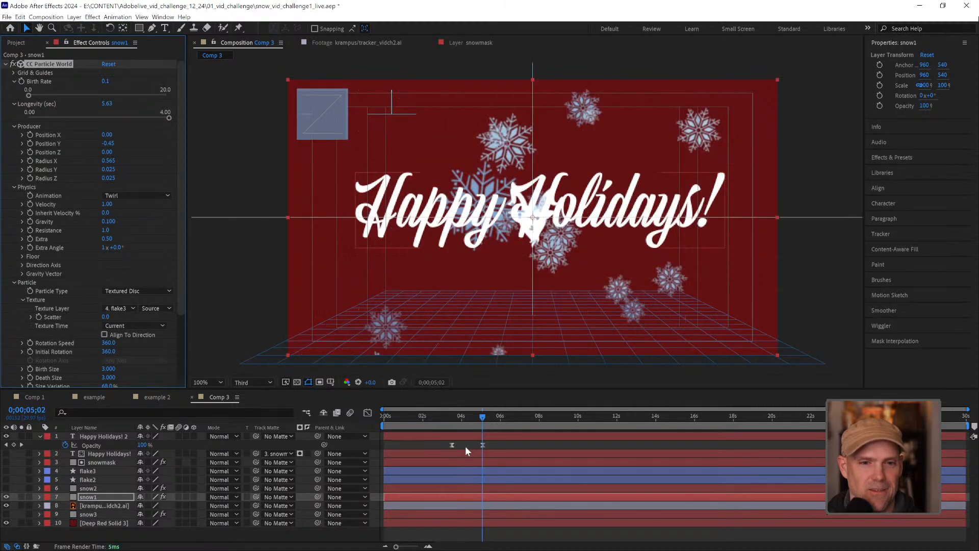
Hide the krampus artwork layer and preview the falling snowflakes, stopping at 0;00;01;03
{"action": "left_click", "coordinate": [7, 505]}
{"action": "key", "text": "space"}
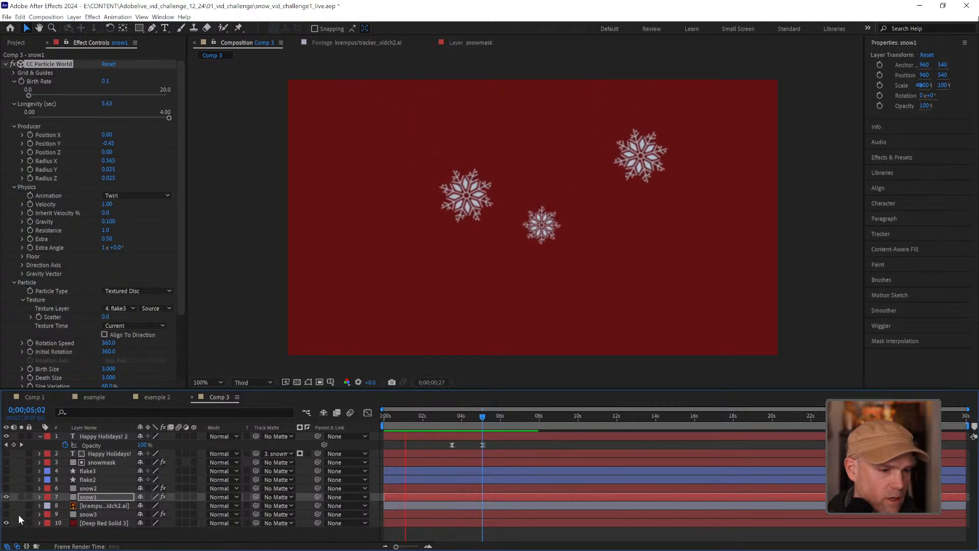
{"action": "key", "text": "space"}
{"action": "left_click", "coordinate": [6, 522]}
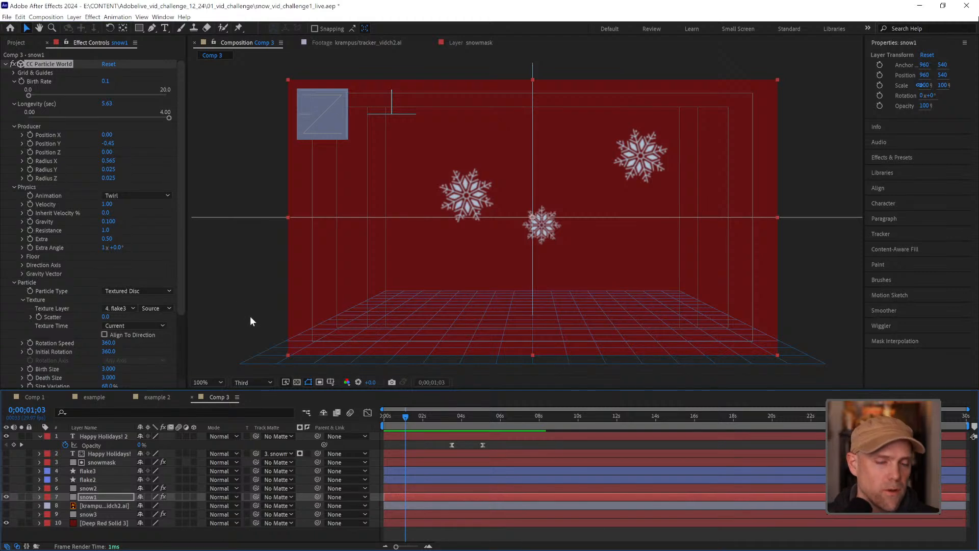
Move to 0;00;04;04 in Comp 3 and show the snow-matted Happy Holidays! text layer
{"action": "left_click_drag", "start_coordinate": [457, 416], "coordinate": [464, 416]}
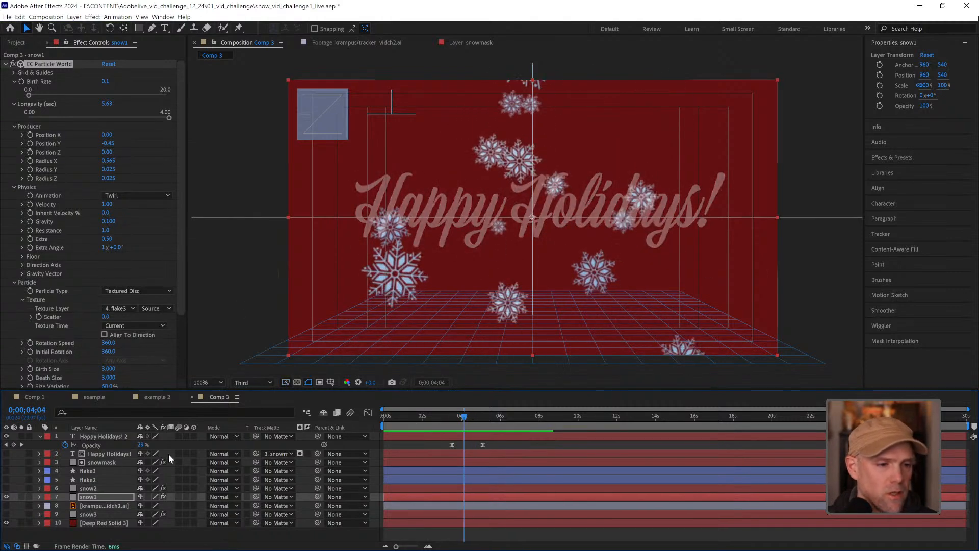
{"action": "left_click", "coordinate": [6, 488]}
{"action": "left_click", "coordinate": [6, 488]}
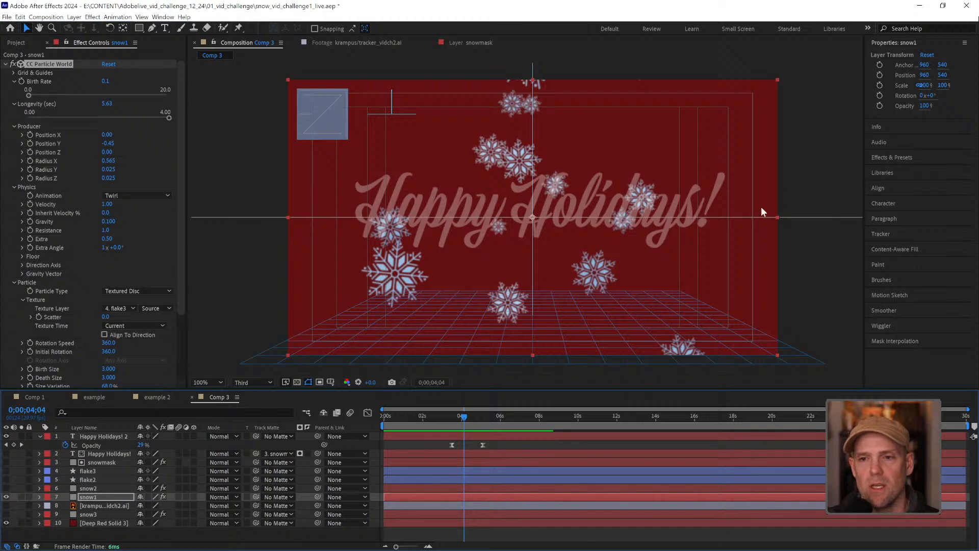
{"action": "left_click", "coordinate": [6, 454]}
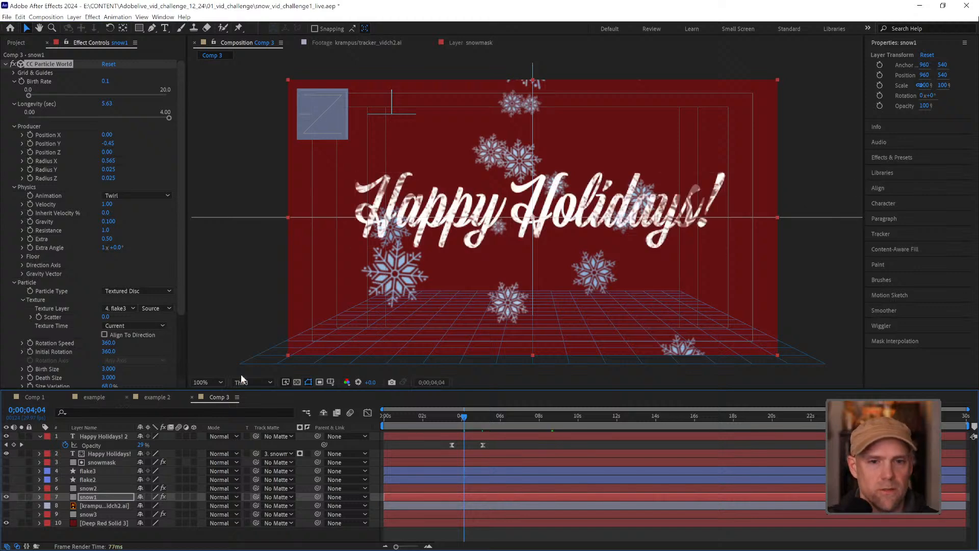
Apply the CC Force Motion Blur effect to snow1 and set its Shutter Angle to 360
{"action": "scroll", "coordinate": [174, 316], "scroll_direction": "down", "scroll_amount": 3}
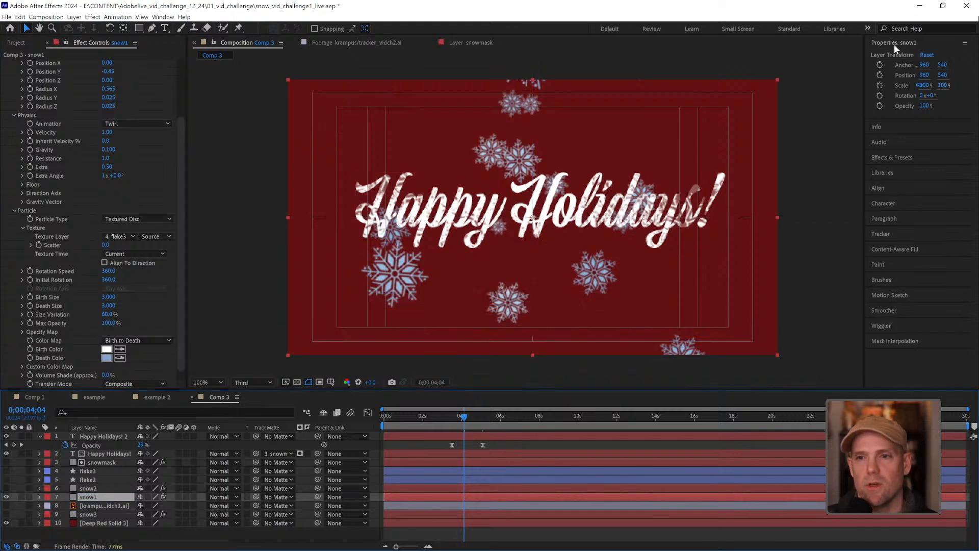
{"action": "left_click", "coordinate": [896, 158]}
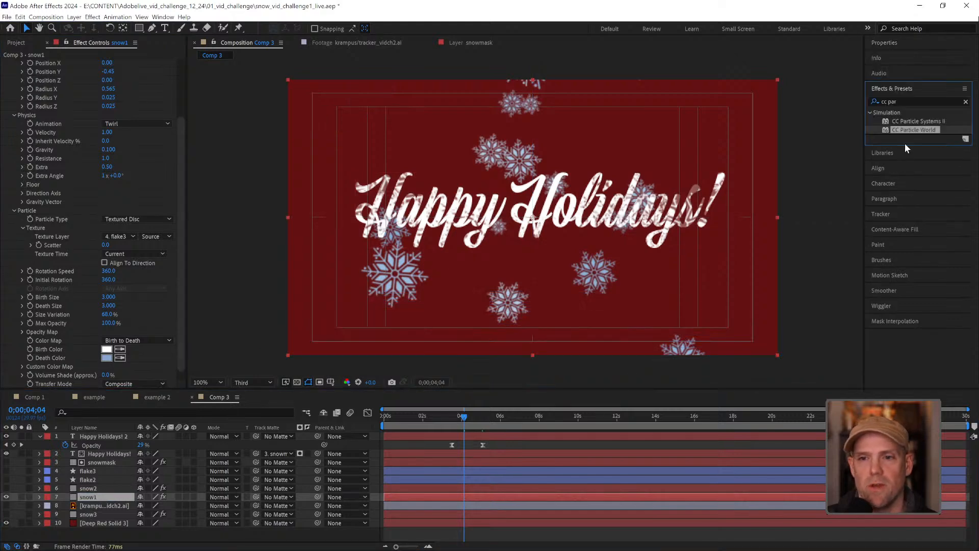
{"action": "left_click", "coordinate": [896, 102]}
{"action": "type", "text": "force"}
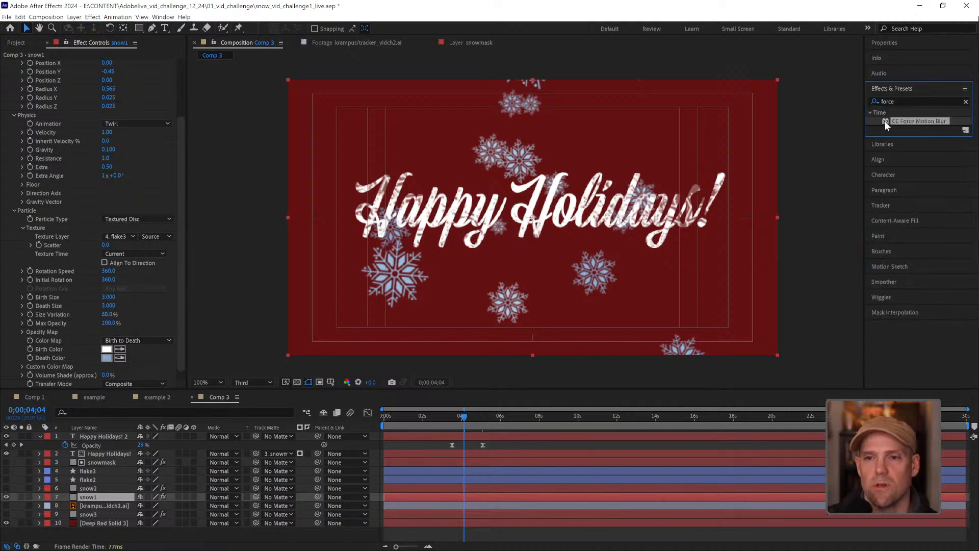
{"action": "double_click", "coordinate": [885, 121]}
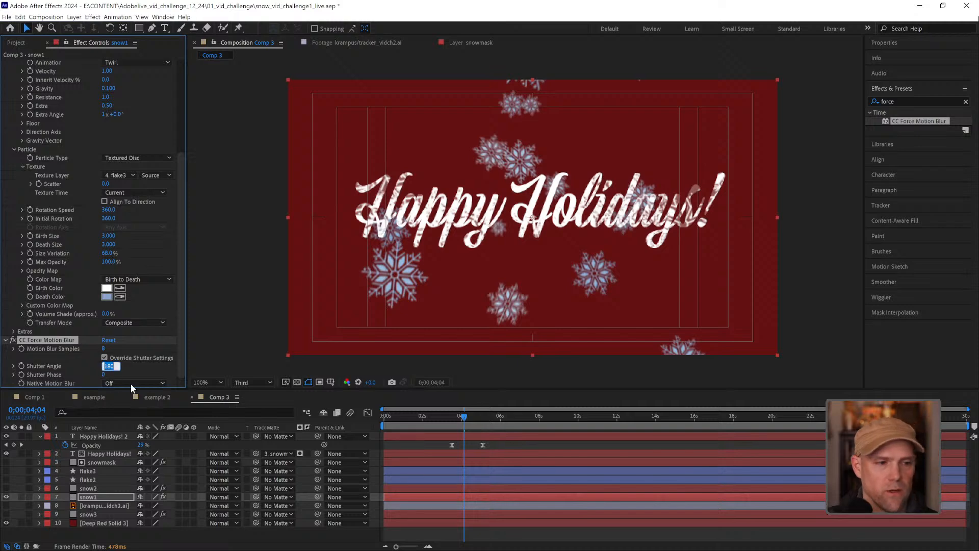
{"action": "type", "text": "360"}
{"action": "key", "text": "Return"}
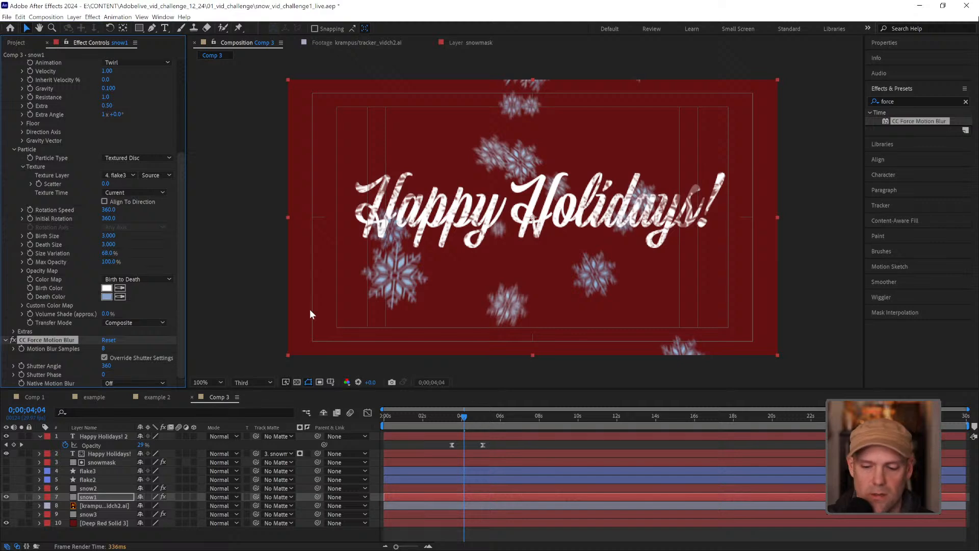
Preview the blurred snowfall, compare the effect off and on at 0;00;04;07, and turn off snow1's CC Force Motion Blur
{"action": "key", "text": "space"}
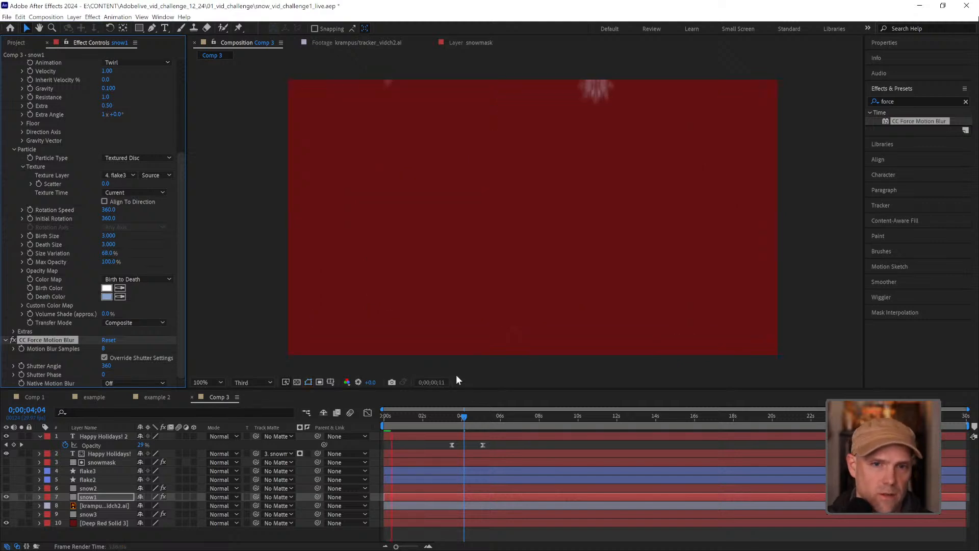
{"action": "left_click_drag", "start_coordinate": [457, 422], "coordinate": [465, 424]}
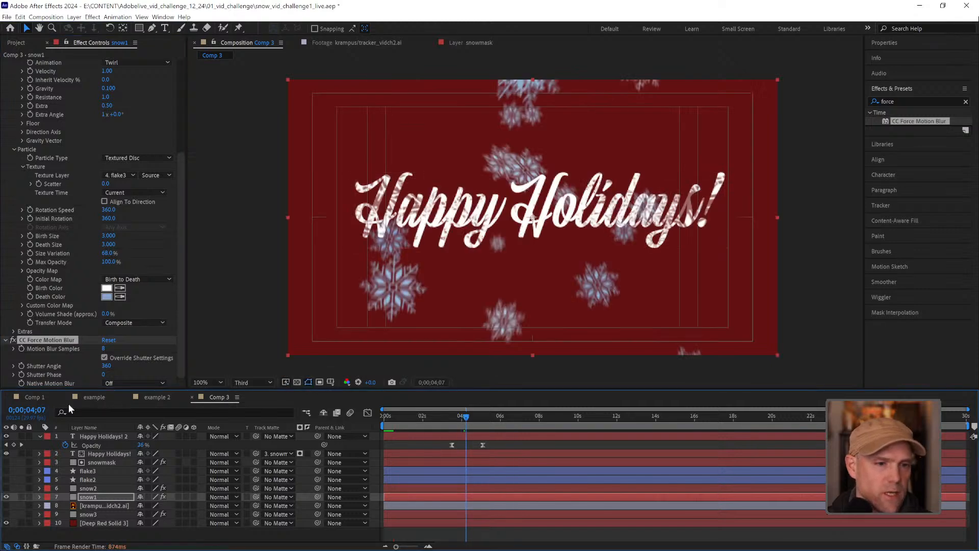
{"action": "left_click", "coordinate": [12, 340]}
{"action": "left_click", "coordinate": [13, 340]}
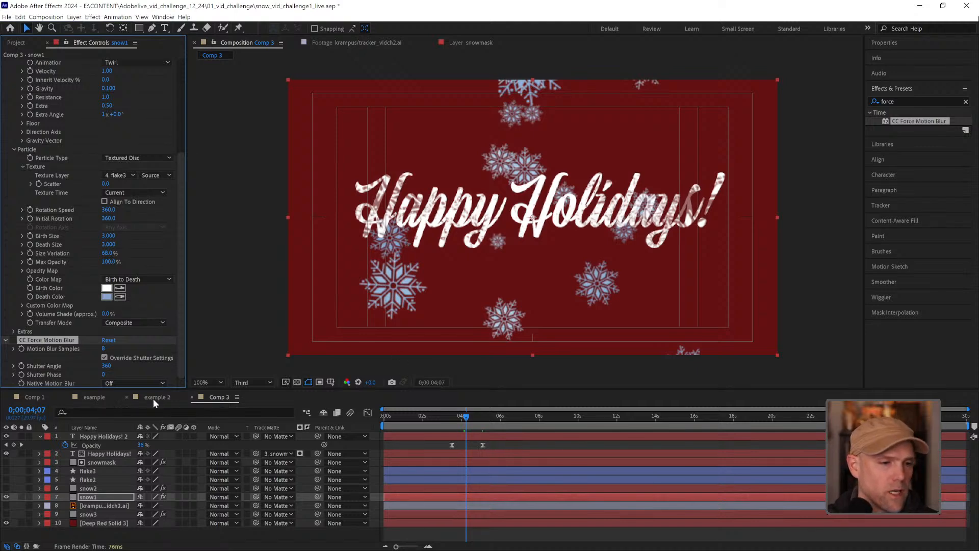
Inspect the example composition, and preview the vertical example 2 composition with a closer look at its Happy Holidays! title
{"action": "left_click", "coordinate": [94, 396]}
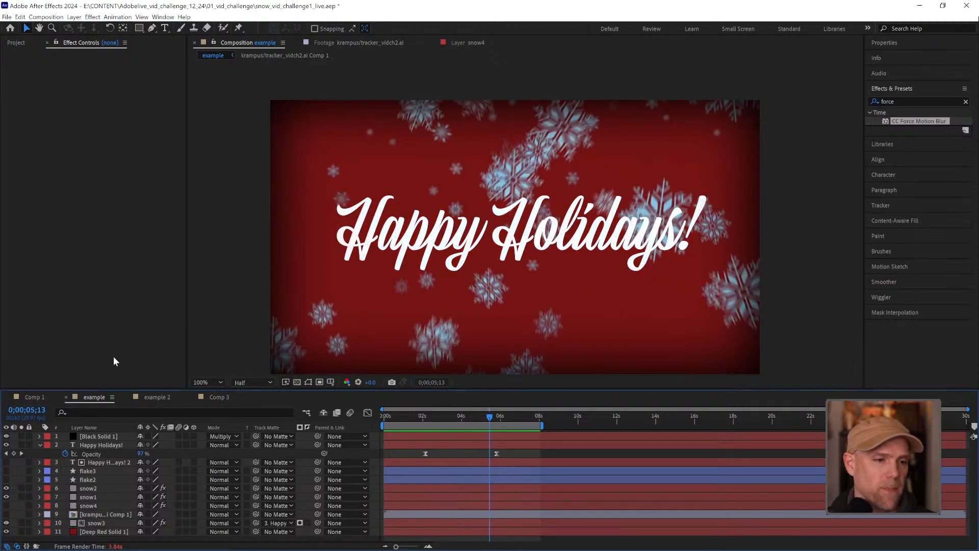
{"action": "left_click", "coordinate": [157, 397]}
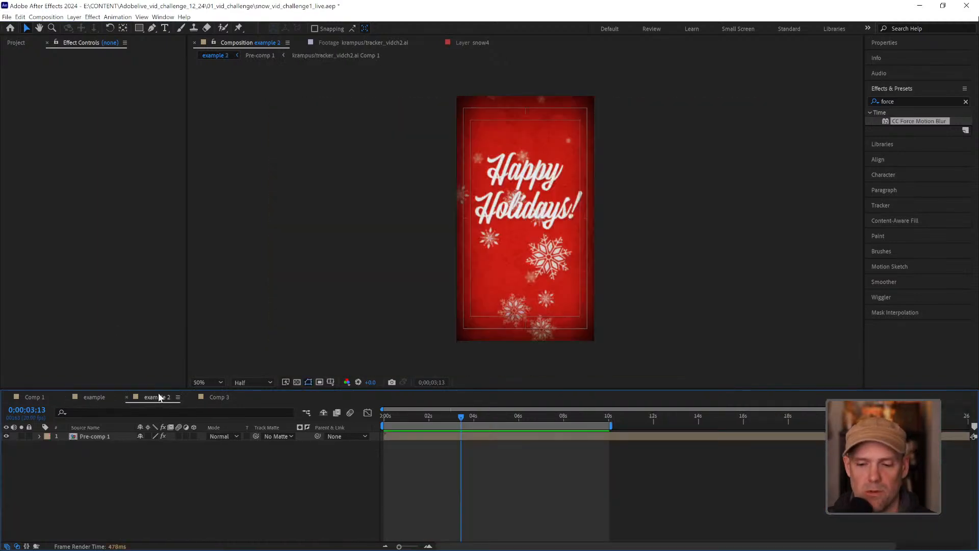
{"action": "key", "text": "space"}
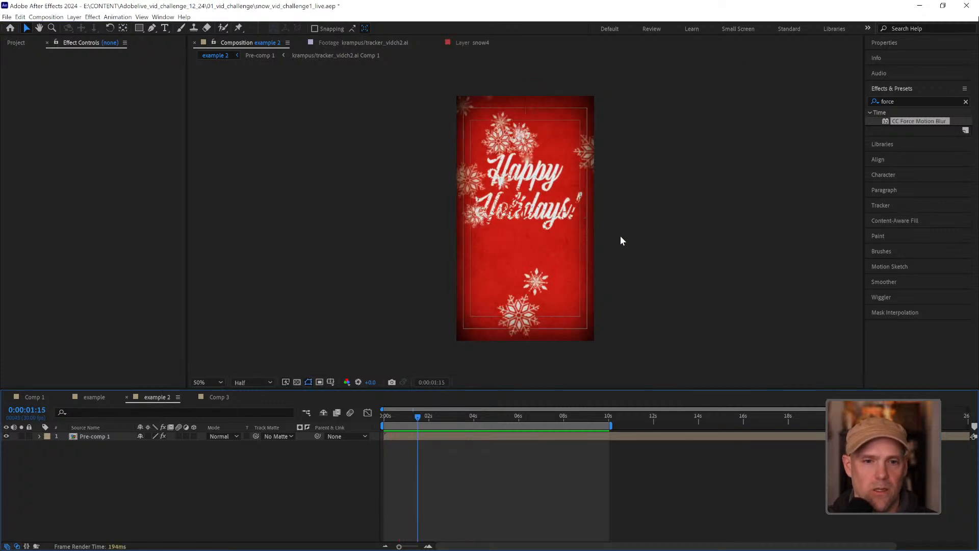
{"action": "key", "text": "z"}
{"action": "left_click", "coordinate": [574, 227]}
{"action": "key", "text": "space"}
{"action": "left_click_drag", "start_coordinate": [472, 233], "coordinate": [553, 264]}
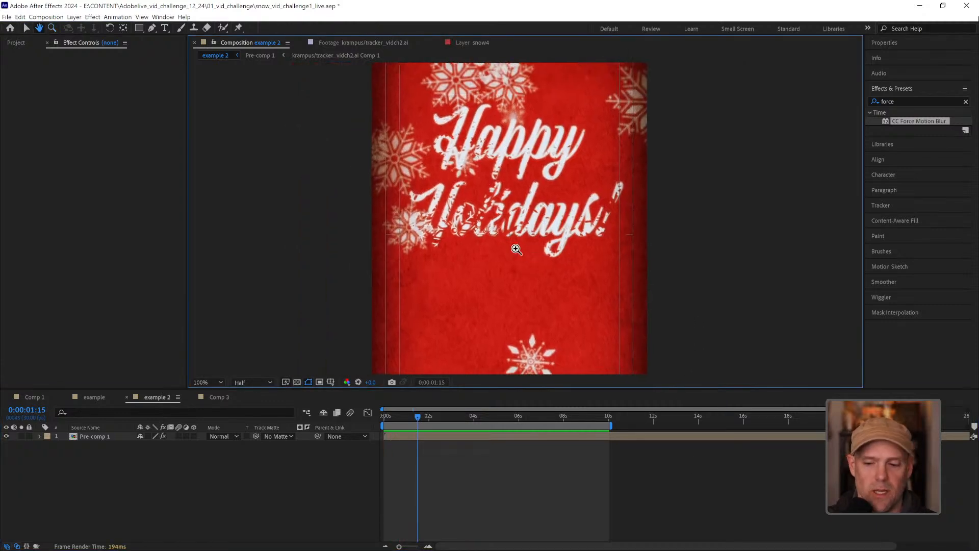
{"action": "key", "text": "space"}
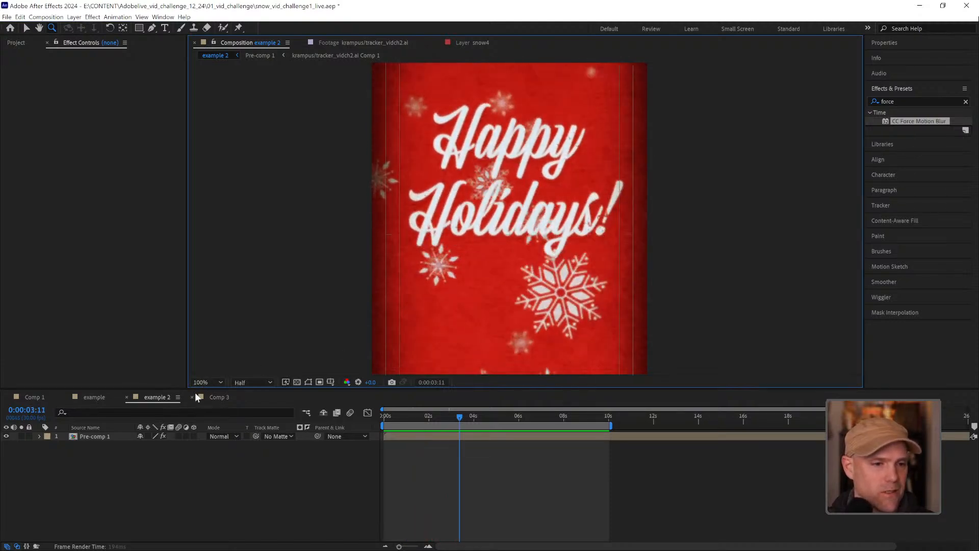
Open Pre-comp 1 from example 2, preview it, and inspect the wiggle(15,3) expression on the Happy Holidays! text layer's Position
{"action": "double_click", "coordinate": [74, 437]}
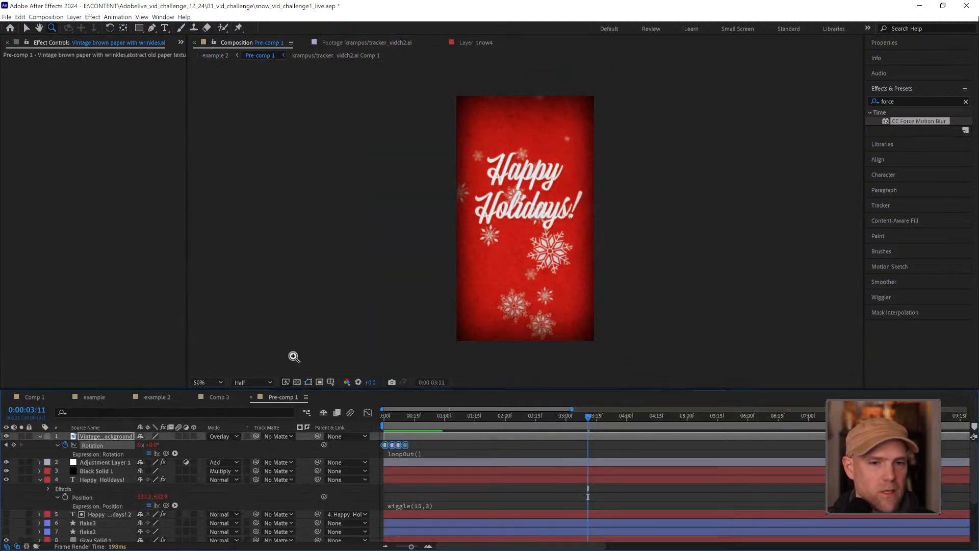
{"action": "key", "text": "space"}
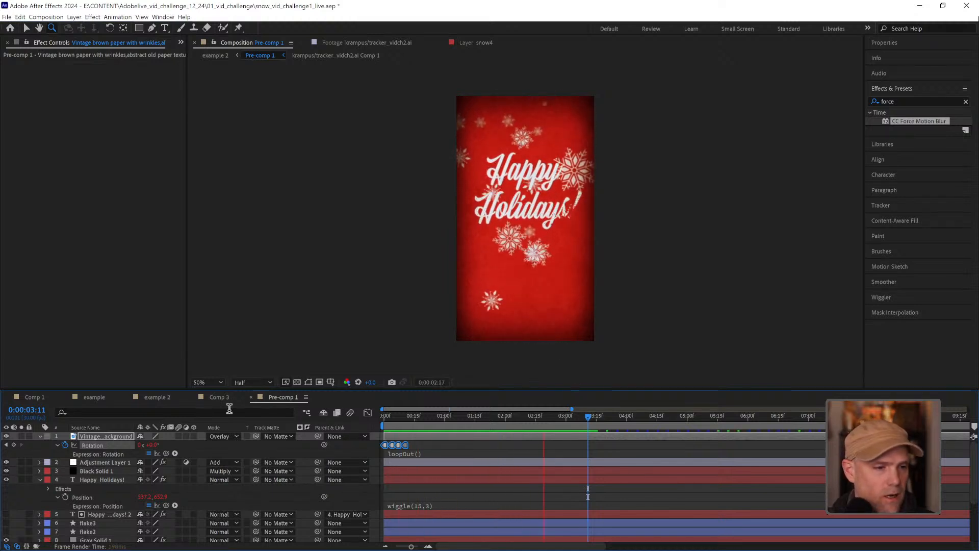
{"action": "key", "text": "space"}
{"action": "left_click", "coordinate": [103, 479]}
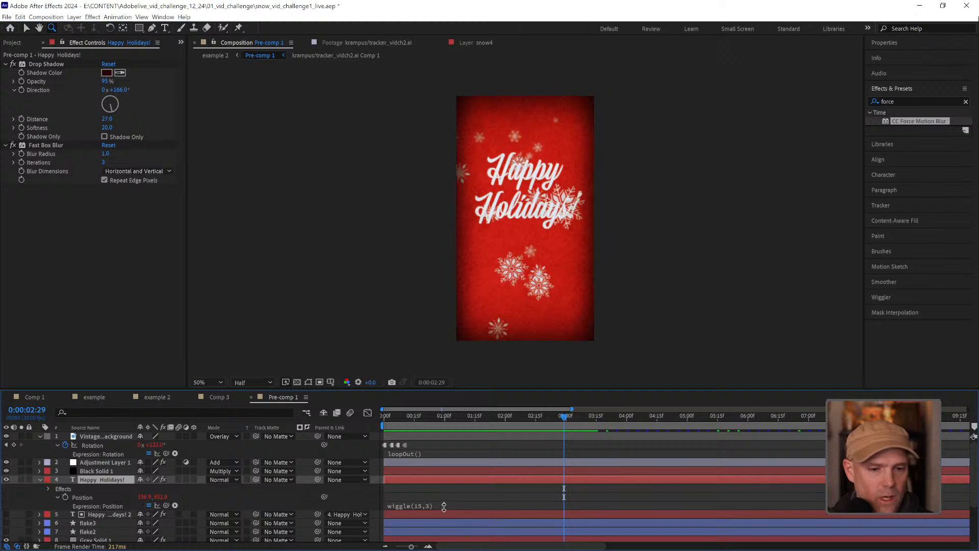
{"action": "left_click", "coordinate": [442, 506]}
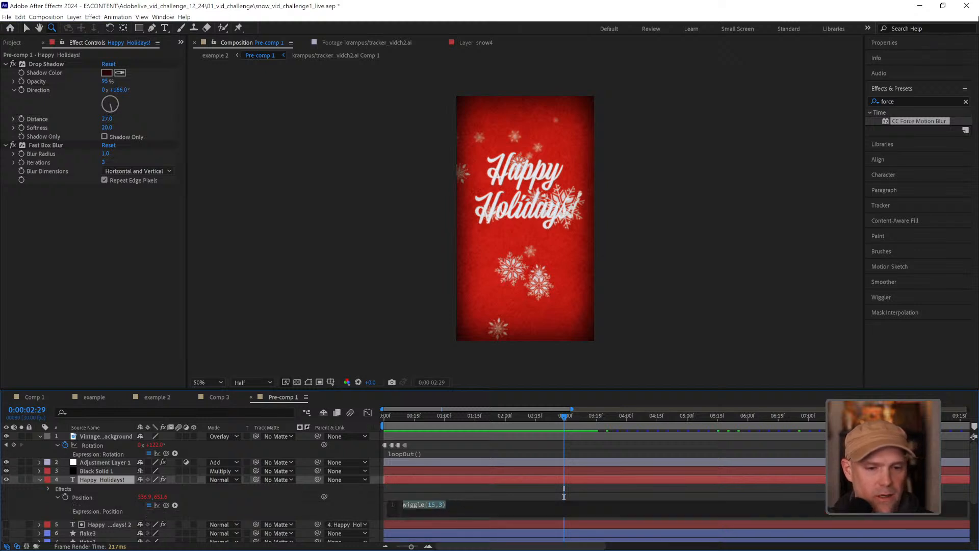
{"action": "left_click", "coordinate": [471, 488]}
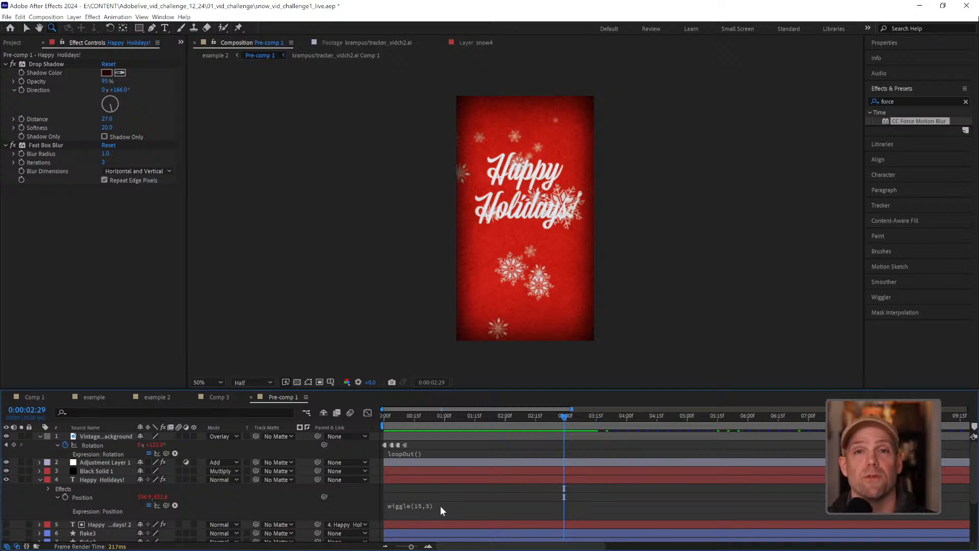
Preview Pre-comp 1 with a closer look at the jittering Happy Holidays! title, and return to the first frame
{"action": "key", "text": "space"}
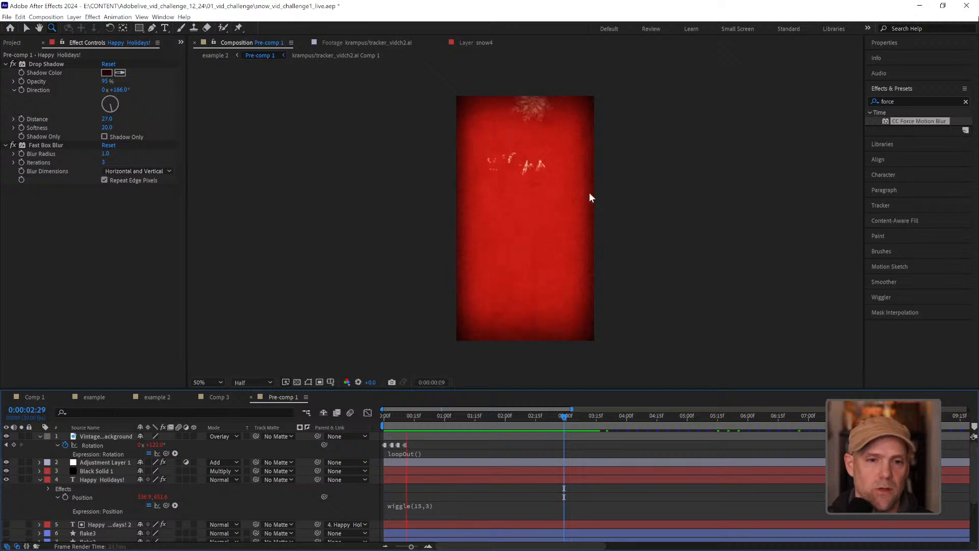
{"action": "left_click", "coordinate": [561, 190]}
{"action": "left_click", "coordinate": [561, 190]}
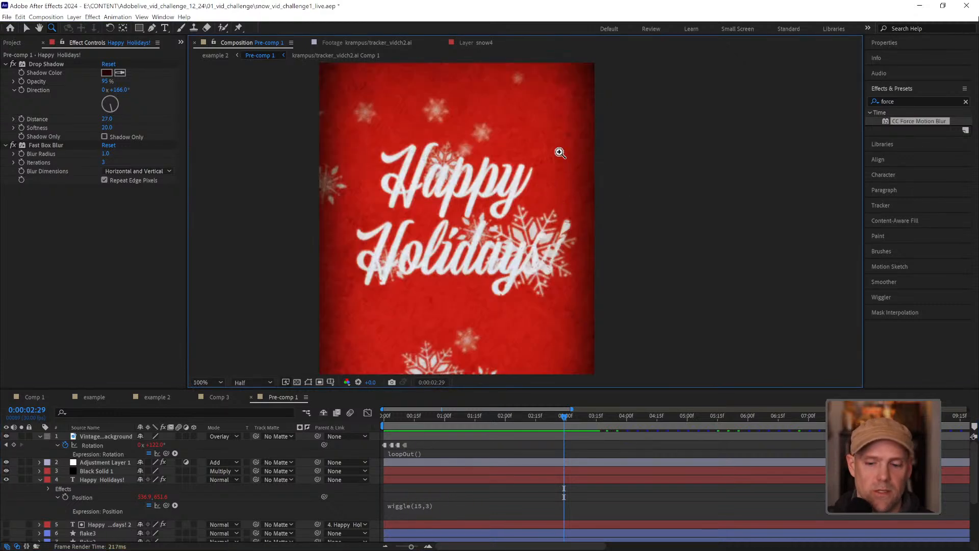
{"action": "key", "text": "space"}
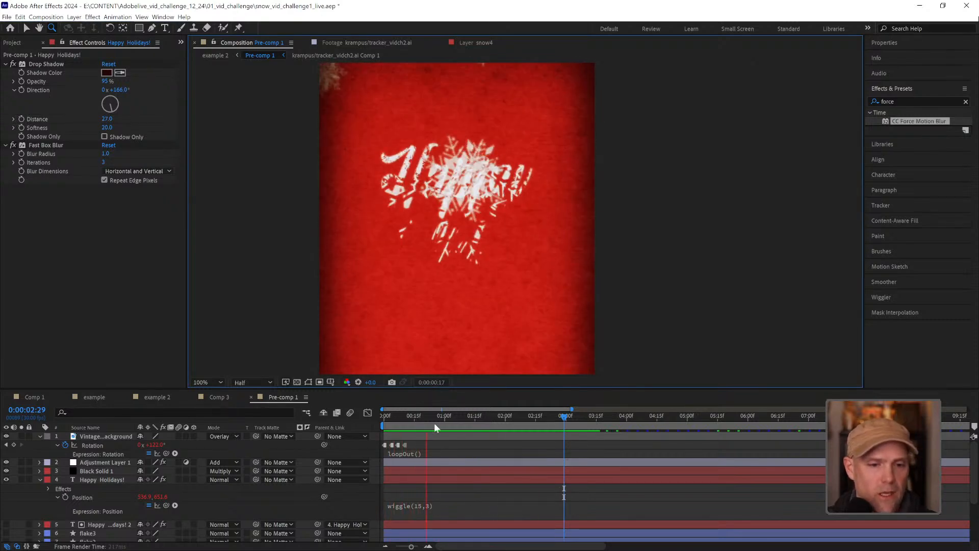
{"action": "key", "text": "space"}
{"action": "left_click_drag", "start_coordinate": [415, 417], "coordinate": [389, 419]}
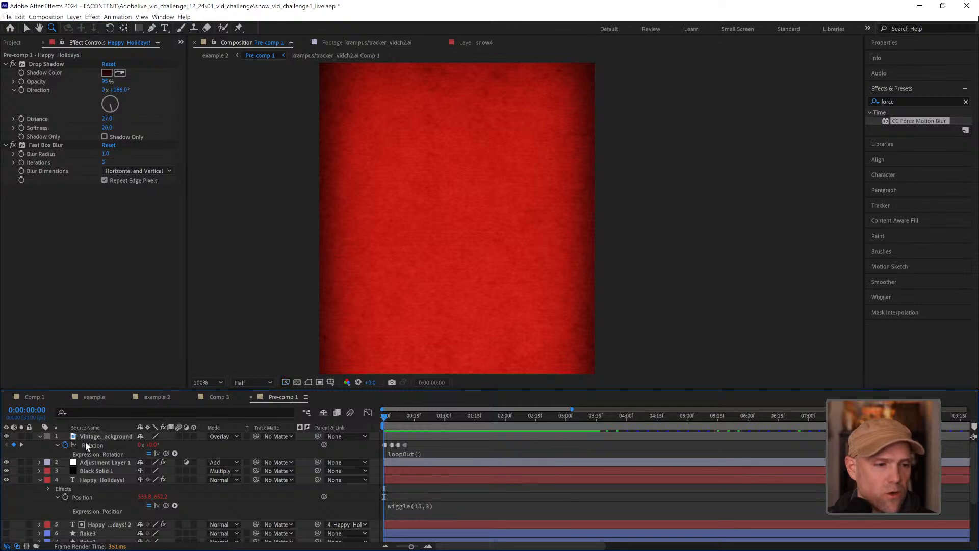
Examine the red paper background up close, move to 0:00:00:07, and select the vintage paper layer's Rotation keyframes
{"action": "left_click", "coordinate": [559, 270], "text": "alt"}
{"action": "key", "text": "space"}
{"action": "left_click_drag", "start_coordinate": [382, 320], "coordinate": [420, 310]}
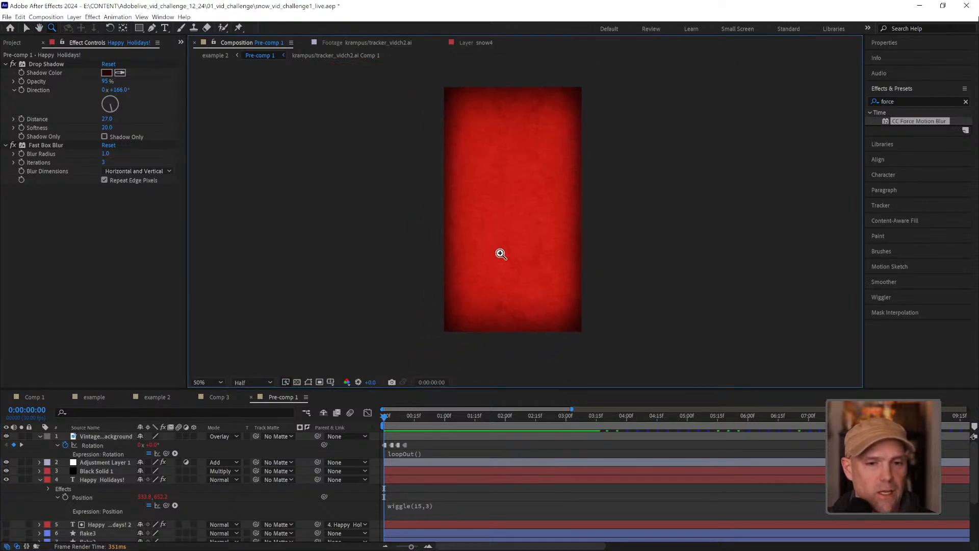
{"action": "left_click", "coordinate": [536, 218]}
{"action": "left_click_drag", "start_coordinate": [509, 238], "coordinate": [543, 212]}
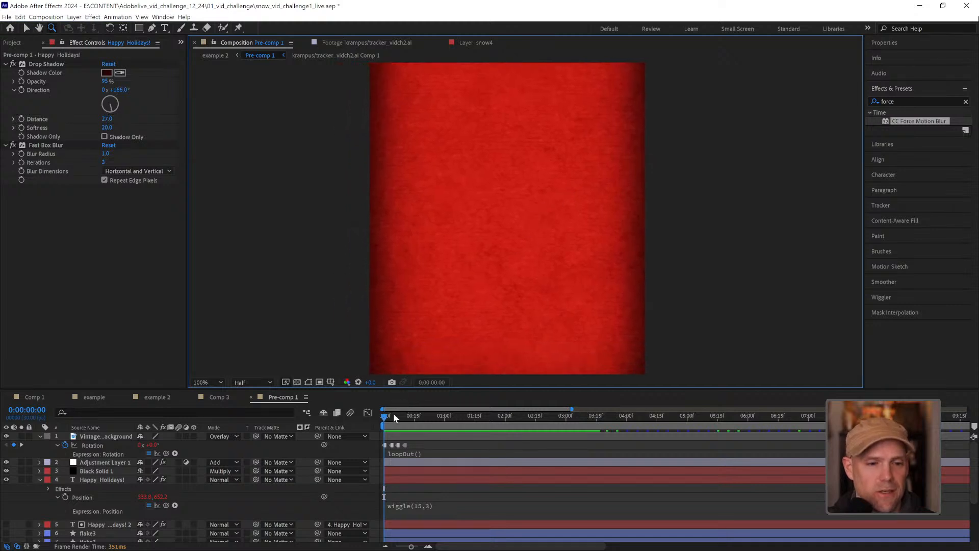
{"action": "left_click", "coordinate": [389, 417]}
{"action": "left_click_drag", "start_coordinate": [391, 418], "coordinate": [373, 449]}
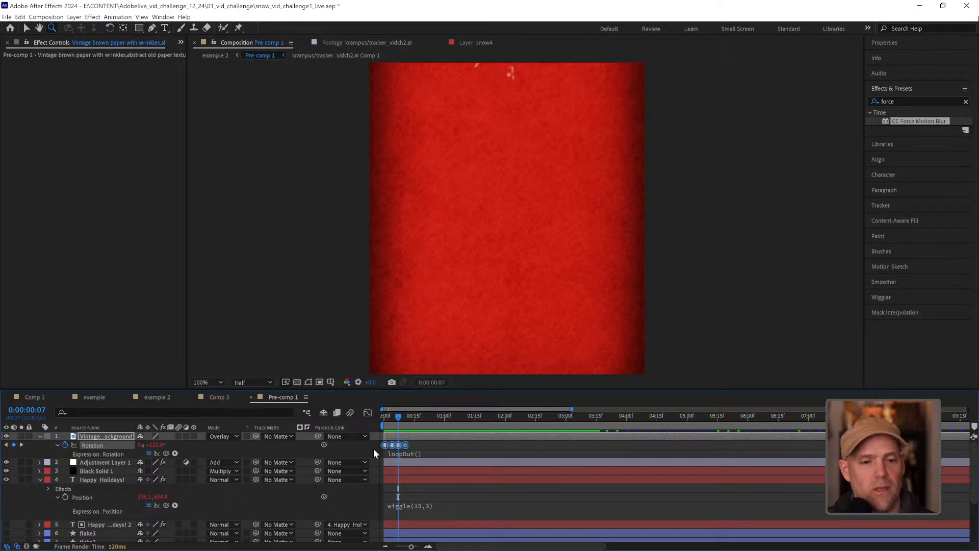
Review the Toggle Hold Keyframe option for the vintage paper layer's Rotation keyframes and preview the changing texture up to 0:00:01:24
{"action": "right_click", "coordinate": [406, 446]}
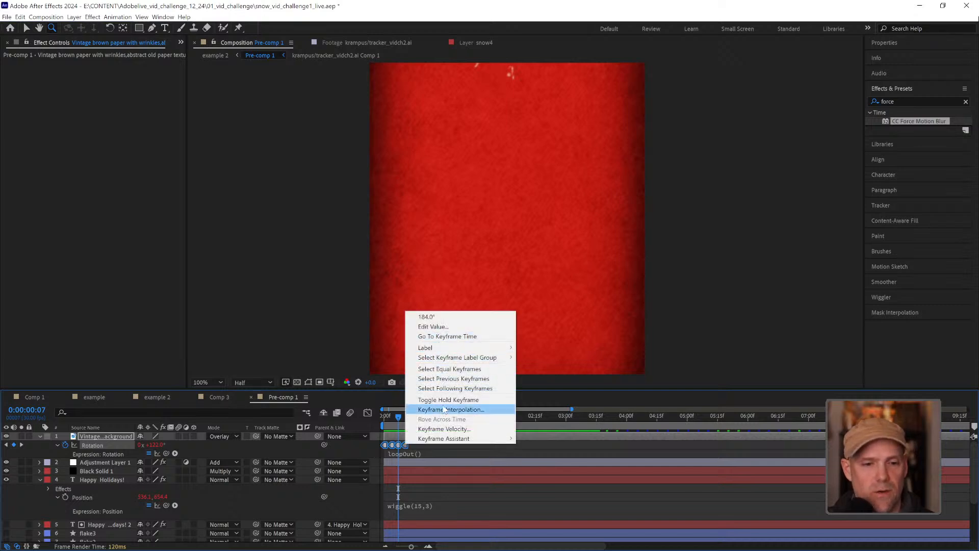
{"action": "left_click", "coordinate": [474, 401]}
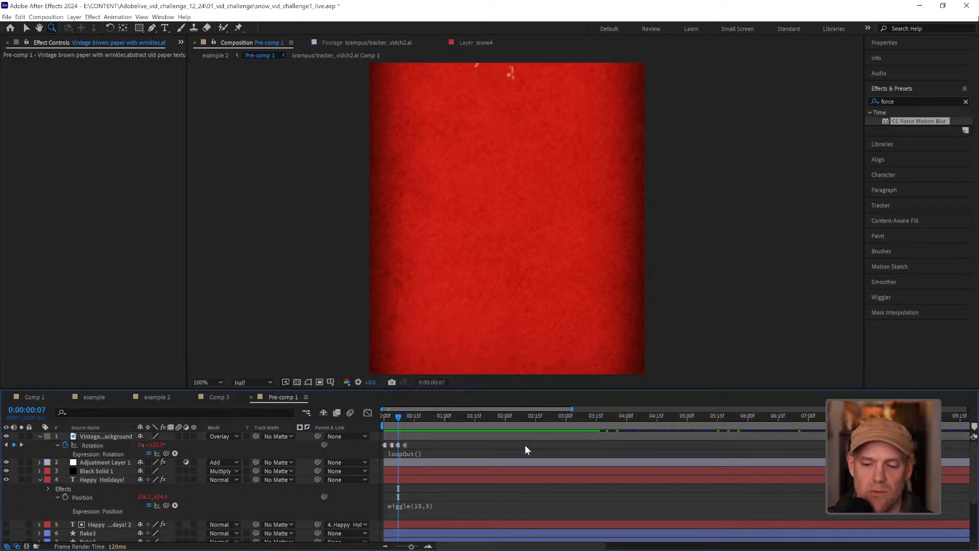
{"action": "key", "text": "space"}
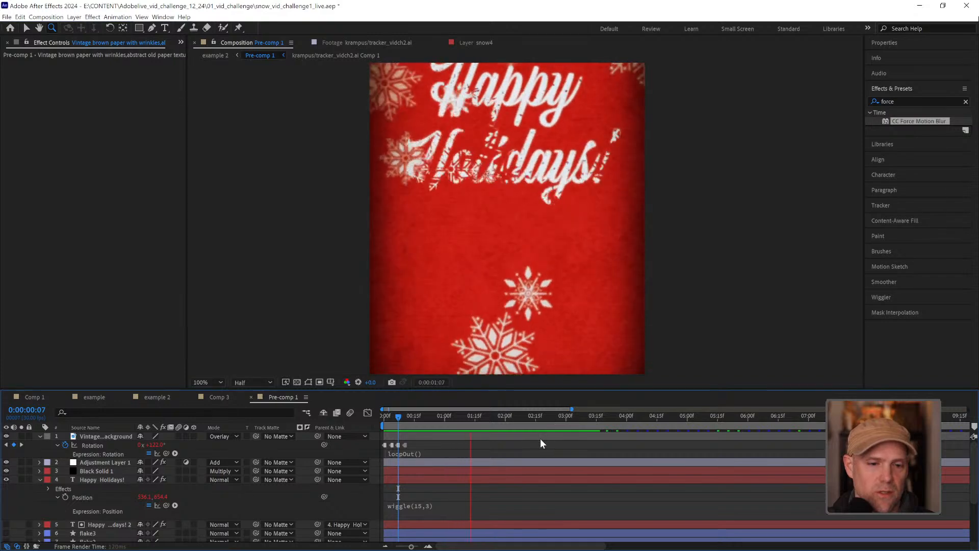
{"action": "key", "text": "space"}
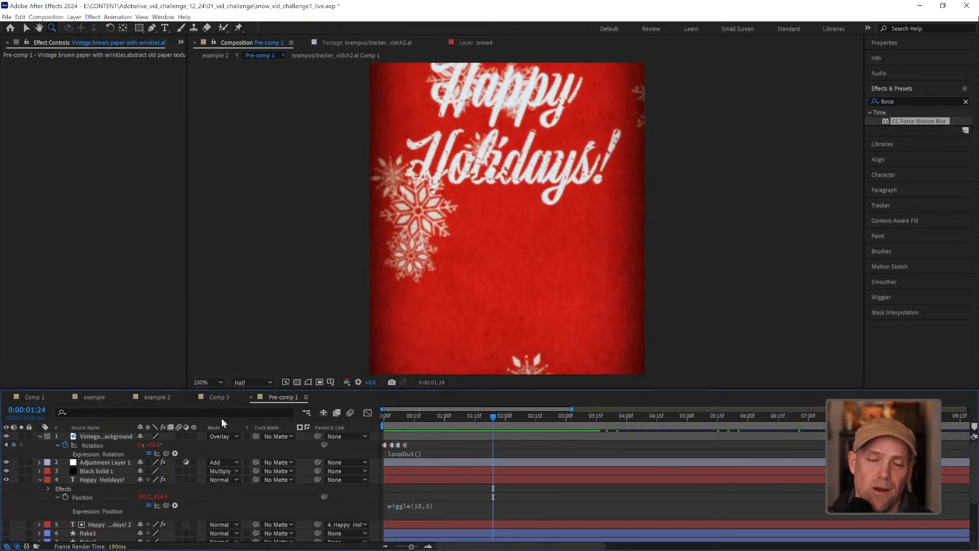
Return to the example 2 composition, inspect the Posterize Time effect on Pre-comp 1, and preview the result
{"action": "left_click", "coordinate": [219, 397]}
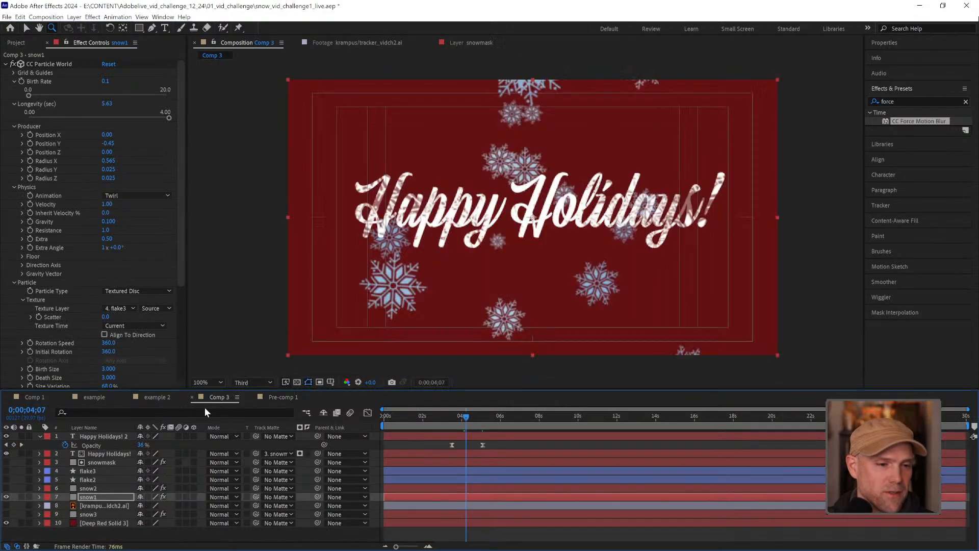
{"action": "left_click", "coordinate": [157, 397]}
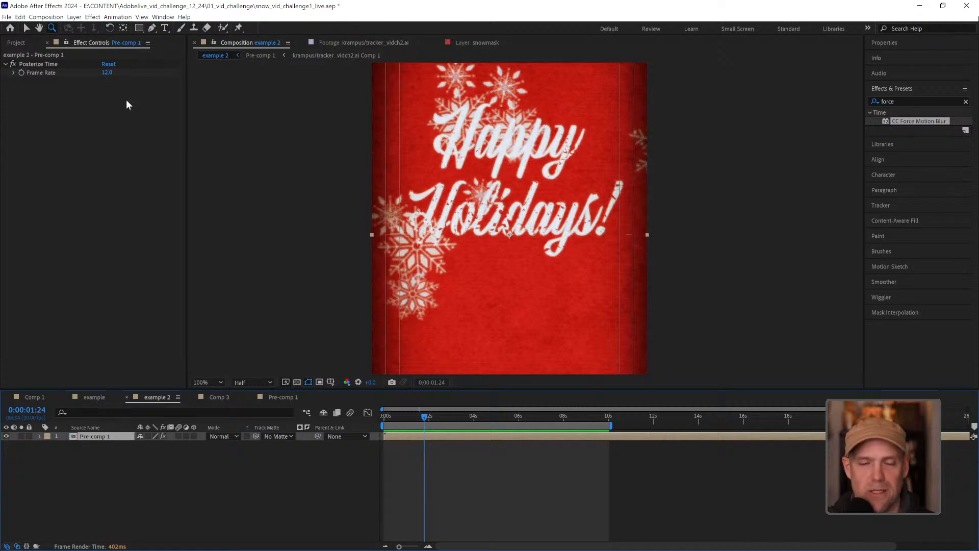
{"action": "key", "text": "space"}
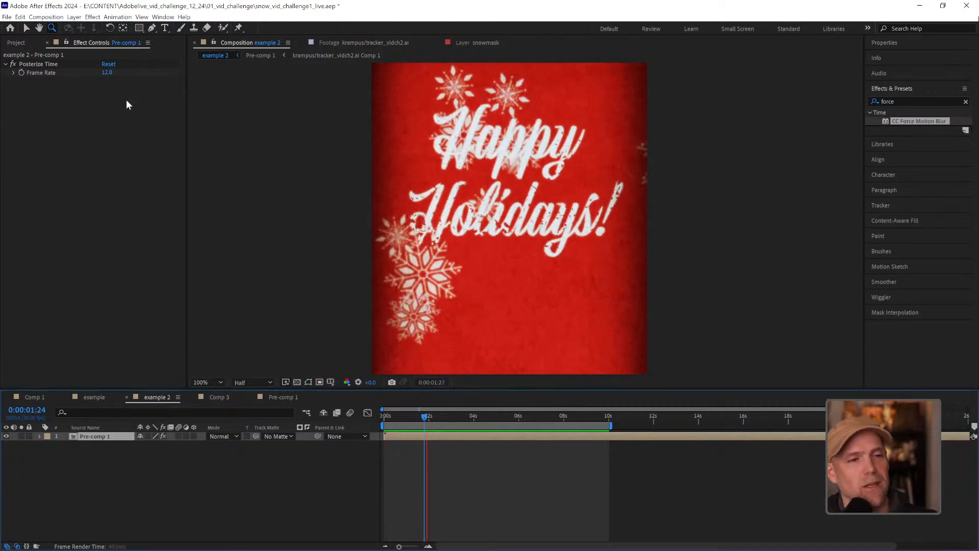